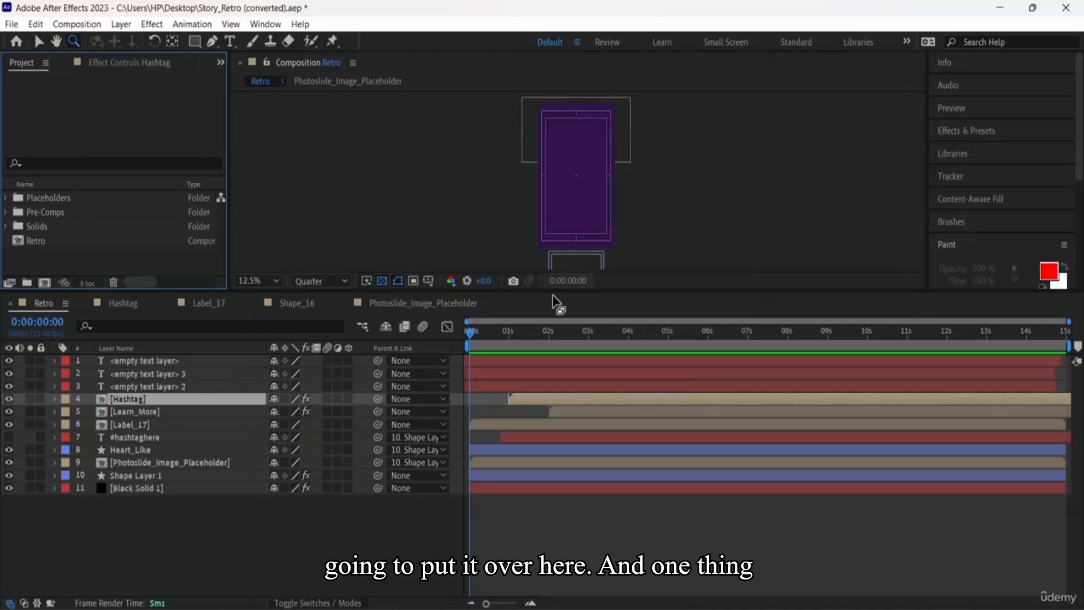
Step: Raise the Timeline divider so all 11 Retro layers show beneath a smaller viewer
drag(576, 294, 592, 201)
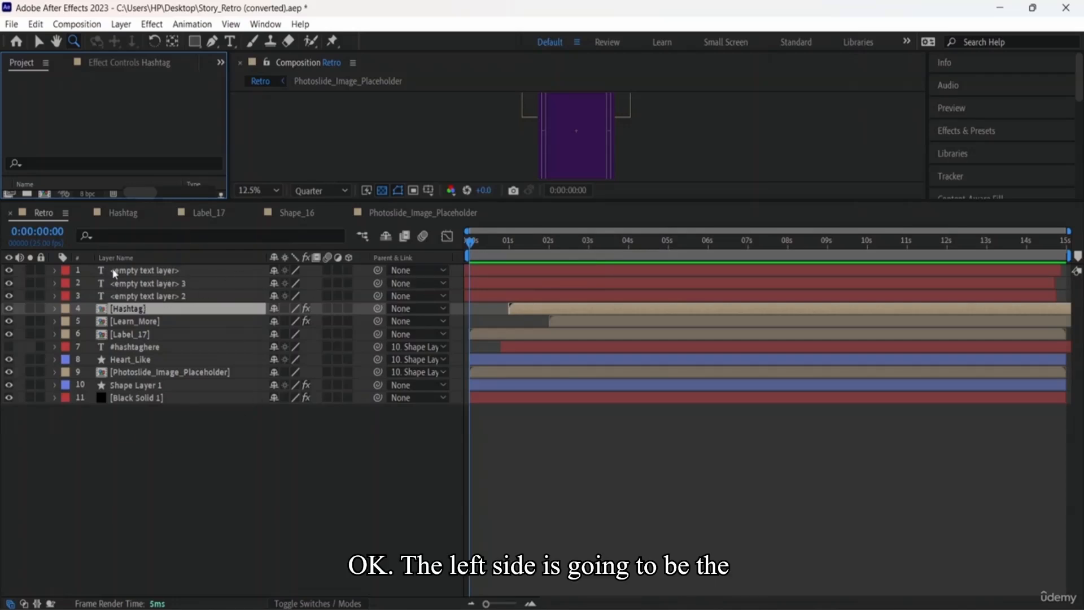
Step: Inspect the empty text and Hashtag layers, then make #hashtaghere visible again
click(135, 272)
click(143, 284)
click(147, 296)
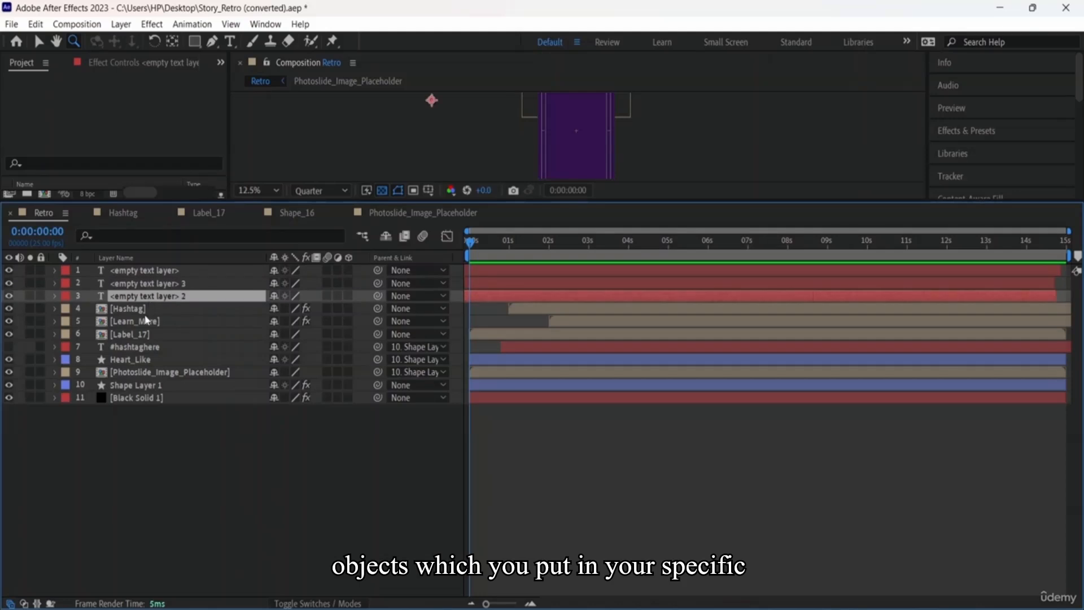
click(154, 310)
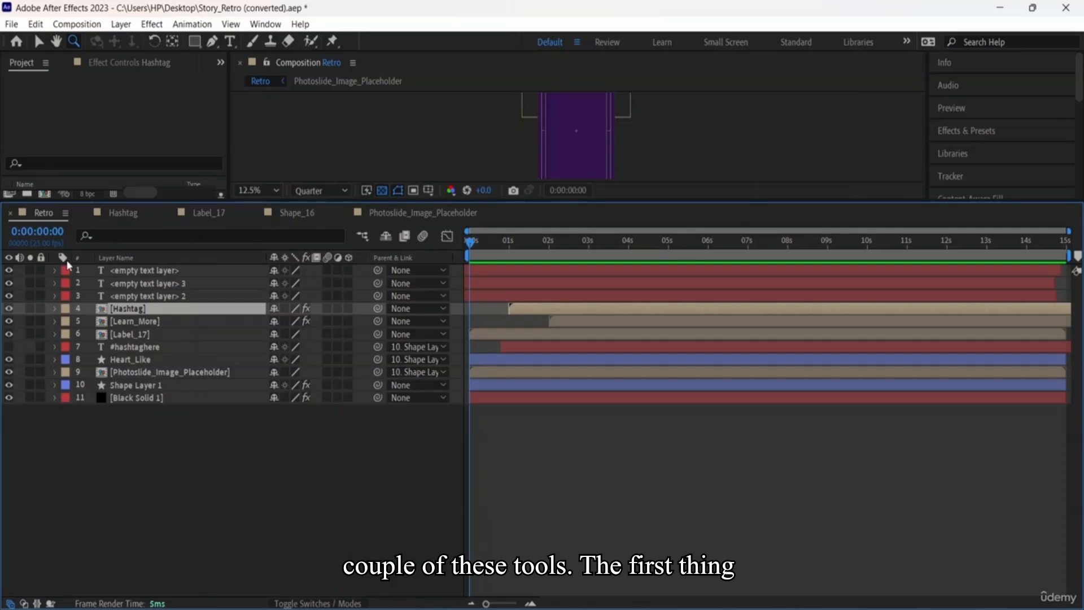
click(9, 347)
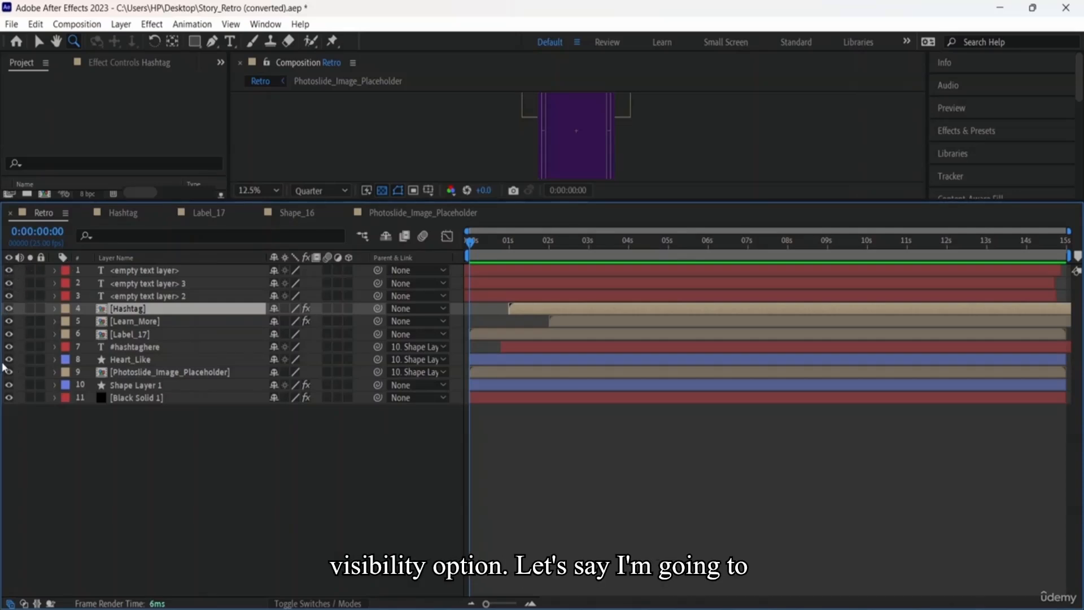
Step: Zoom and enlarge the Composition viewer to show the Retro story card
scroll(549, 167, up, 1)
scroll(555, 158, down, 3)
scroll(555, 159, up, 1)
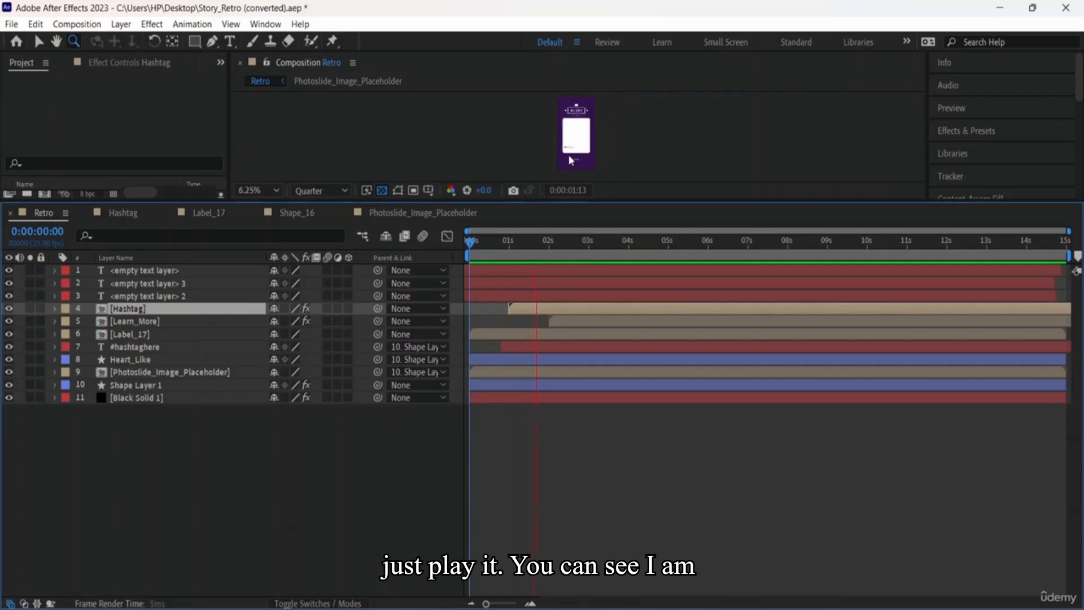
scroll(603, 152, up, 1)
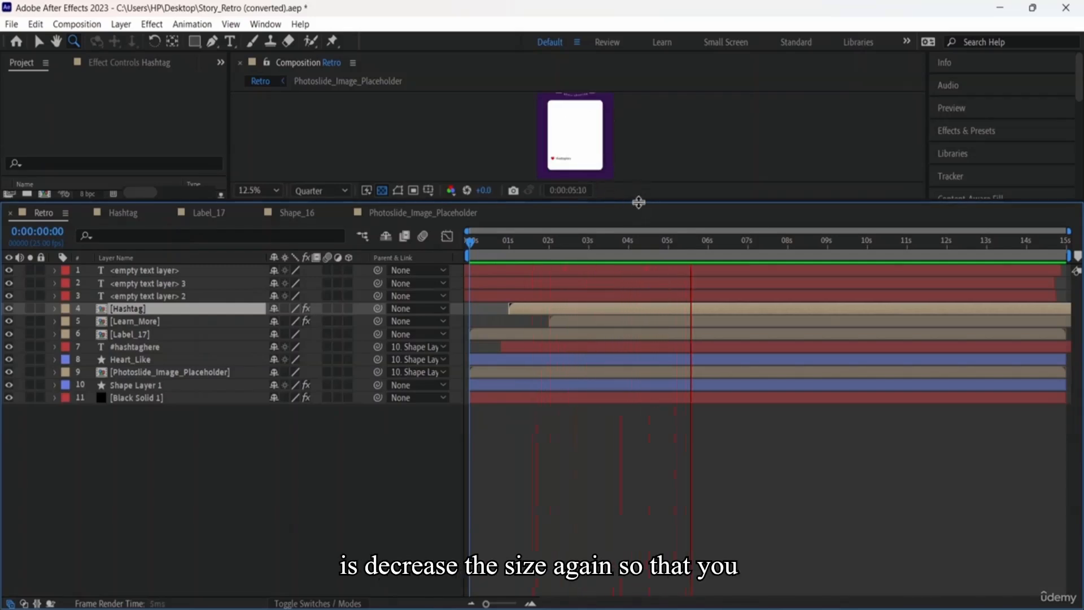
drag(633, 198, 634, 200)
drag(638, 281, 636, 341)
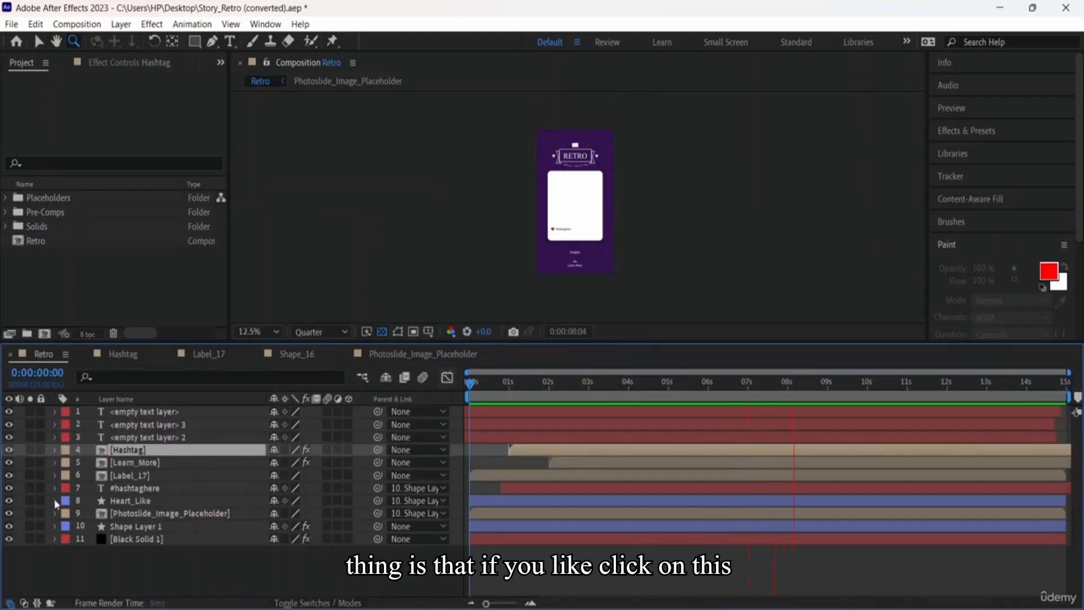
Step: Hide the Learn_More, #hashtaghere and Hashtag layers to test their effect
click(9, 464)
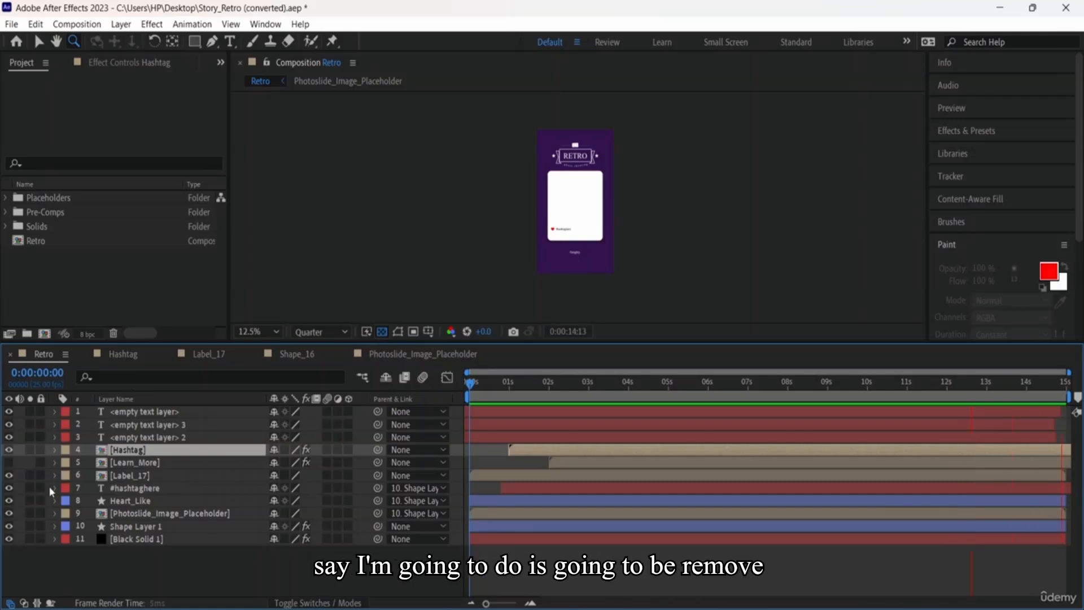
click(9, 488)
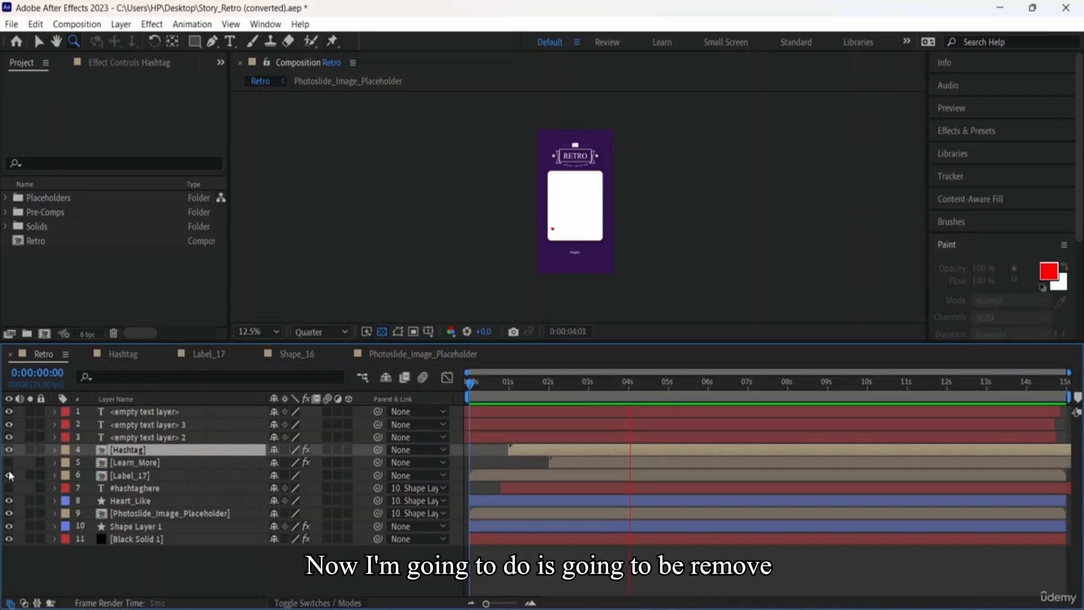
click(9, 450)
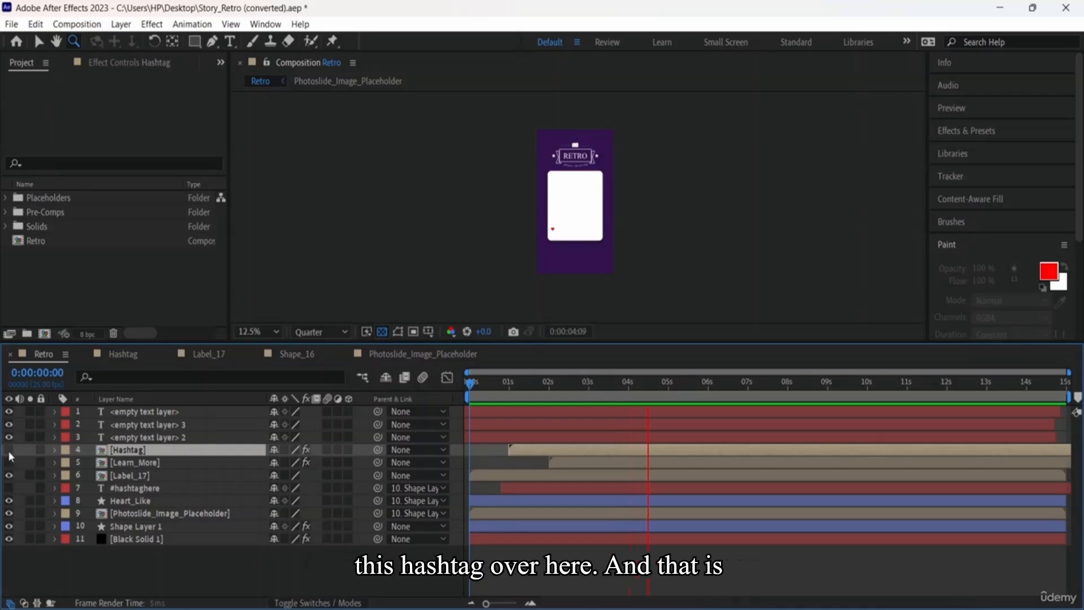
scroll(573, 249, up, 4)
scroll(574, 254, down, 2)
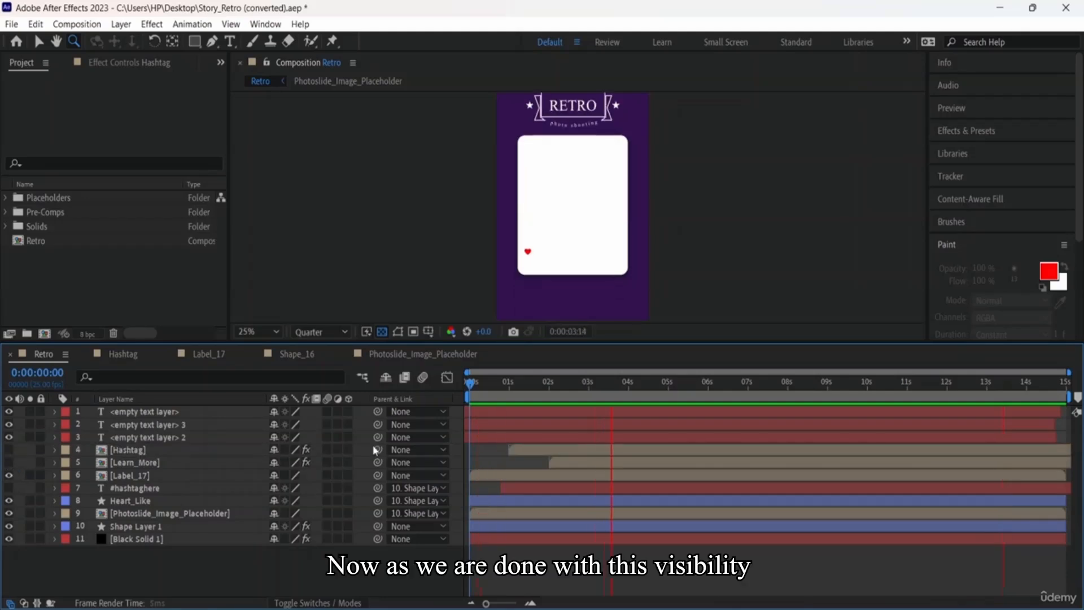
Step: Show Hashtag, Learn_More and #hashtaghere again and set the viewer zoom to 25%
drag(9, 449, 8, 463)
click(9, 488)
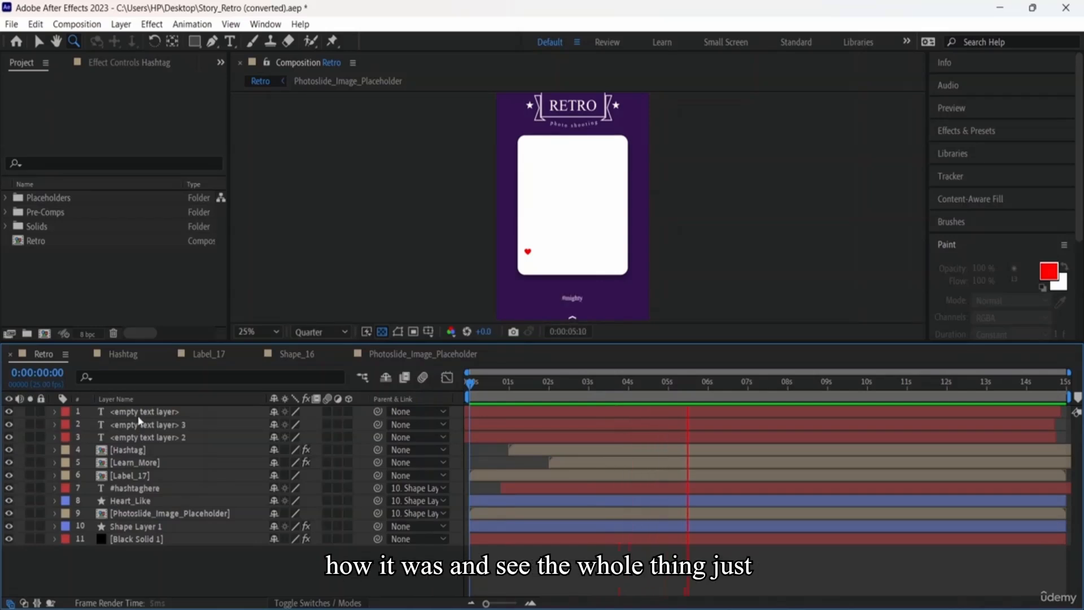
key(comma)
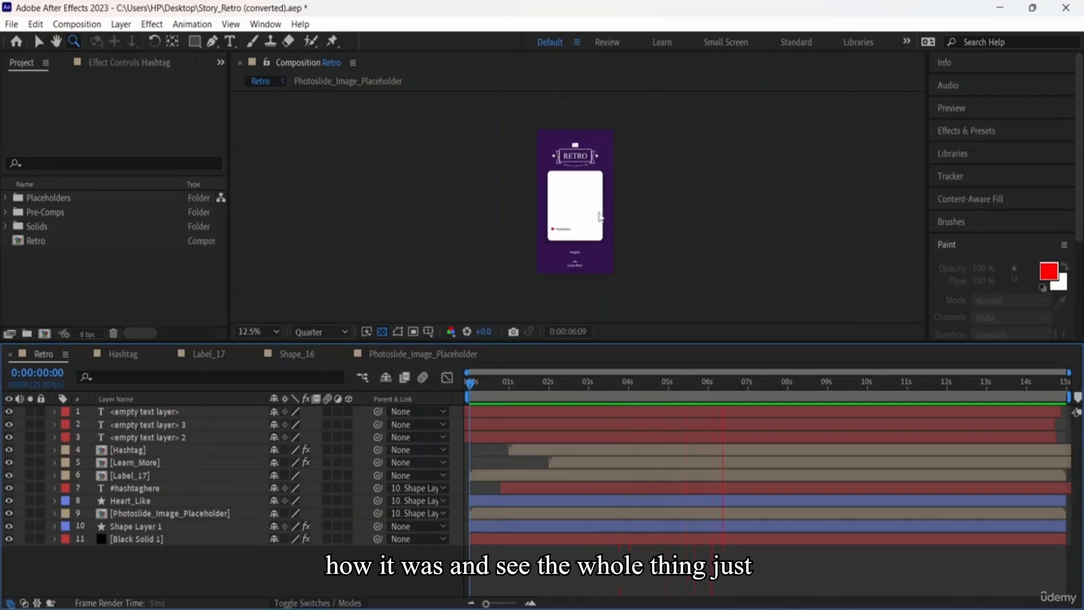
key(period)
Step: Stop the preview, restore the 11-layer Timeline and open the Hashtag composition
drag(662, 342, 661, 412)
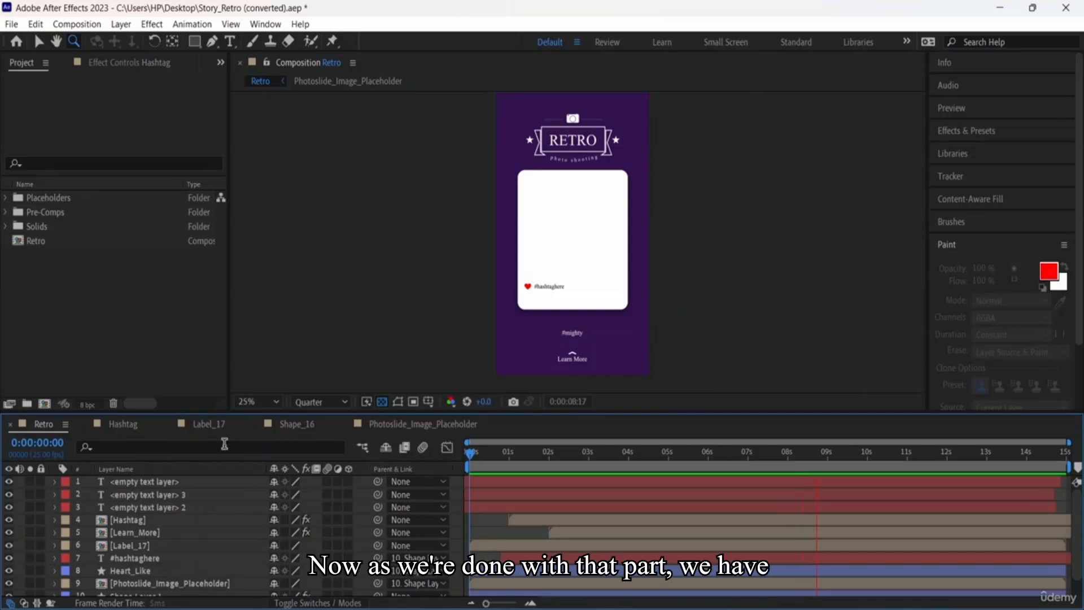
key(space)
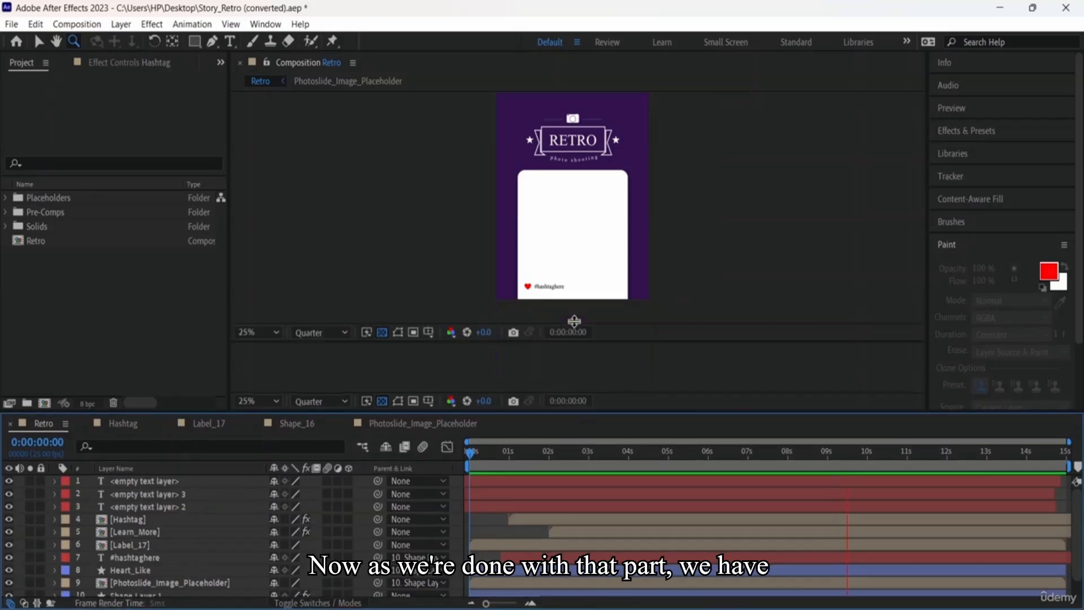
drag(570, 412, 573, 319)
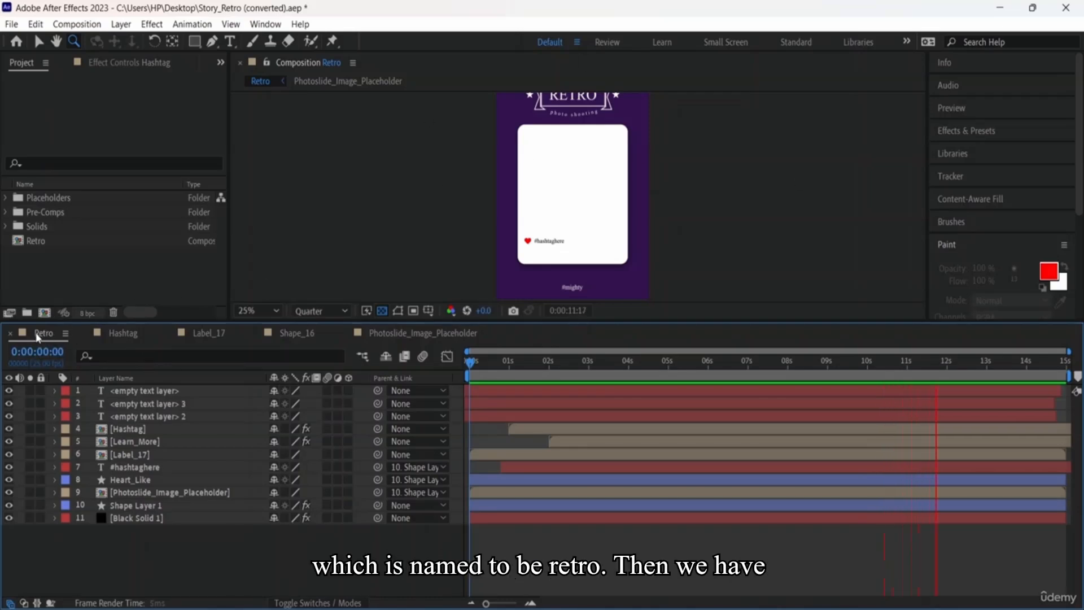
click(130, 332)
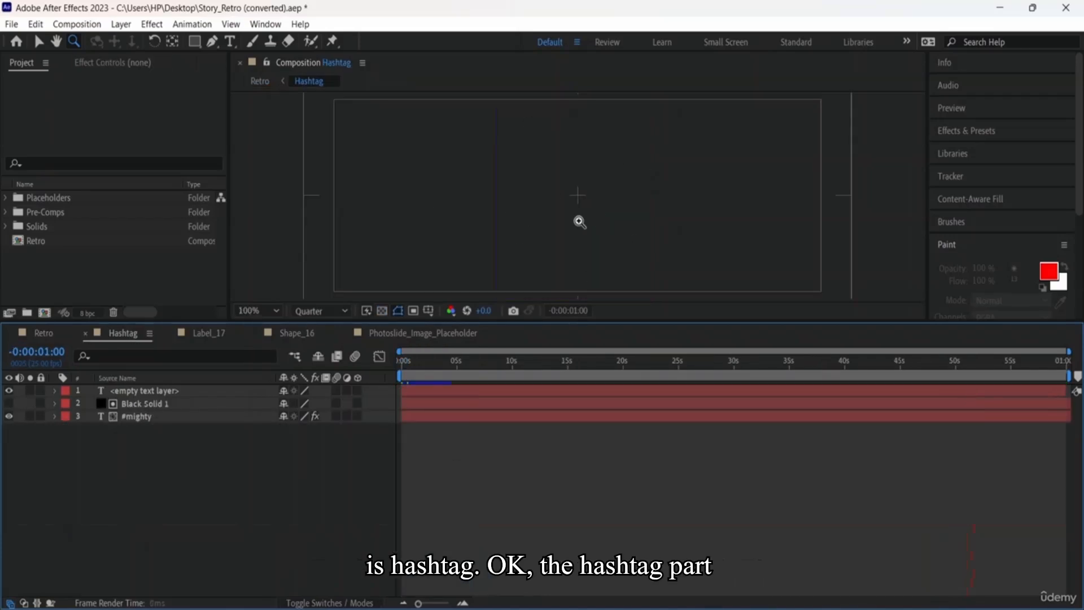
Step: Zoom the Hashtag view and inspect its empty text, Black Solid 1 and #mighty layers
key(comma)
key(period)
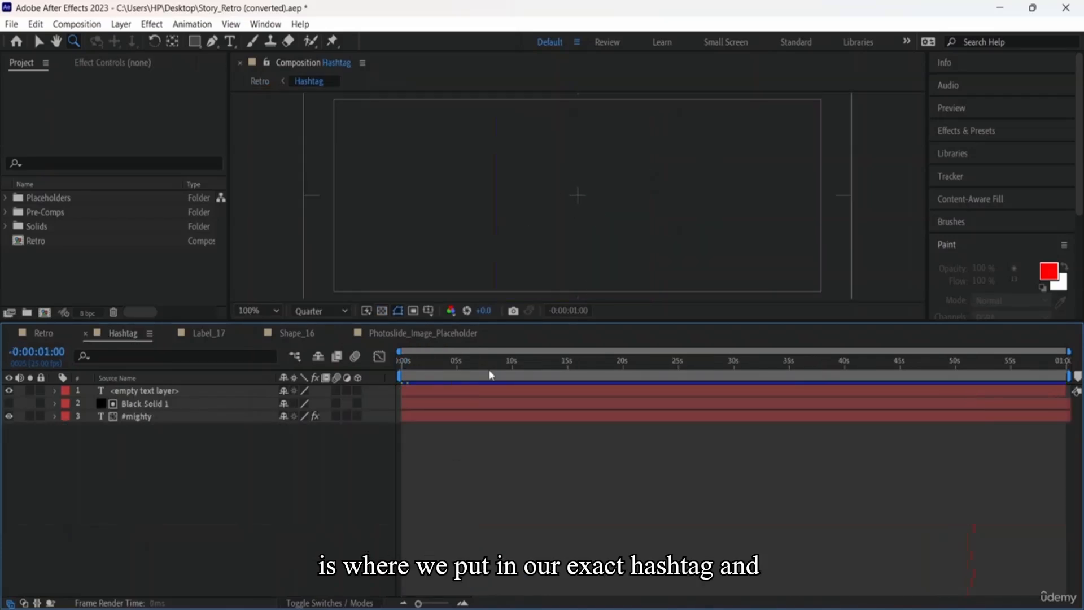
click(435, 392)
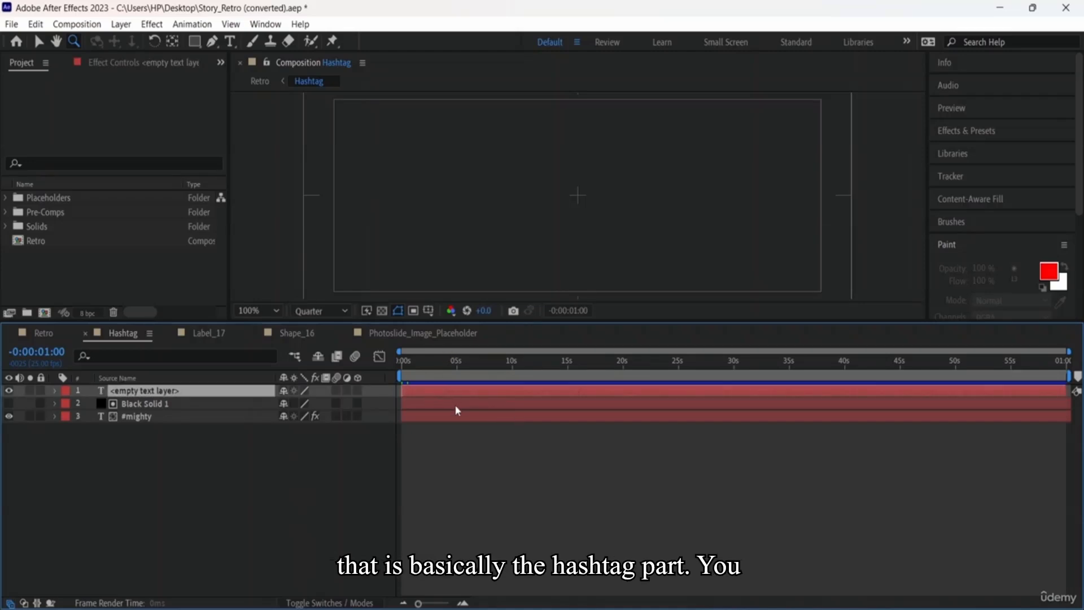
click(455, 405)
click(461, 418)
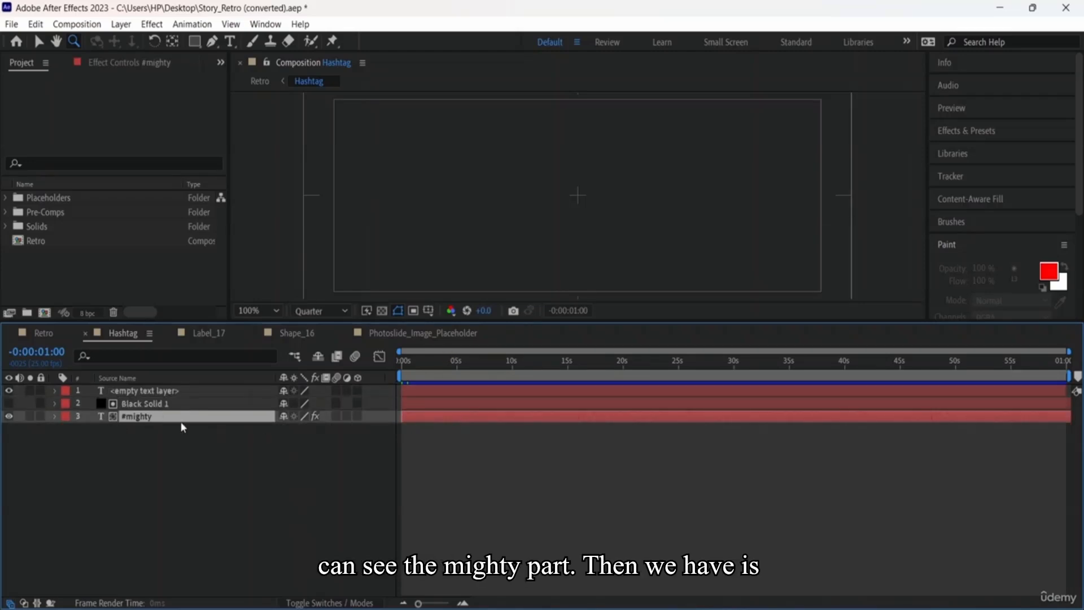
click(485, 404)
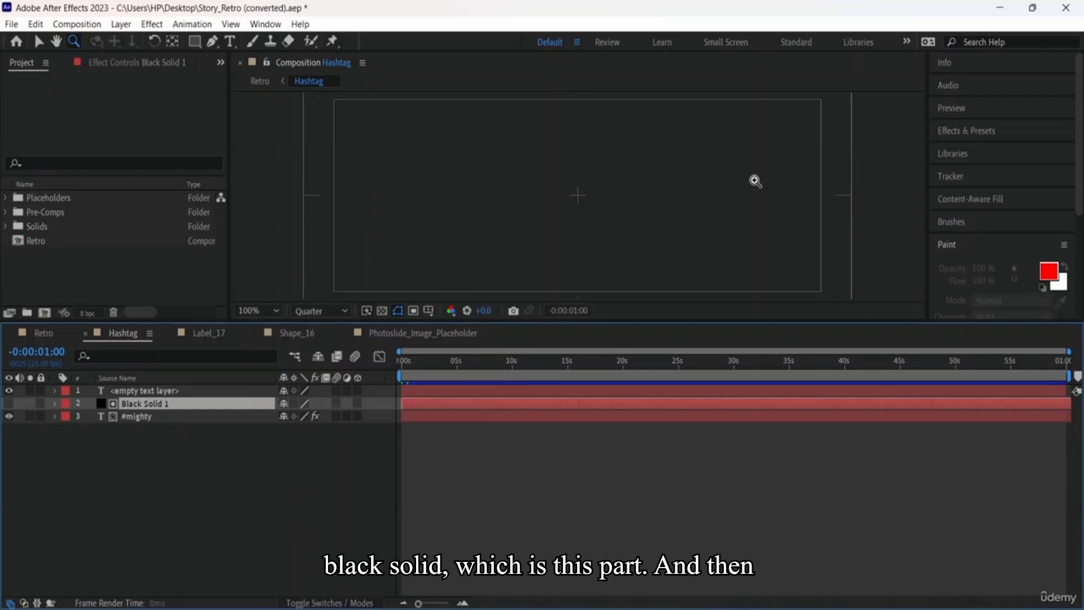
click(504, 391)
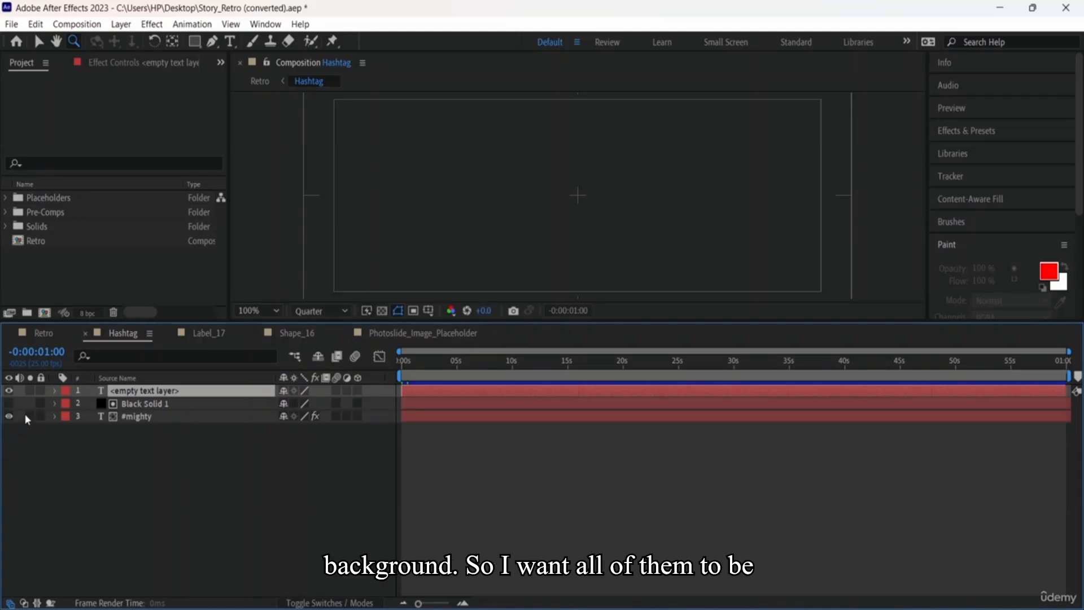
Step: Make Black Solid 1 visible and return to the Retro composition
click(5, 407)
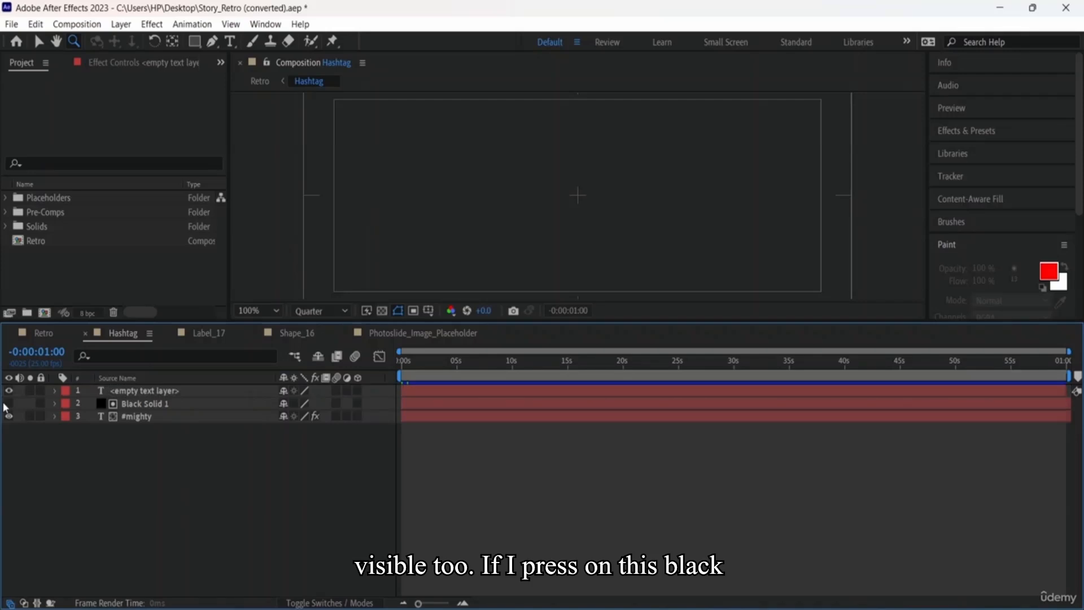
click(9, 403)
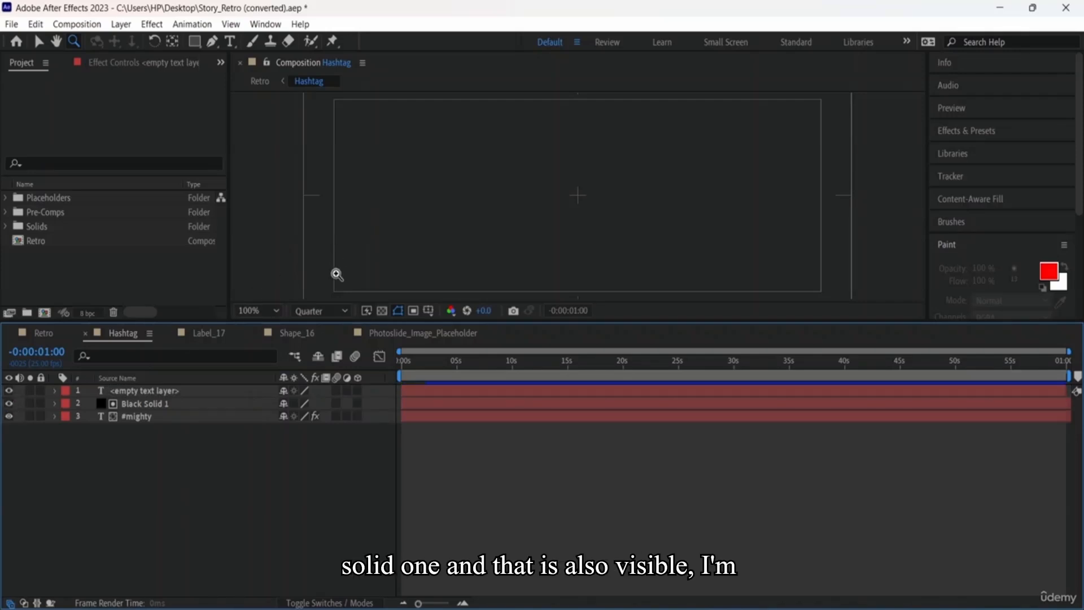
click(36, 335)
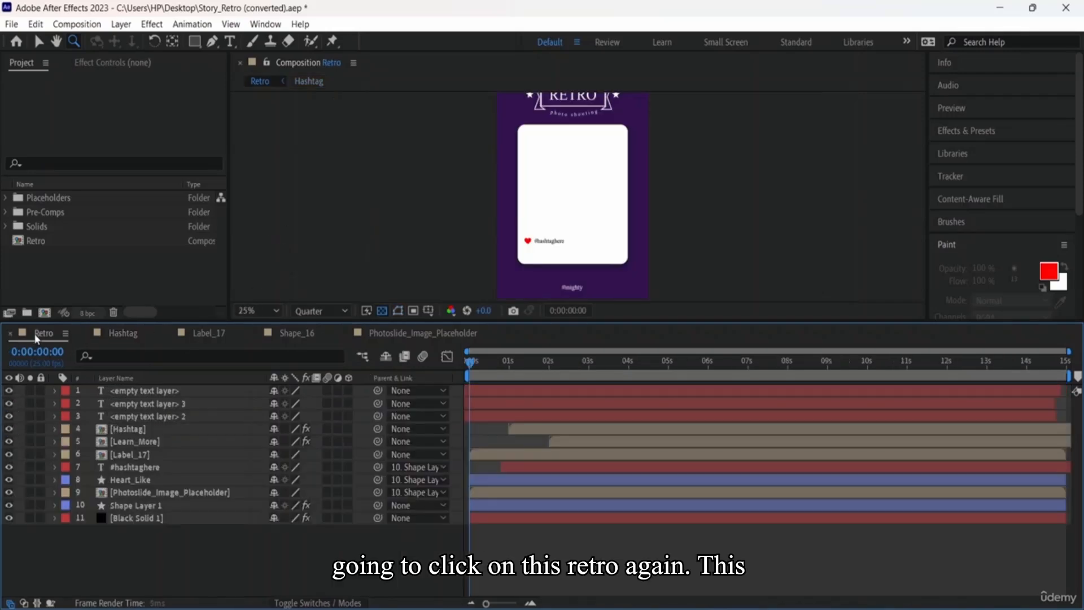
Step: Zoom to 12.5%, lock <empty text layer> 3 with solo off, and play the Retro preview
alt+click(418, 240)
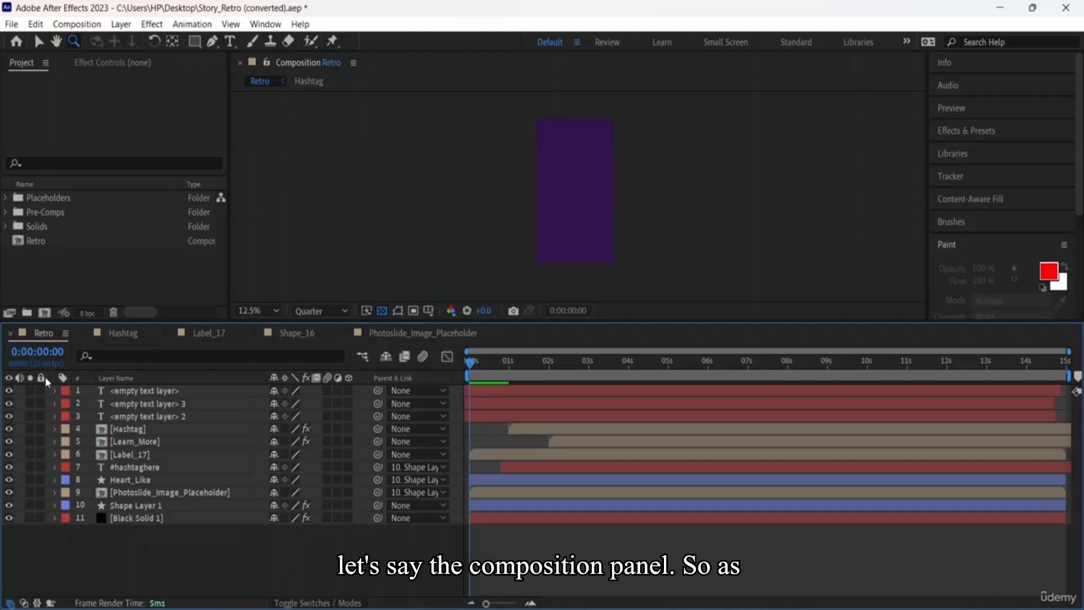
click(30, 403)
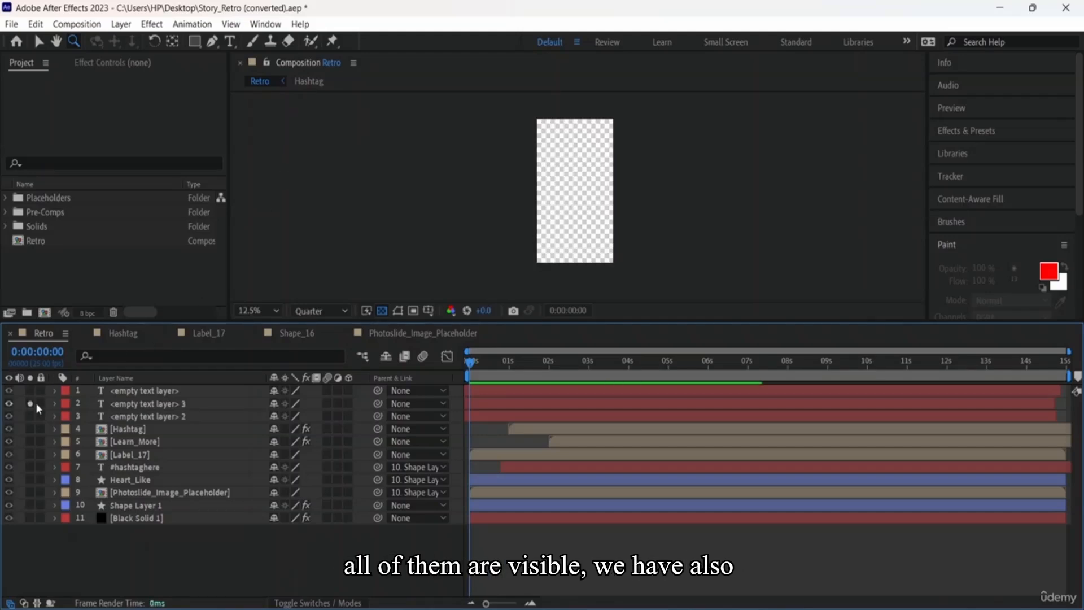
click(40, 404)
click(30, 403)
click(31, 403)
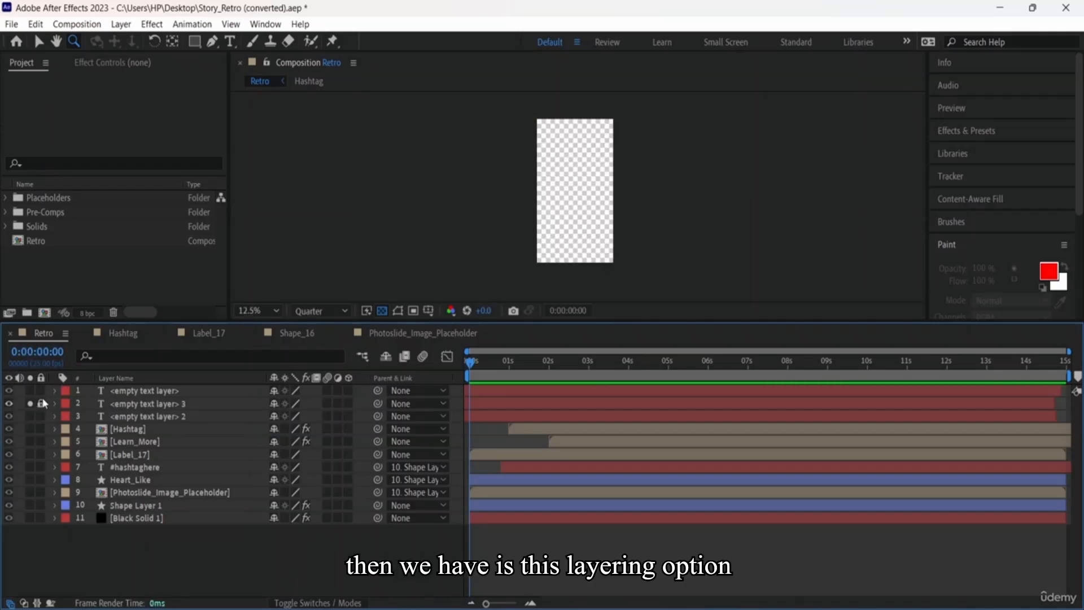
click(31, 403)
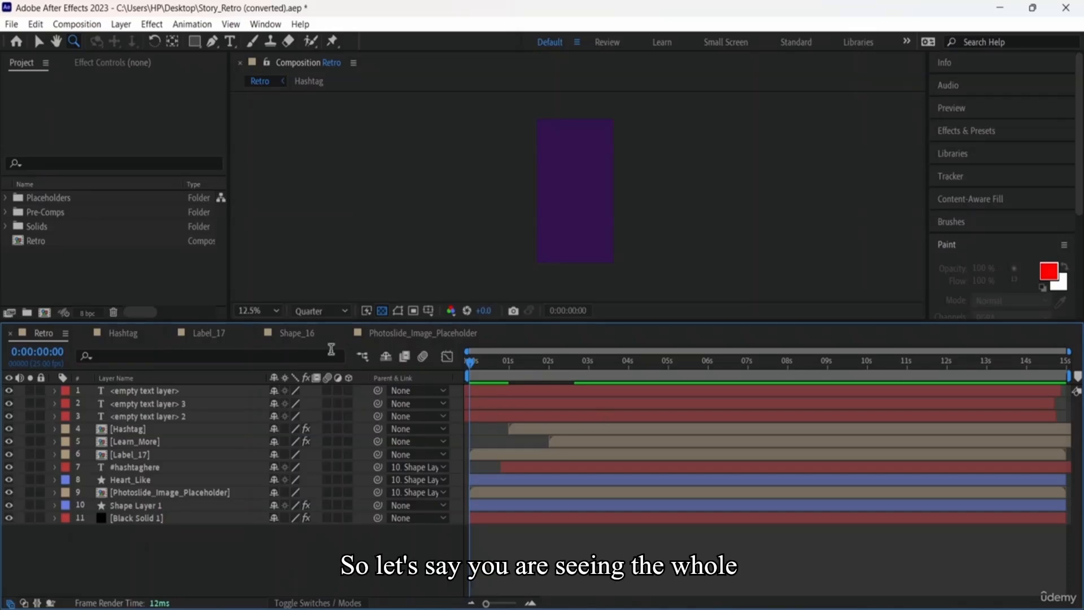
key(space)
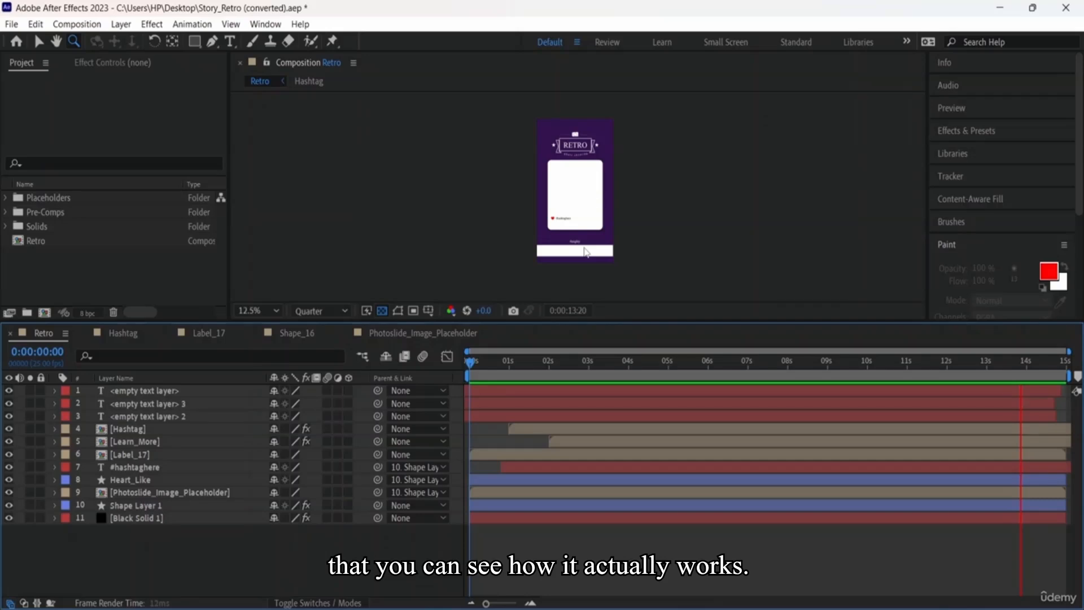
key(period)
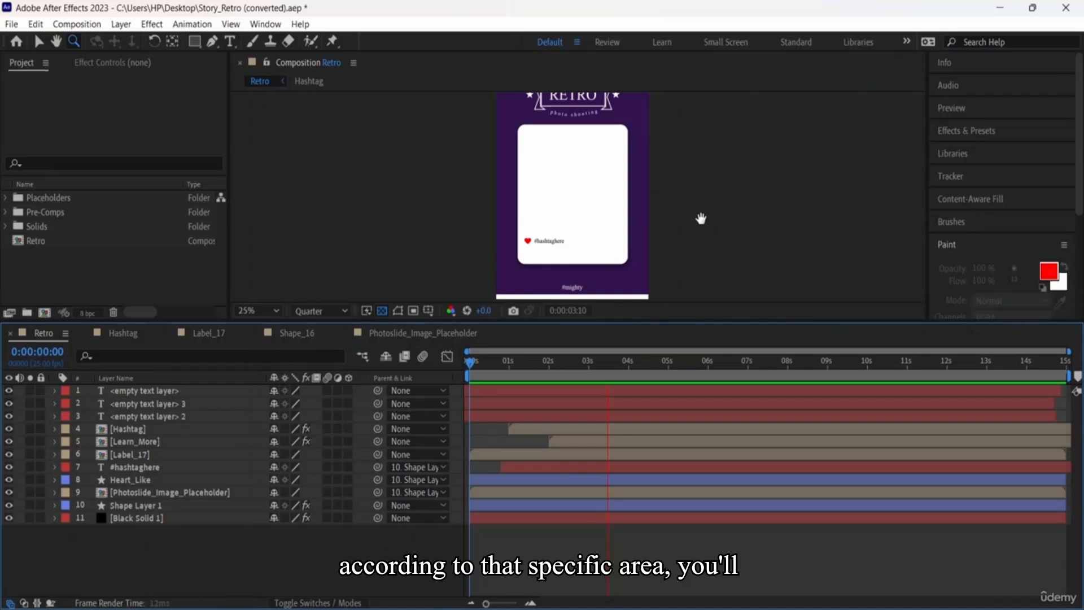
drag(701, 219, 650, 167)
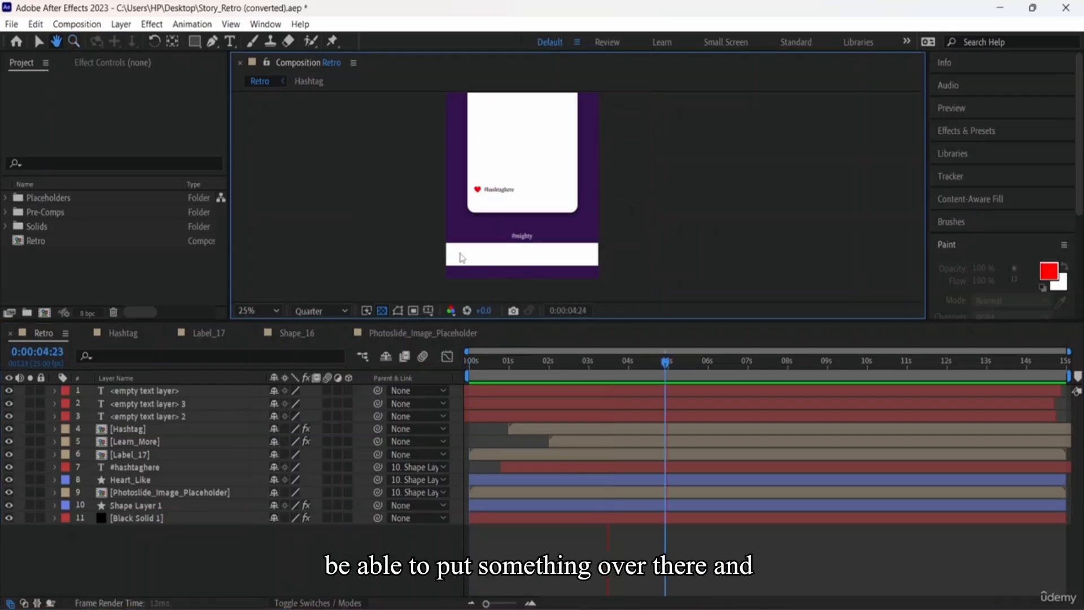
key(z)
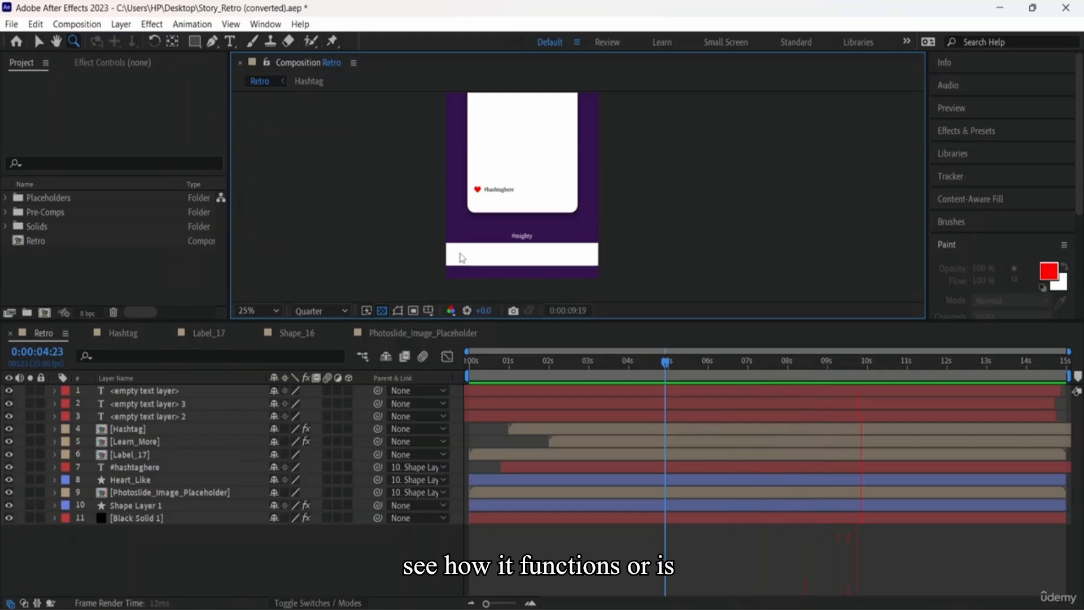
click(43, 377)
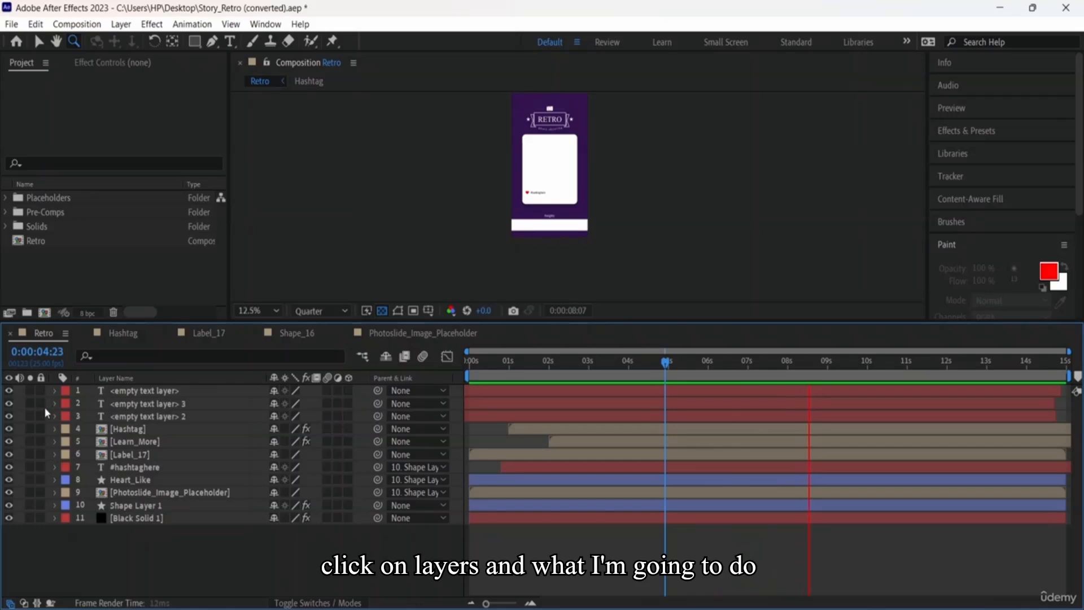
click(30, 416)
click(31, 416)
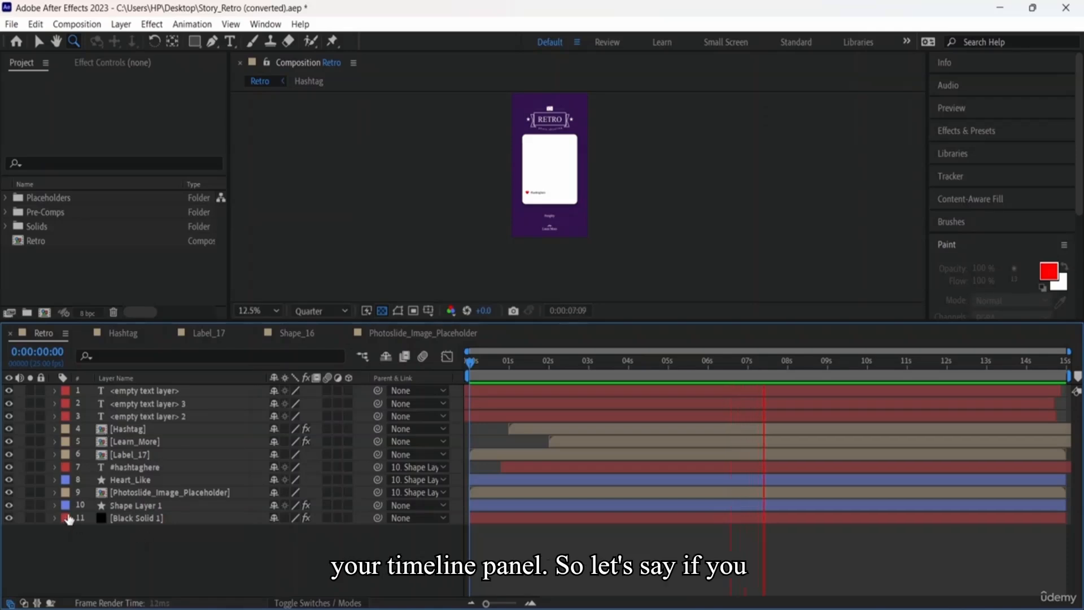
click(31, 519)
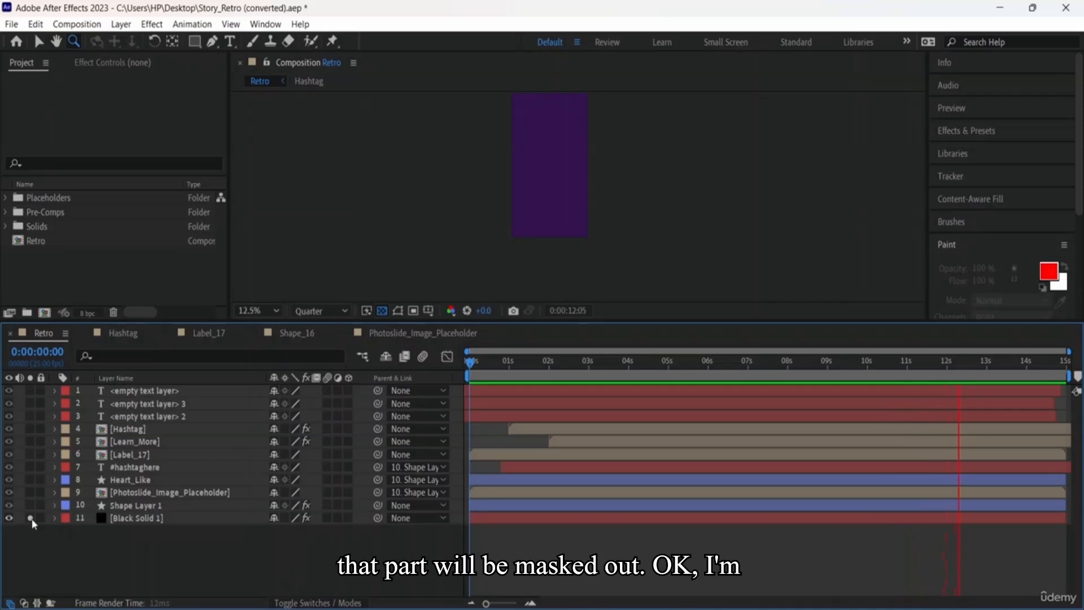
click(489, 365)
click(470, 364)
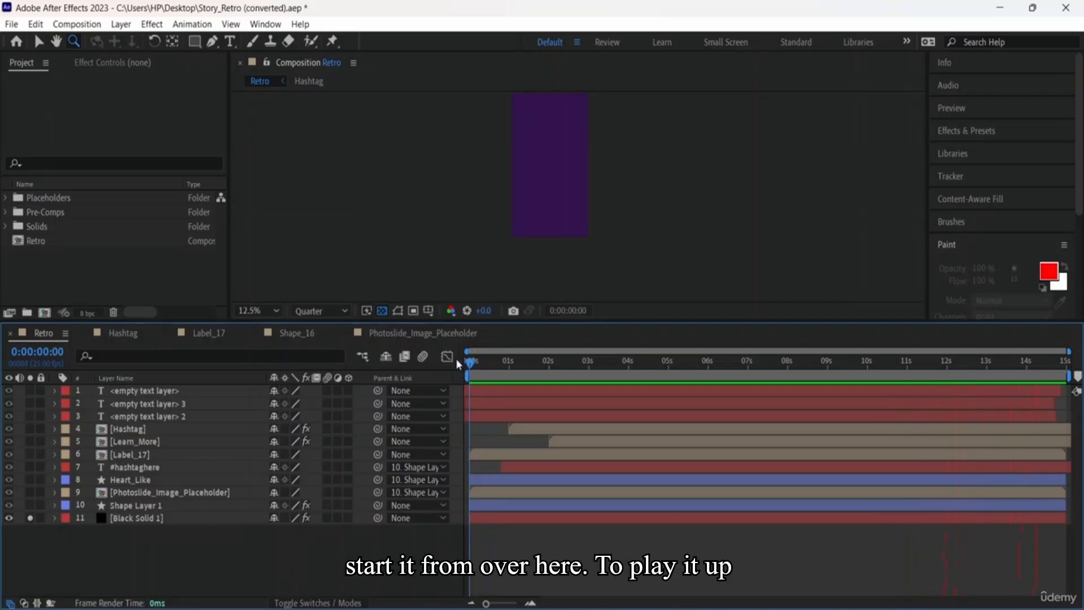
key(space)
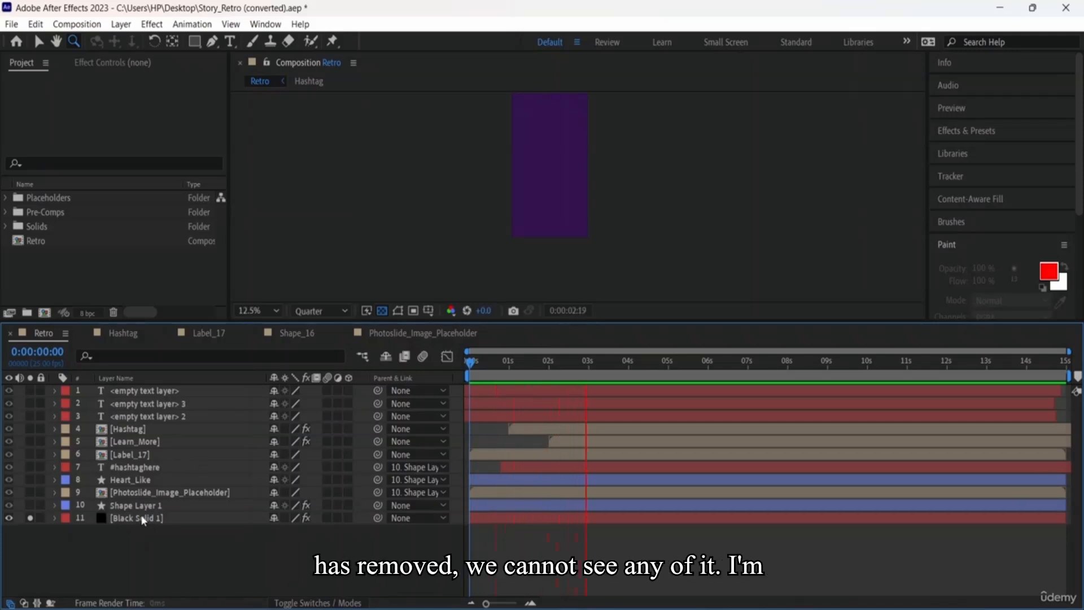
click(30, 518)
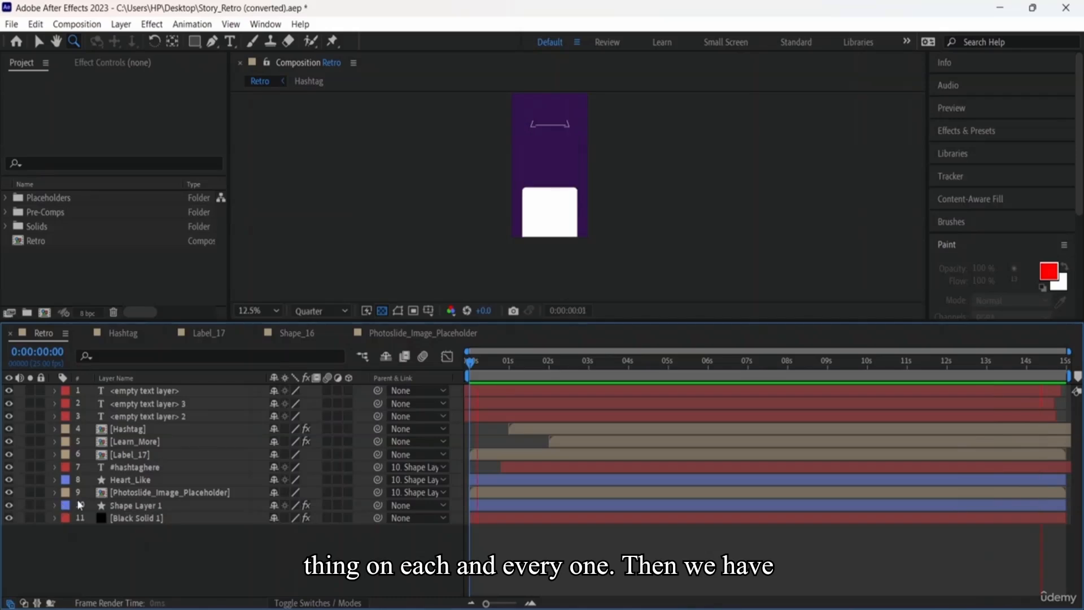
Step: Show the label colour choices for the top text layer, currently Red
click(72, 390)
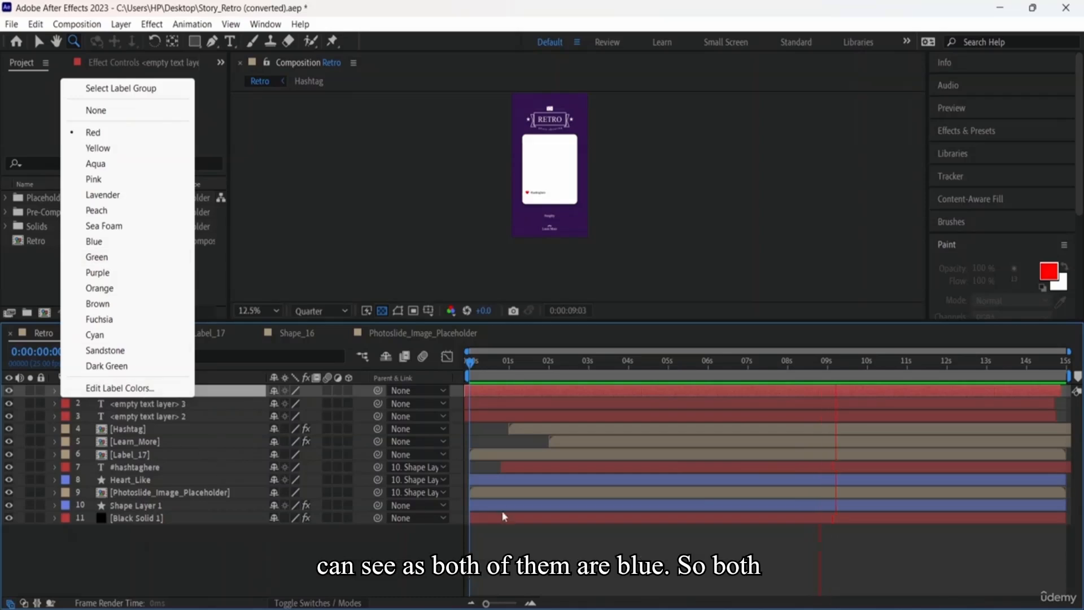
Step: Close the label list and compare Heart_Like, Shape Layer 1 and the three text layers
click(514, 479)
click(519, 505)
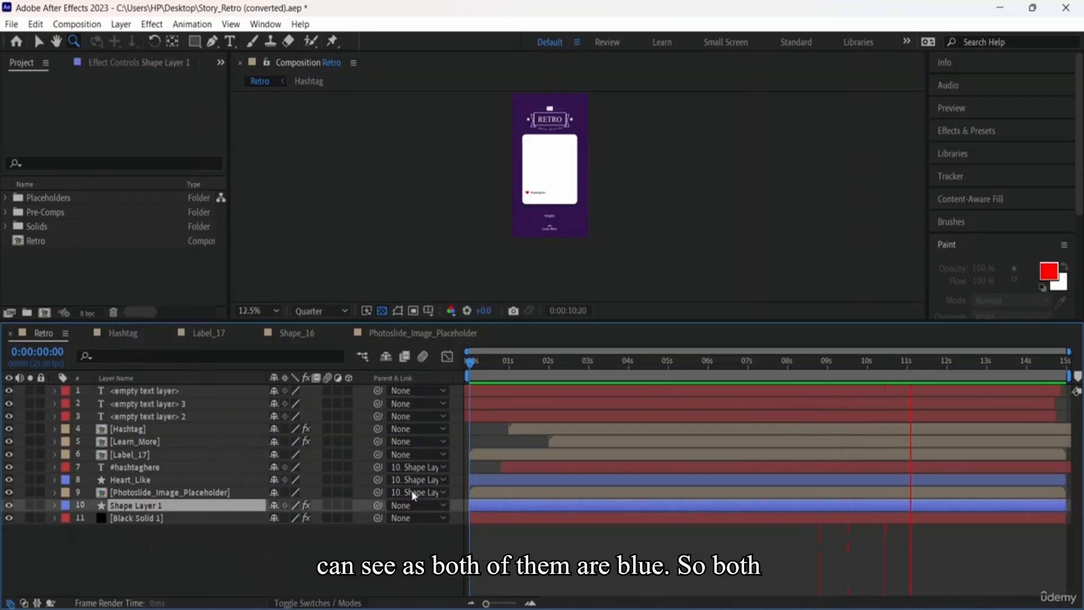
click(138, 481)
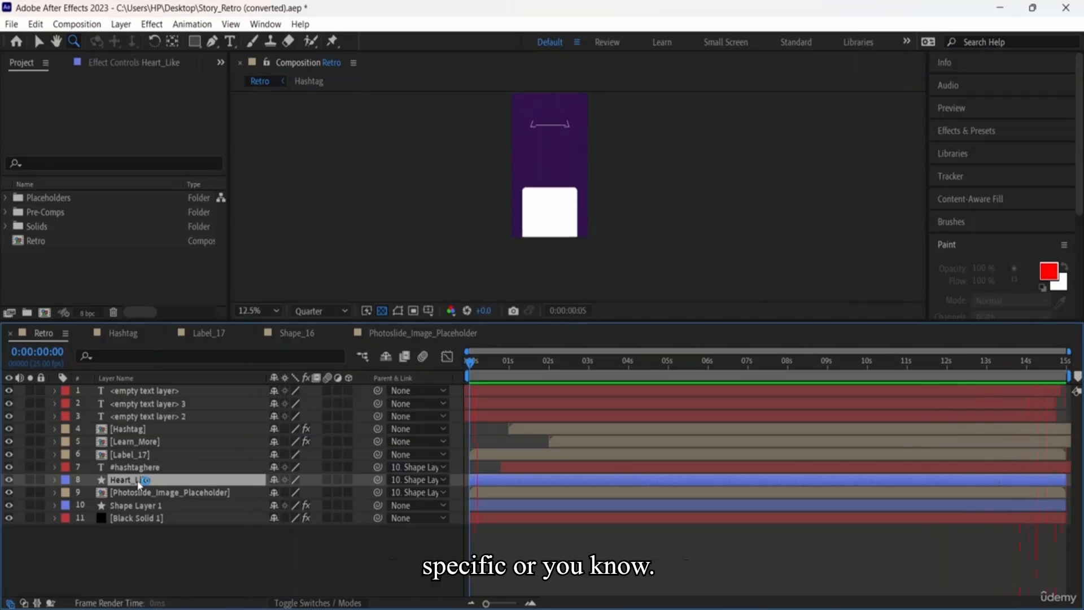
ctrl+click(138, 484)
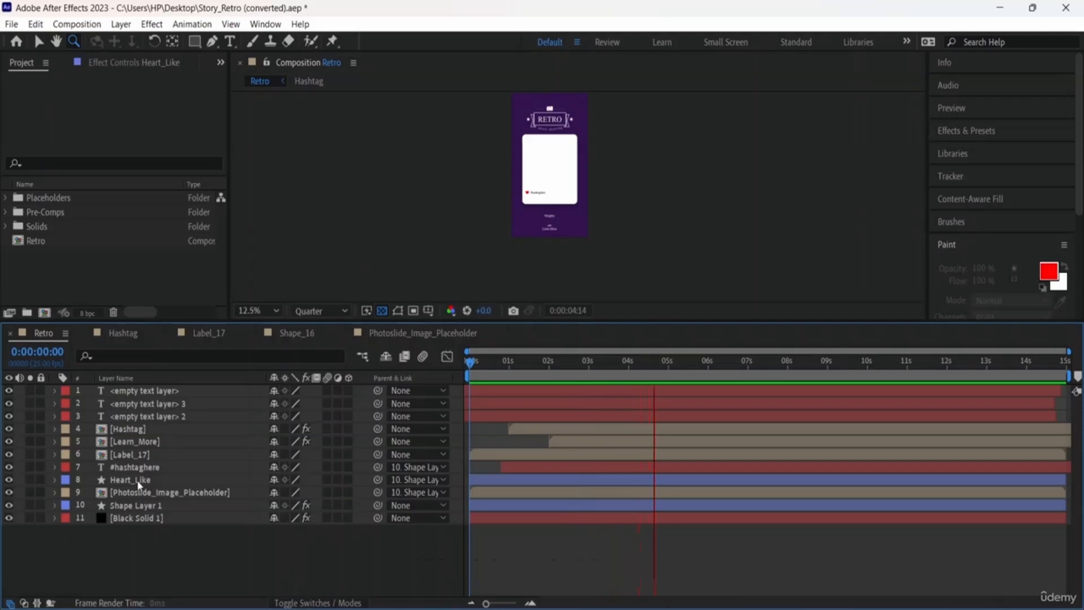
click(148, 416)
click(146, 403)
click(144, 394)
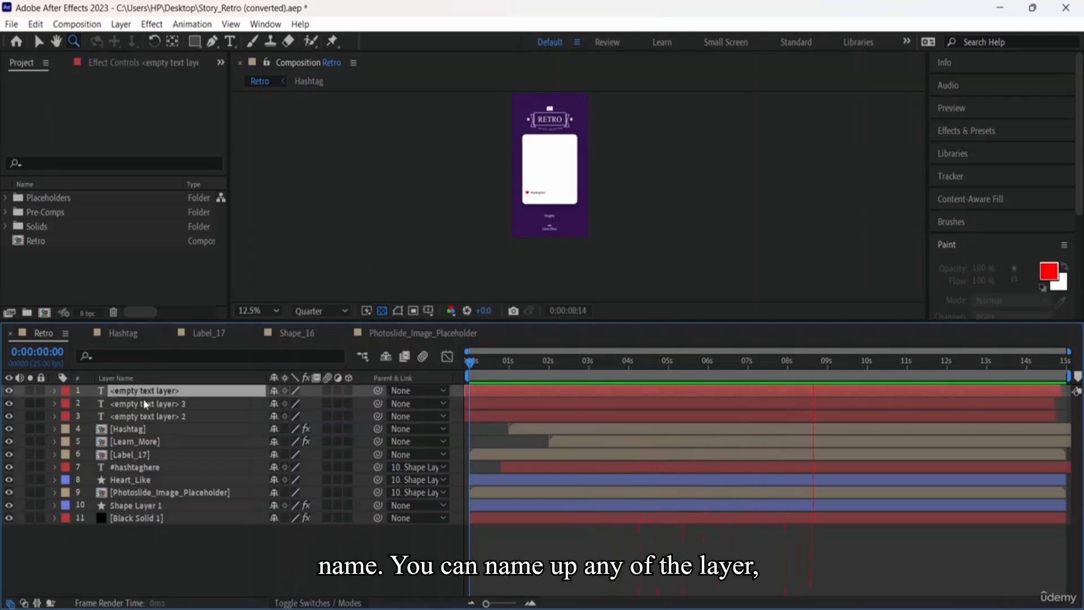
Step: Rename the top <empty text layer> to '1st' and replay the story preview
right_click(177, 393)
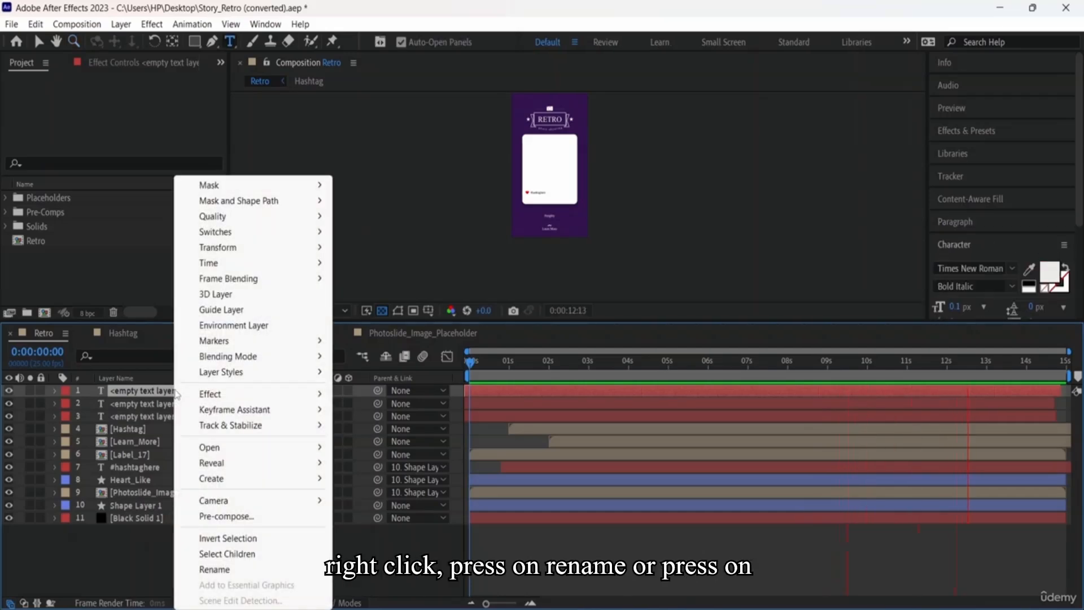
click(97, 539)
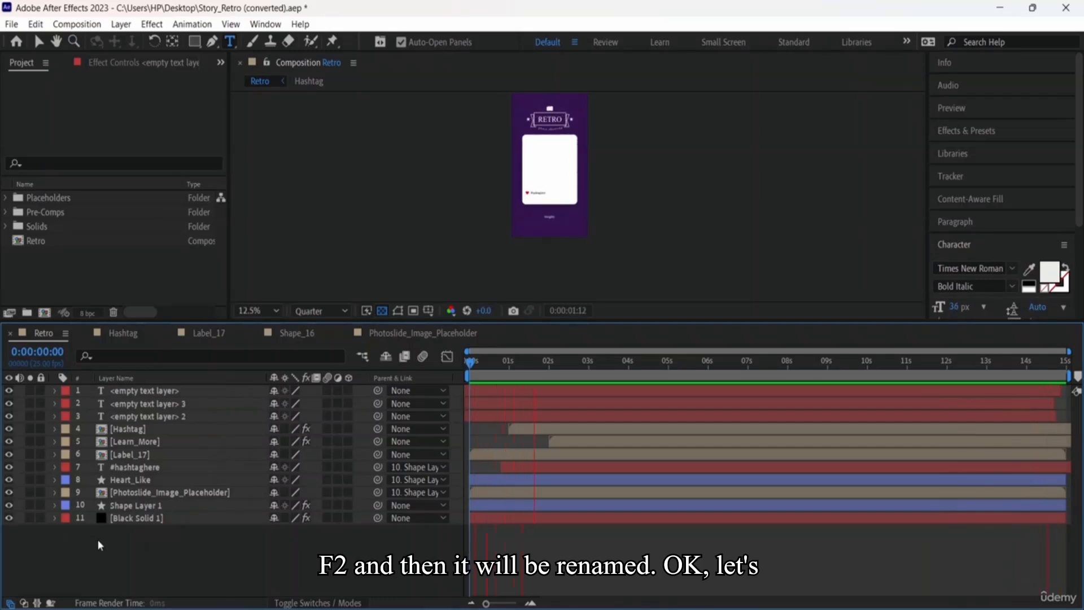
right_click(165, 397)
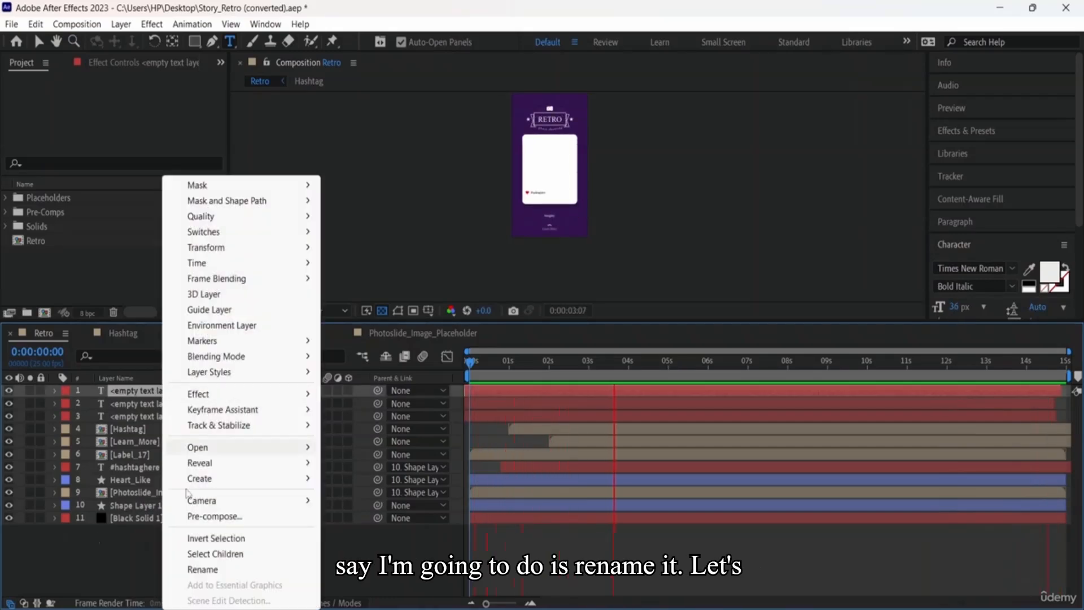
click(220, 570)
key(BackSpace)
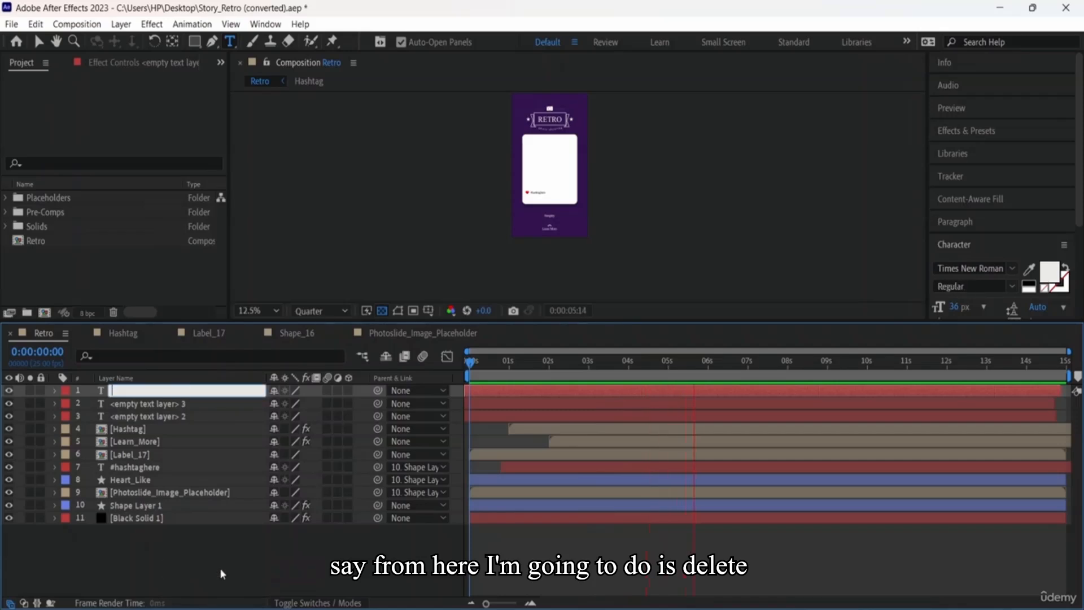
text(1st)
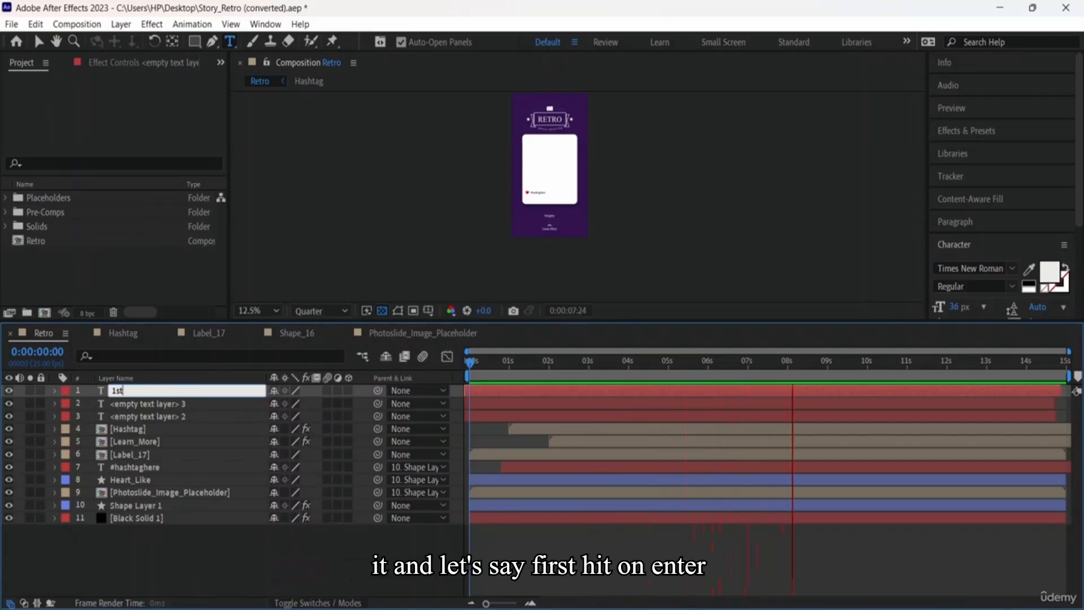
key(Return)
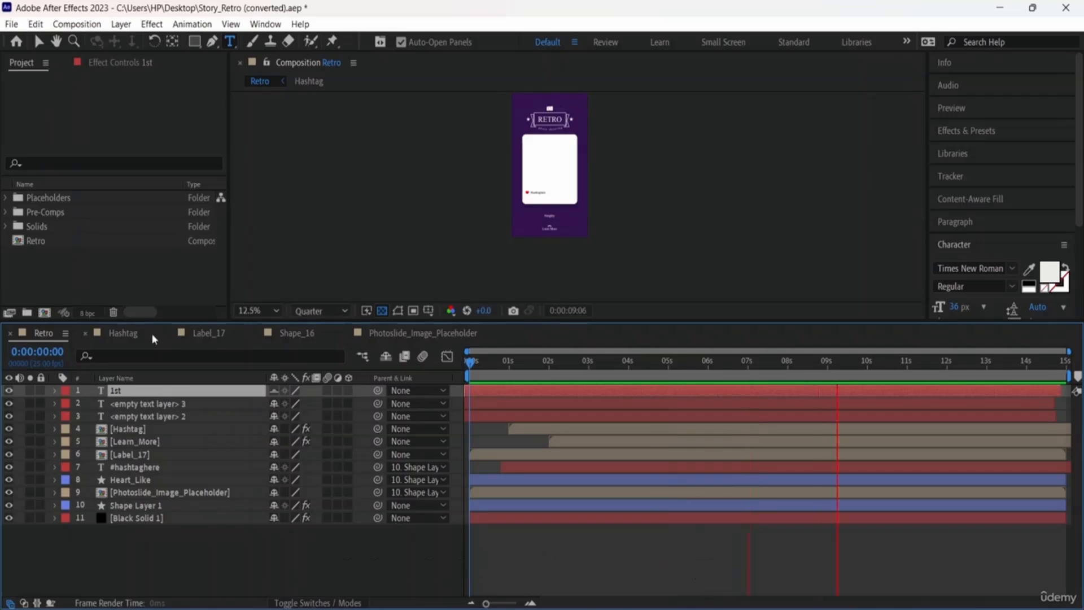
key(F2)
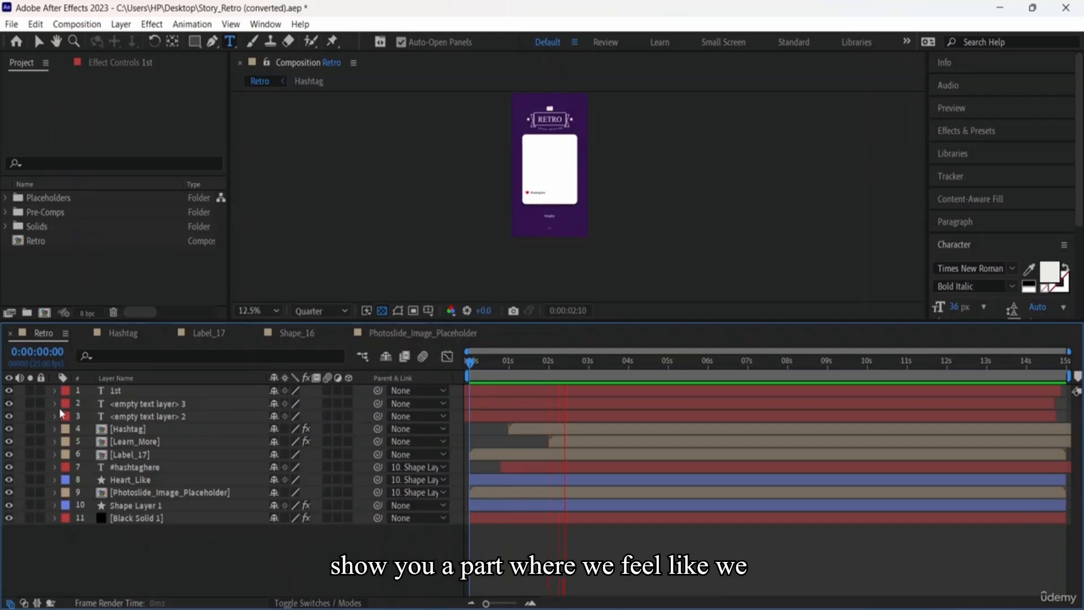
Step: Select the empty text layers and duplicate one, giving the Retro composition 12 layers
click(145, 404)
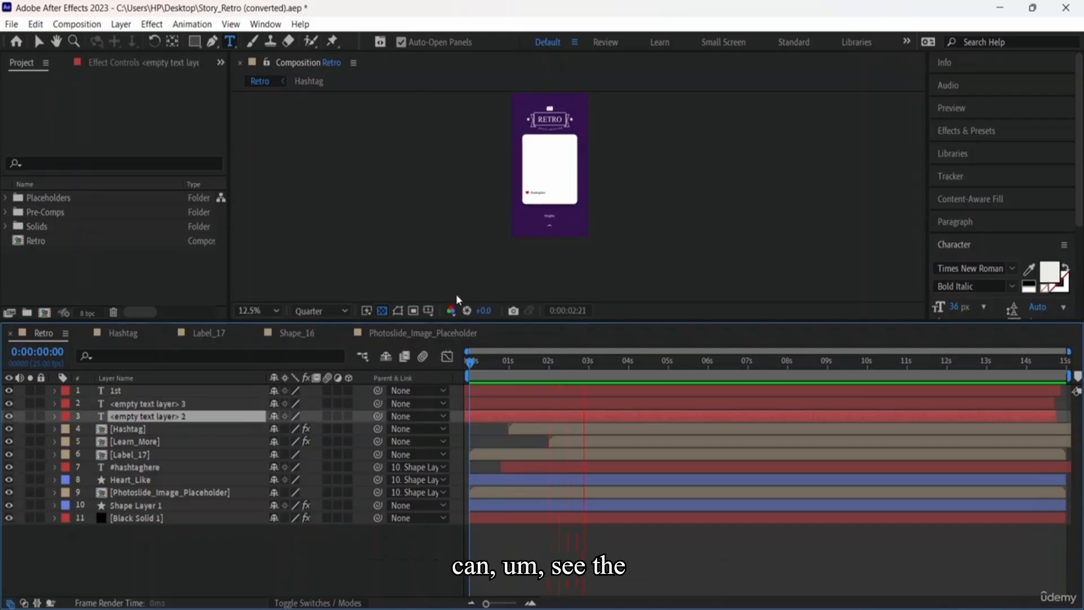
click(163, 417)
click(129, 433)
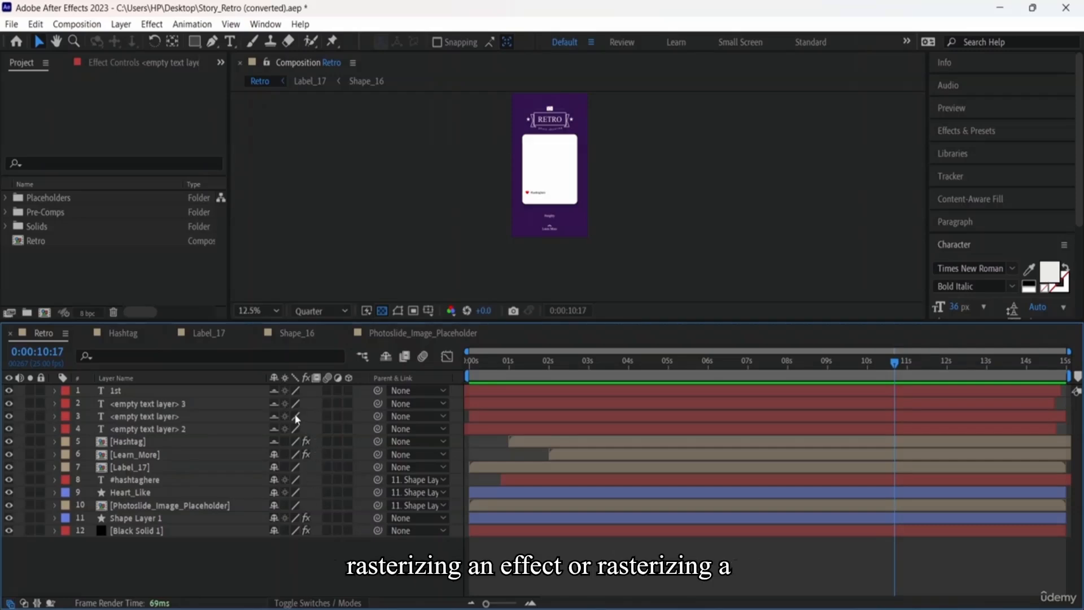
Step: Enable Continuously Rasterize on Hashtag, Learn_More, Label_17 and Photoslide_Image_Placeholder
click(285, 443)
click(285, 454)
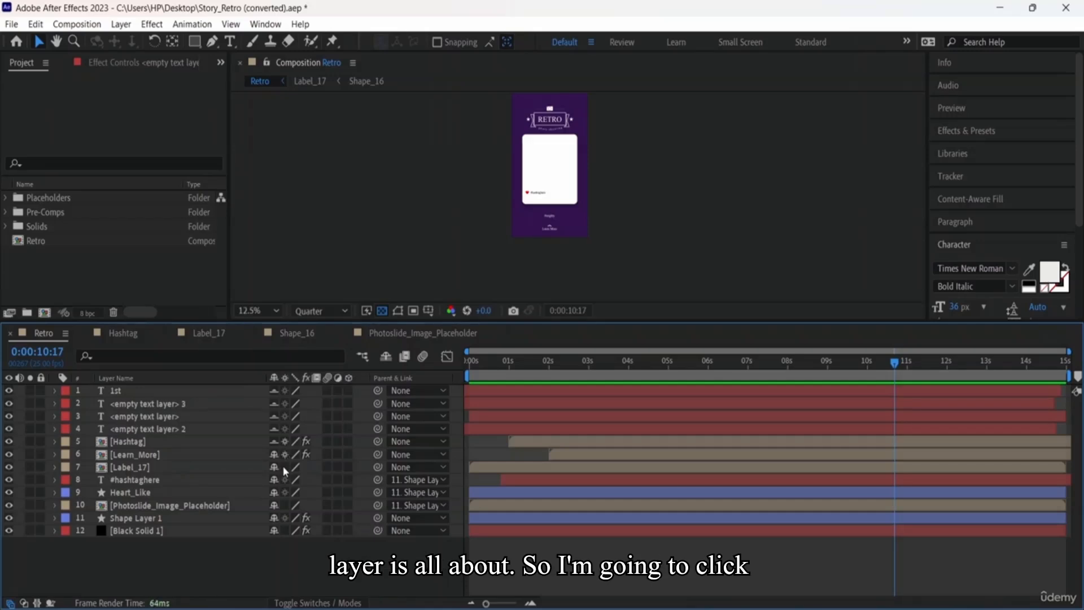
click(285, 467)
click(285, 505)
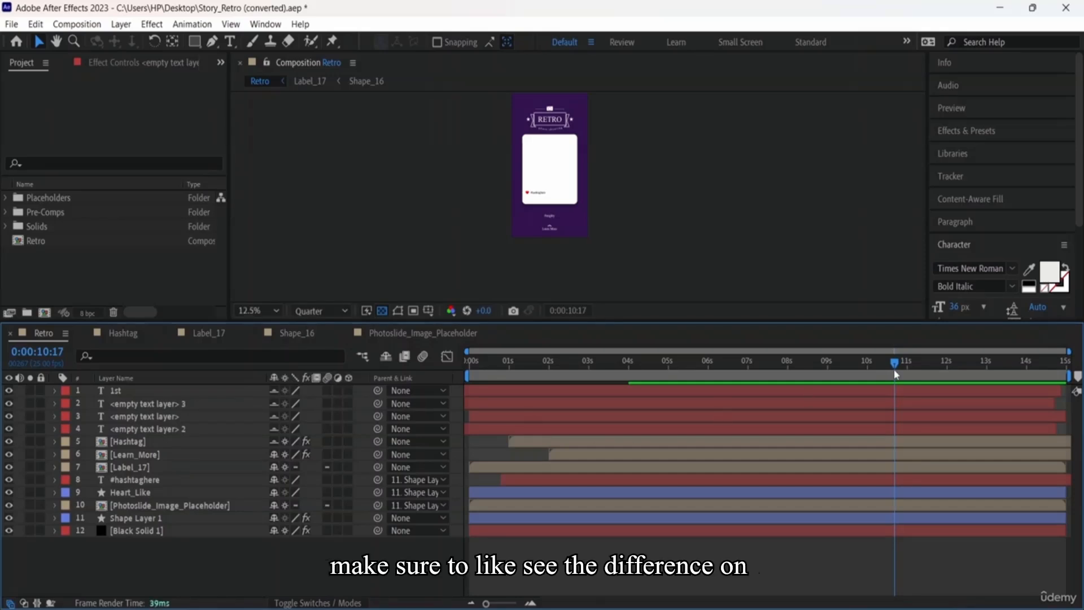
drag(895, 367, 499, 362)
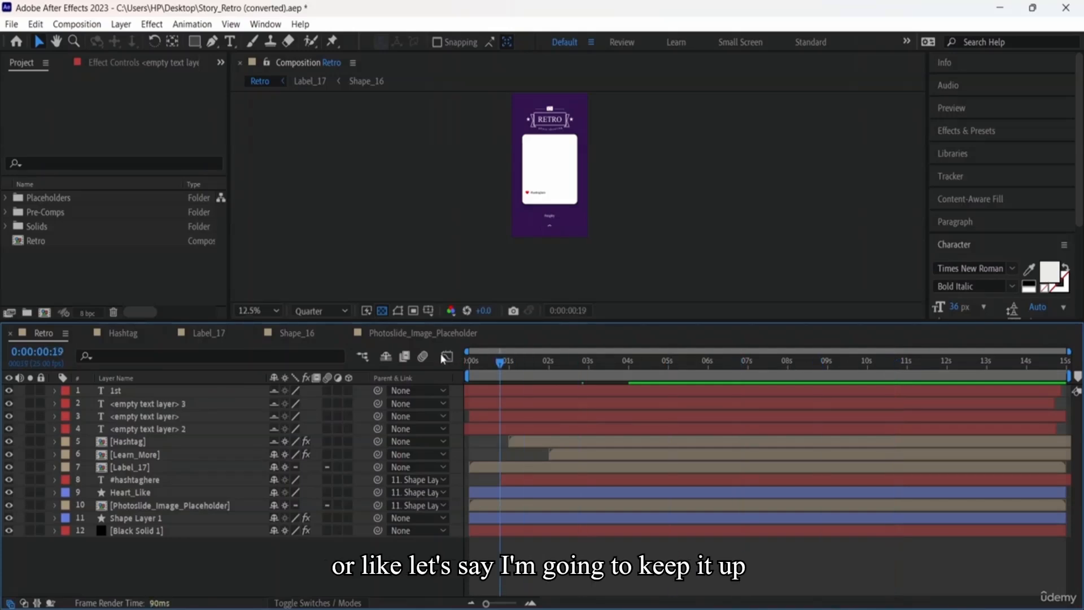
key(Home)
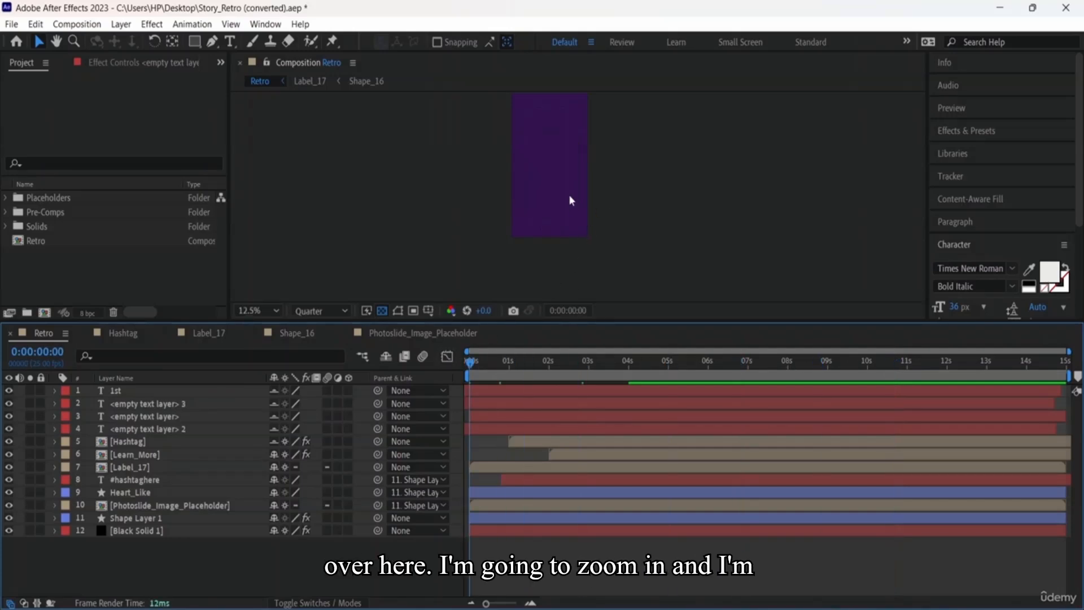
scroll(581, 183, up, 4)
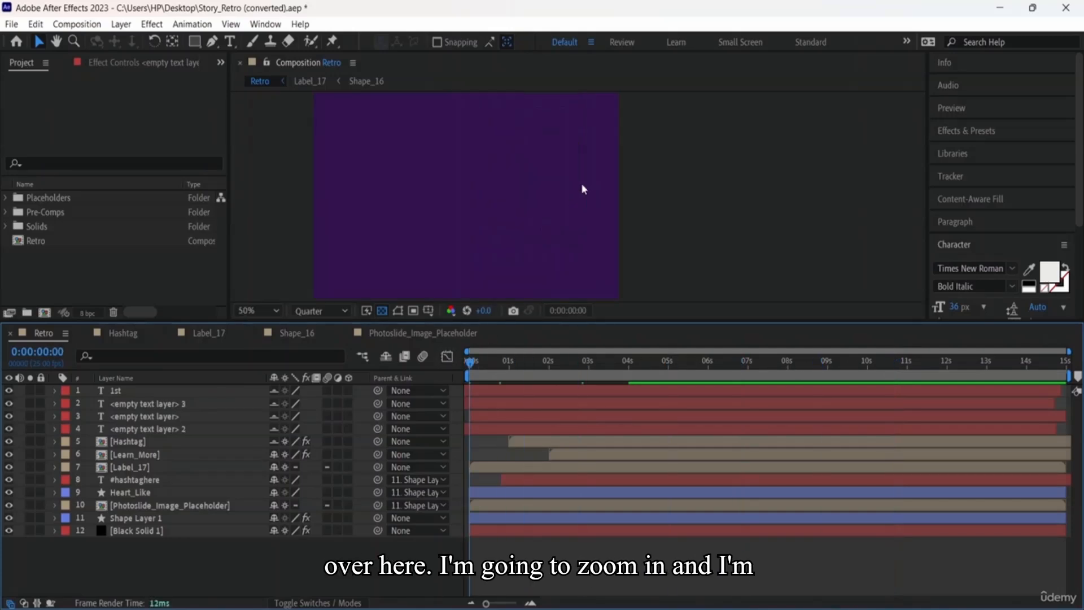
key(space)
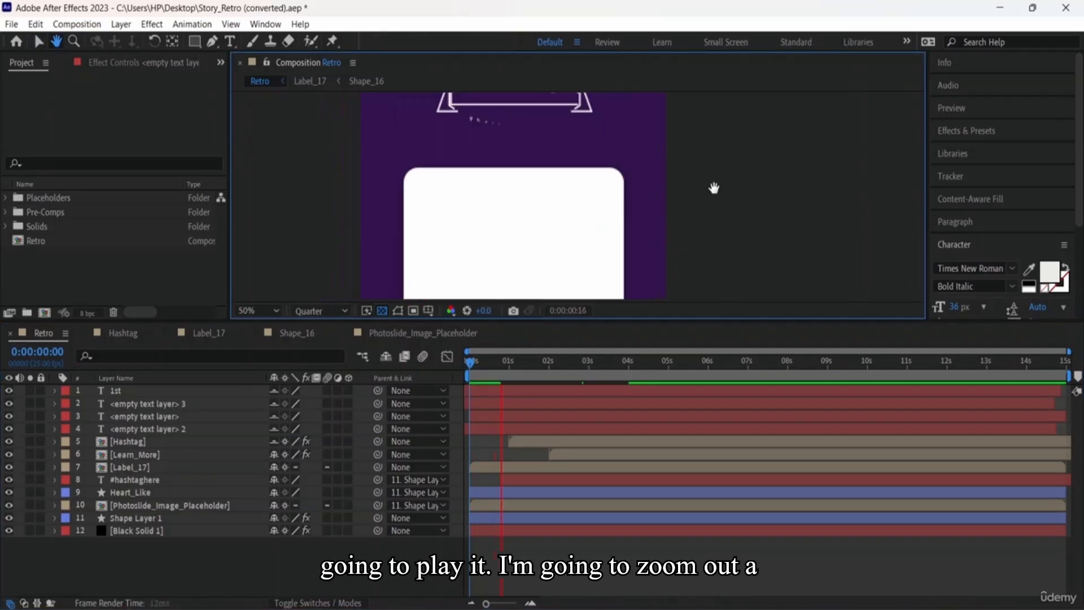
key(space)
key(space)
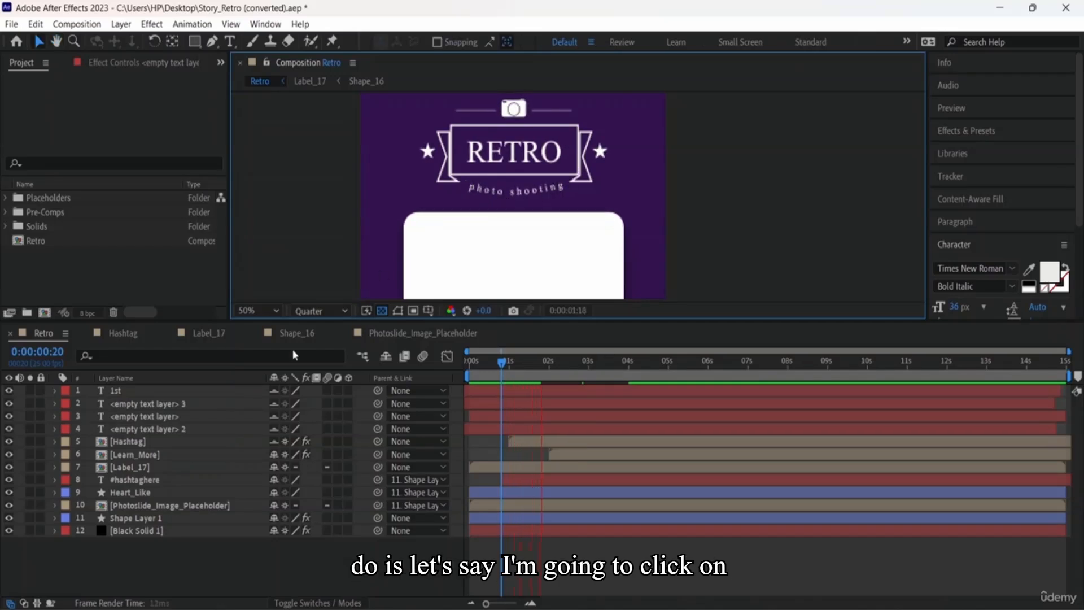
click(294, 393)
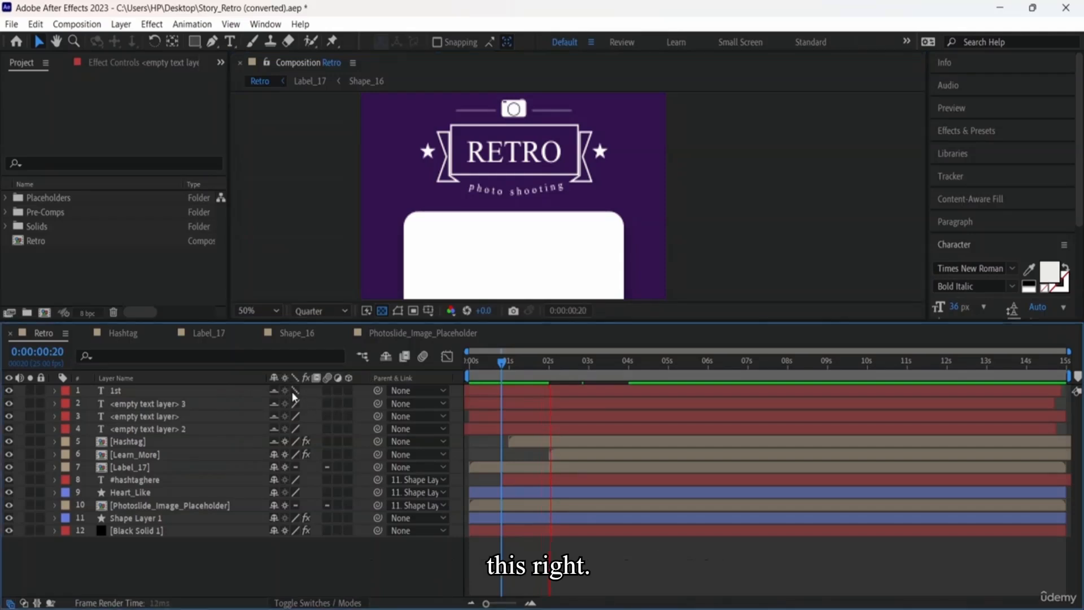
click(296, 404)
click(296, 416)
click(295, 428)
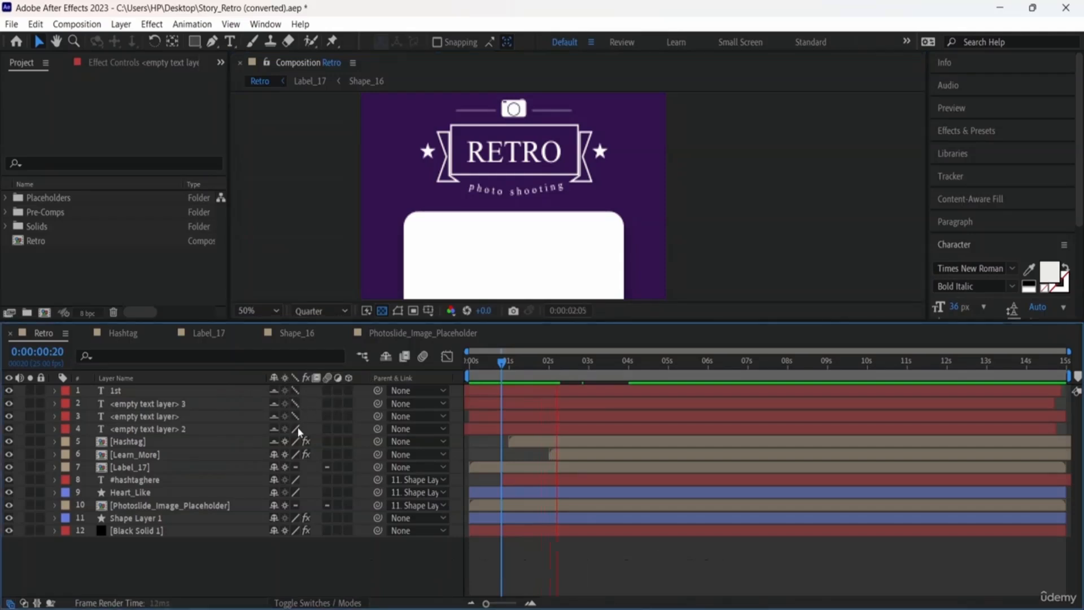
click(294, 454)
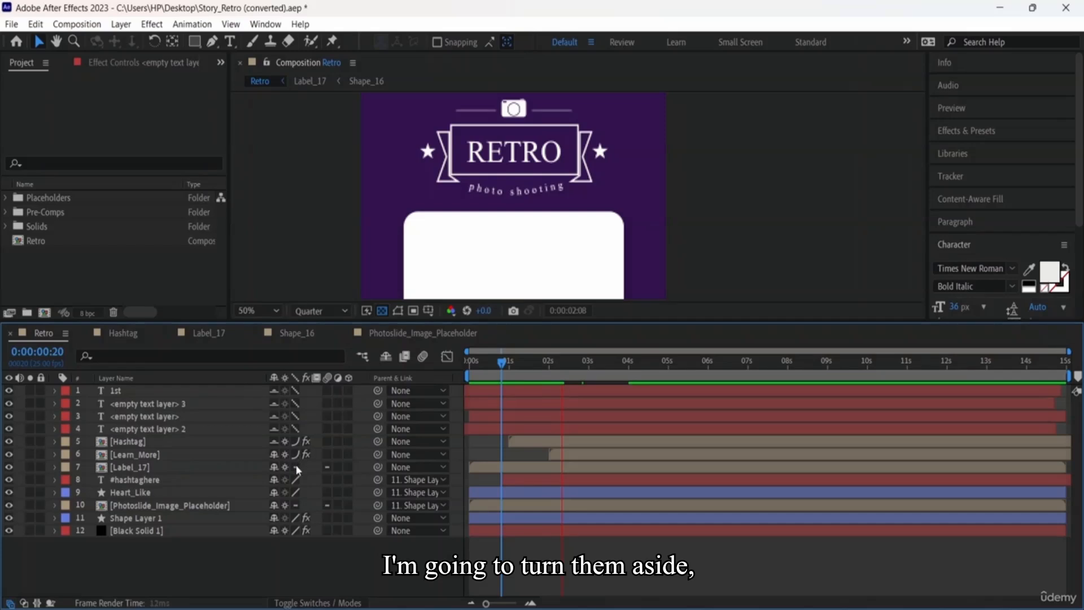
click(296, 480)
click(296, 493)
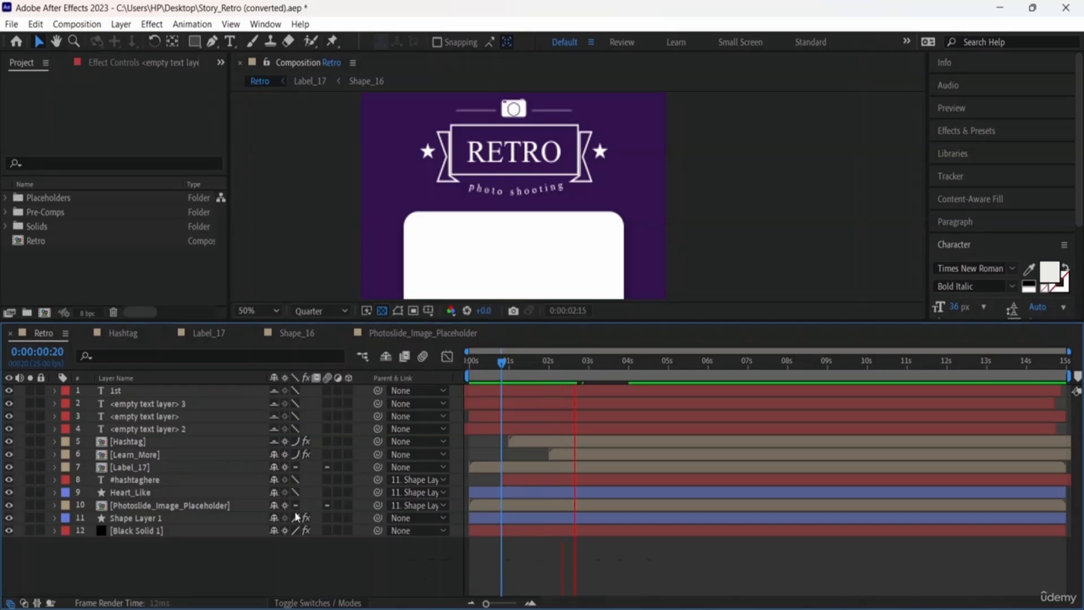
click(295, 518)
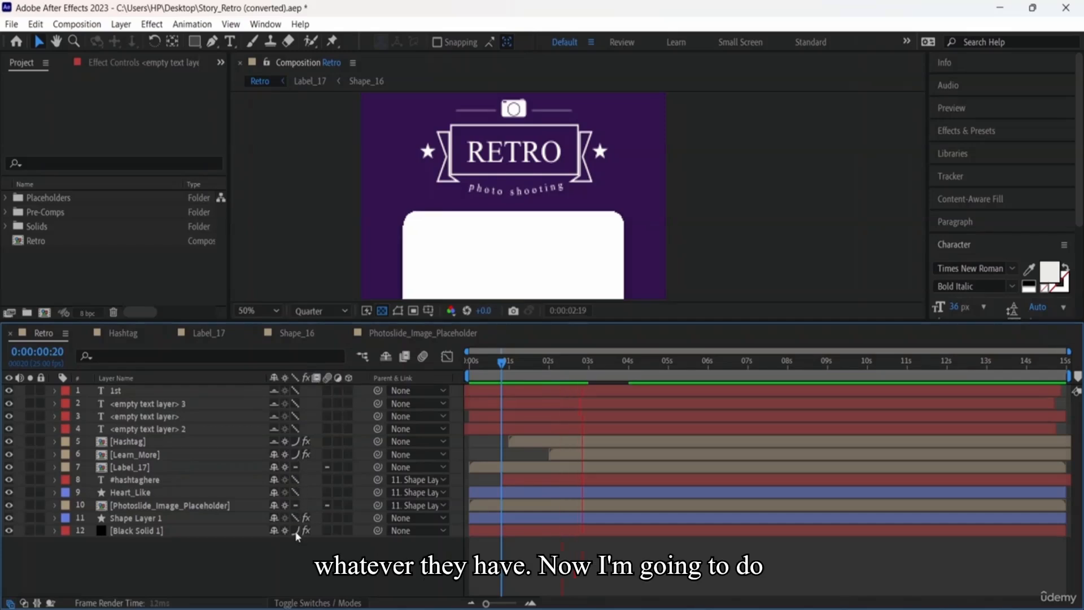
key(space)
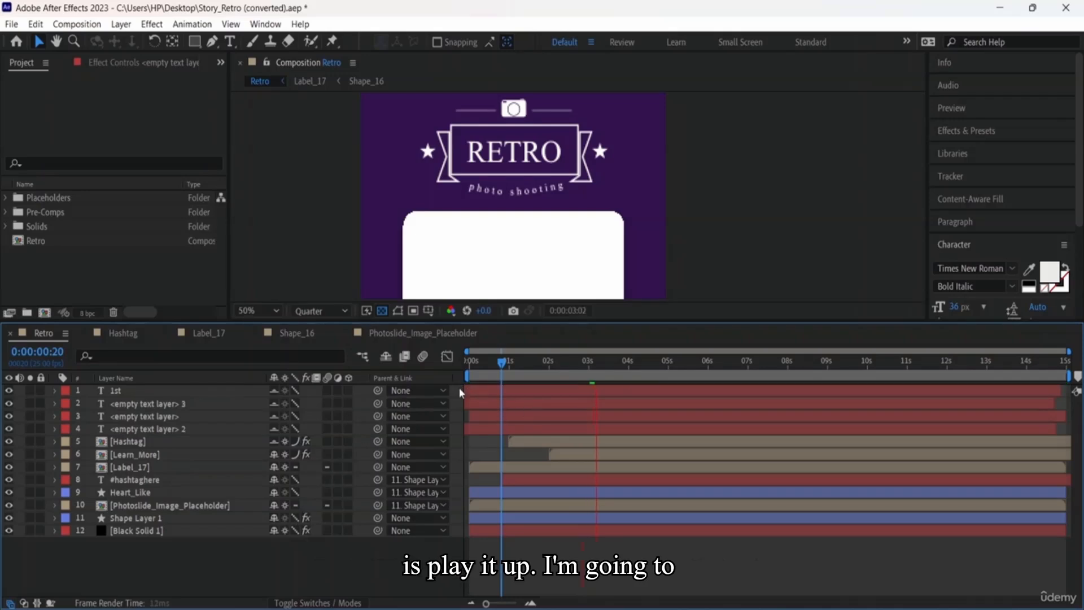
drag(596, 368, 440, 368)
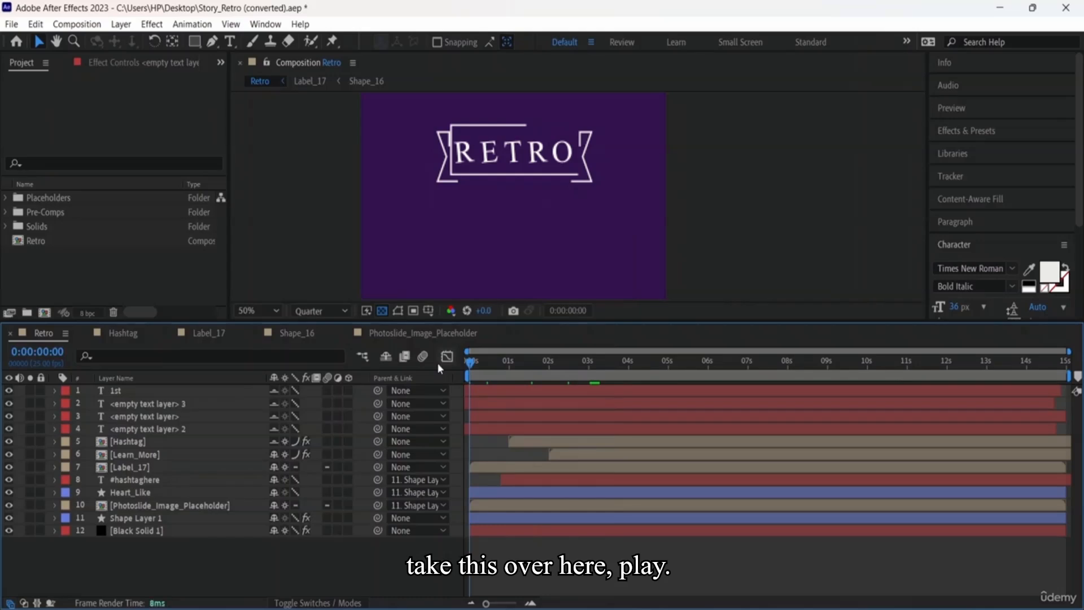
key(space)
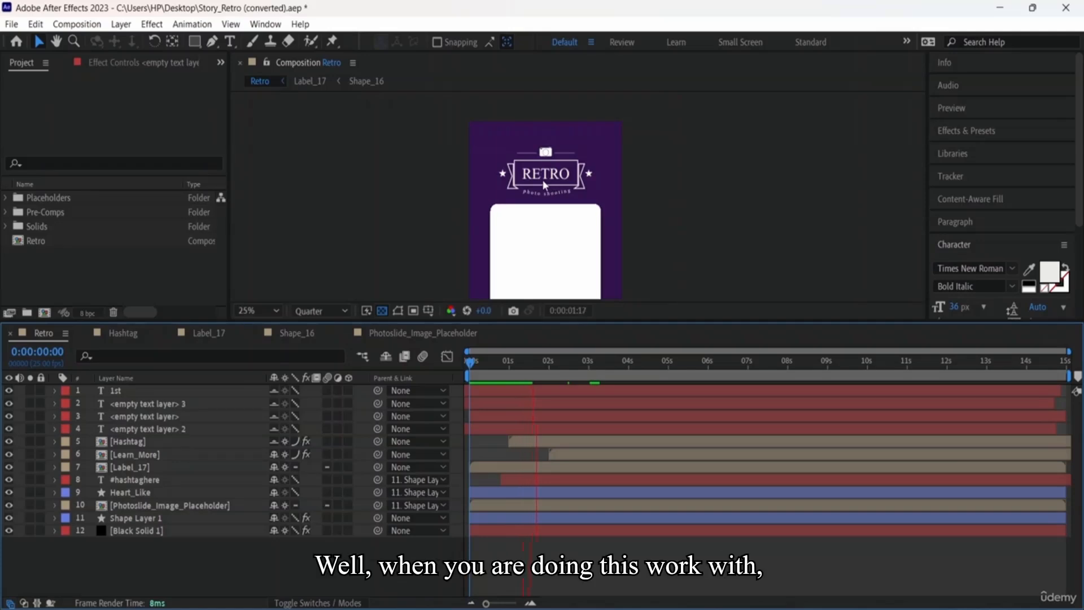
key(space)
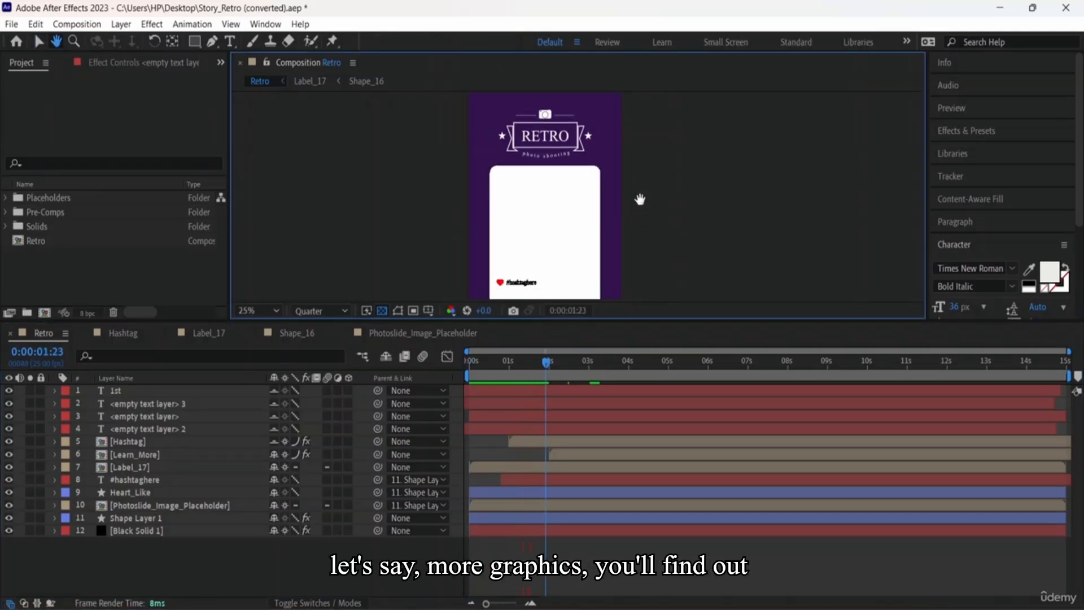
drag(639, 199, 634, 133)
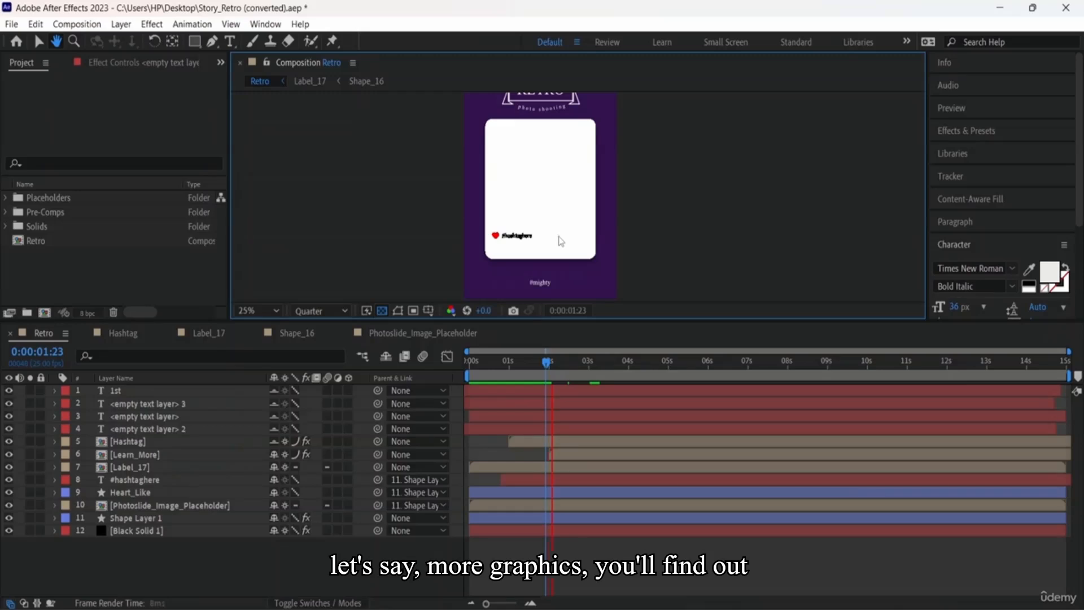
key(space)
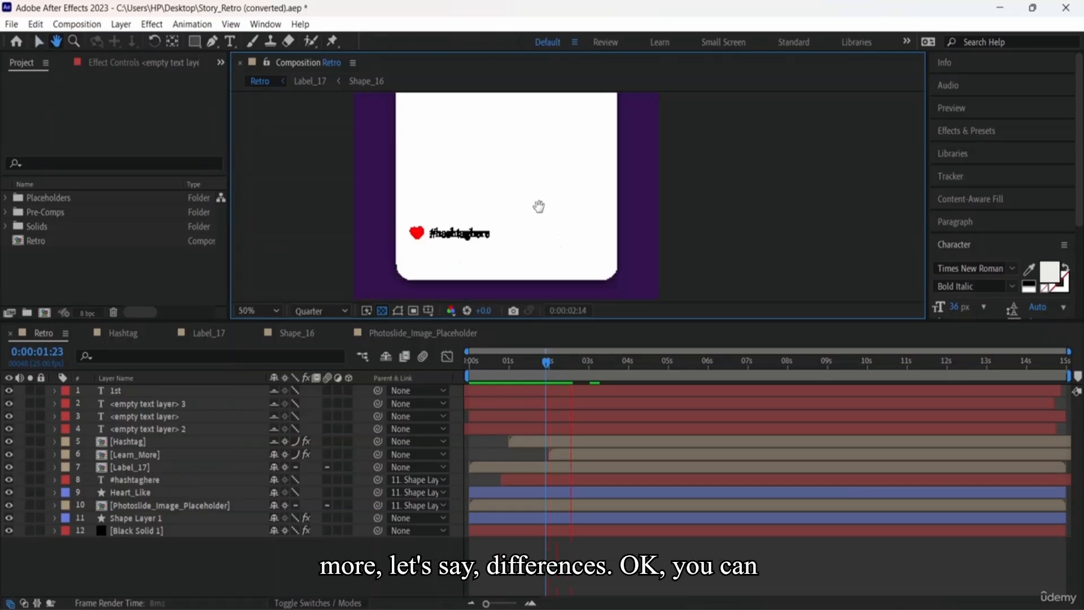
drag(539, 206, 525, 245)
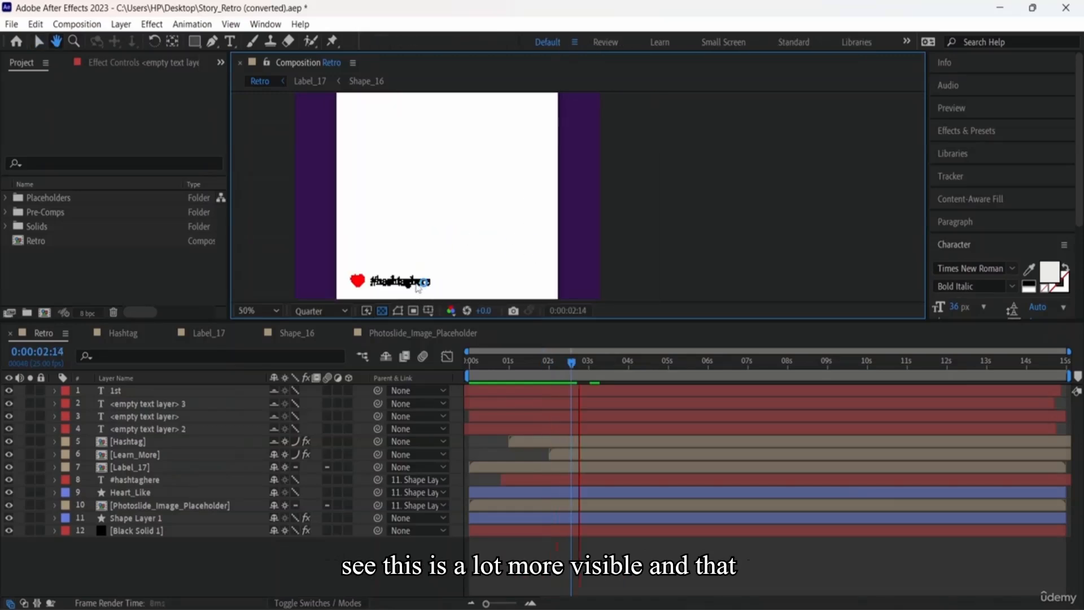
key(space)
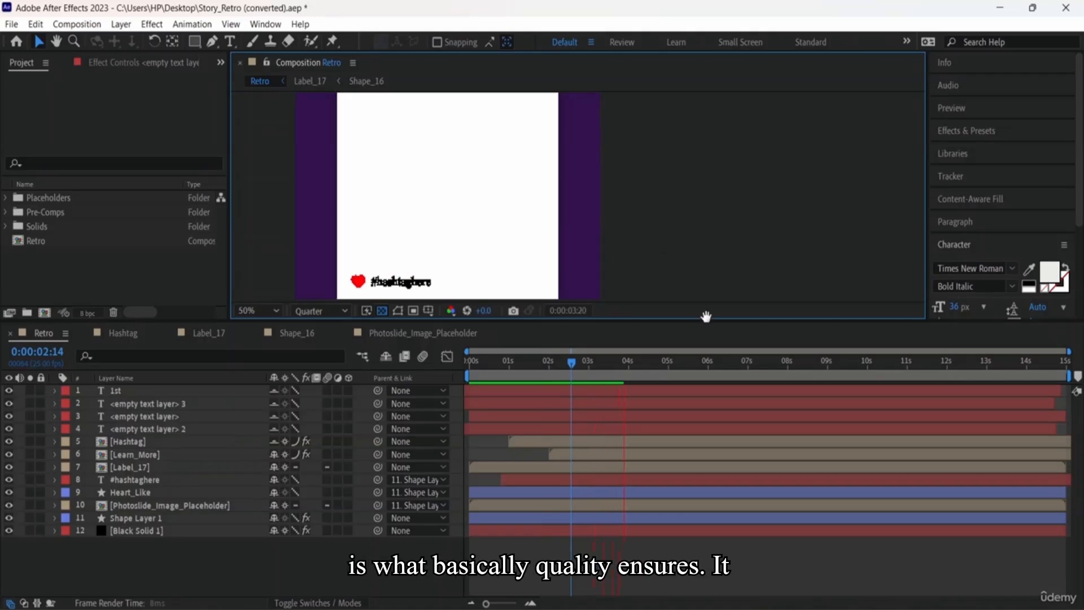
key(h)
drag(615, 251, 717, 374)
key(v)
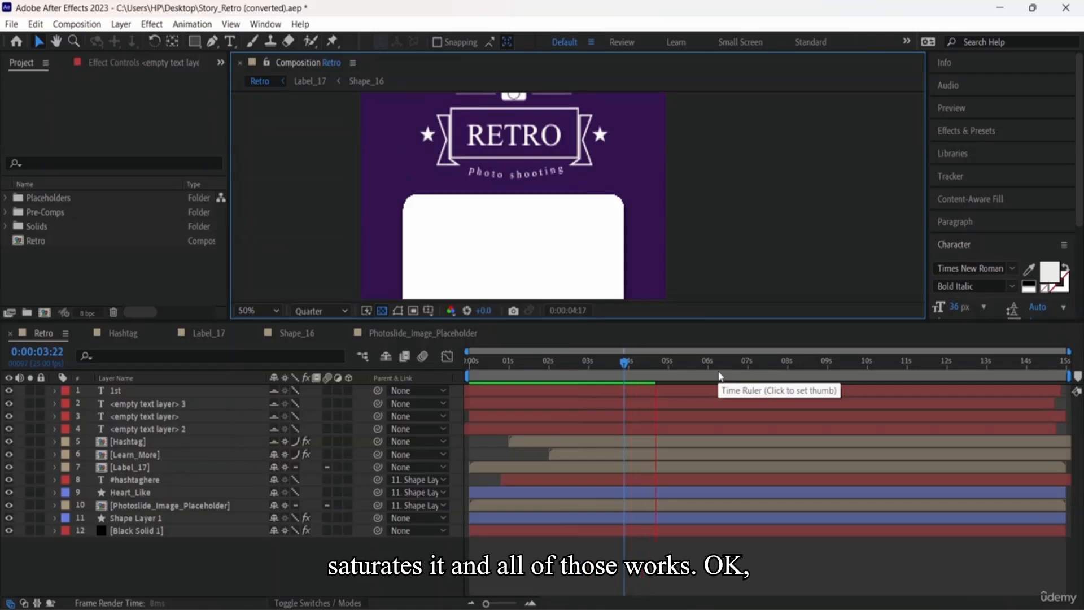
Step: Set every layer from 1st through Black Solid 1 to Best render quality
click(296, 390)
click(296, 403)
click(295, 416)
click(295, 428)
click(295, 442)
click(295, 454)
click(296, 454)
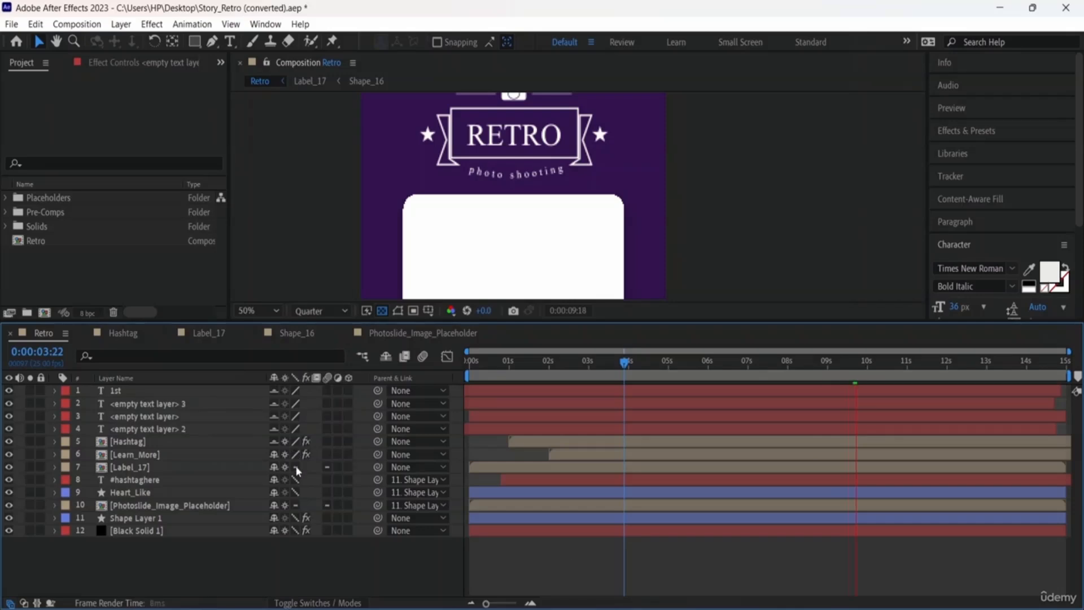
click(295, 479)
click(295, 492)
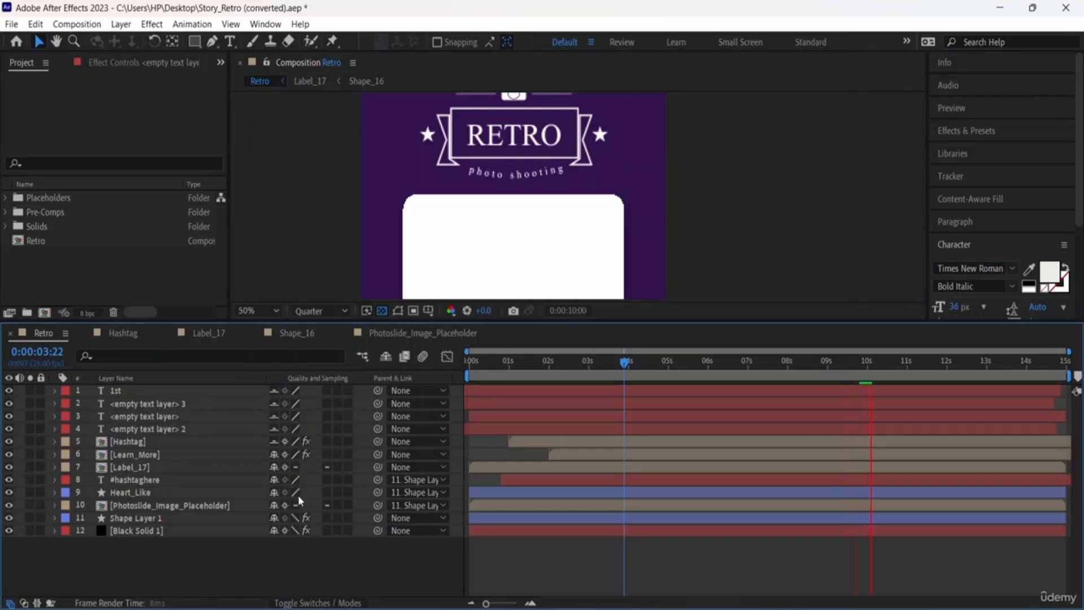
click(295, 517)
click(296, 530)
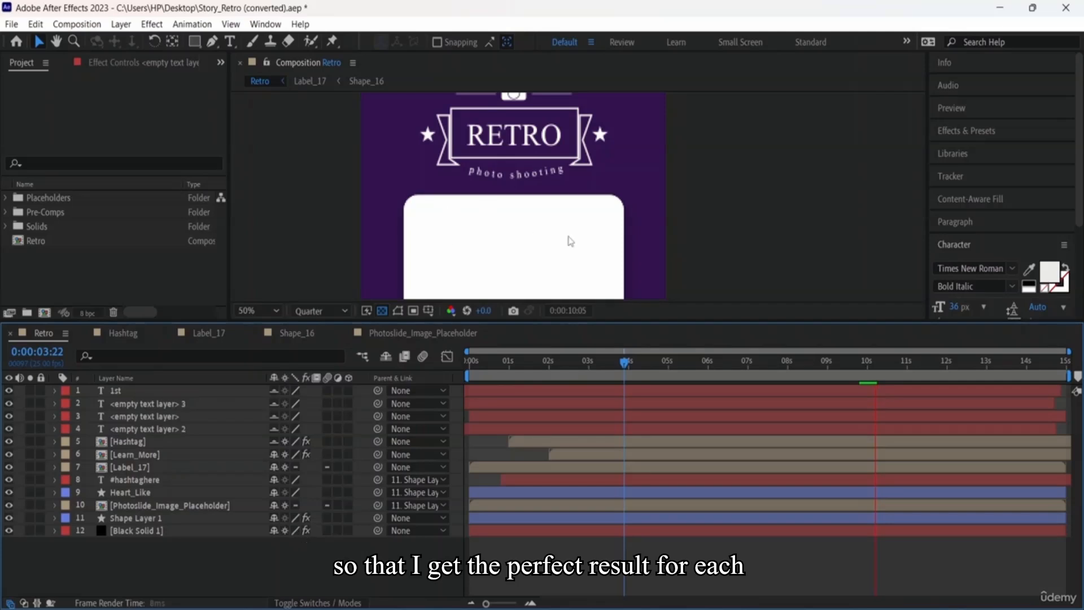
Step: Reframe the composition viewer and zoom it to 25%
drag(590, 253, 570, 163)
key(comma)
key(comma)
key(comma)
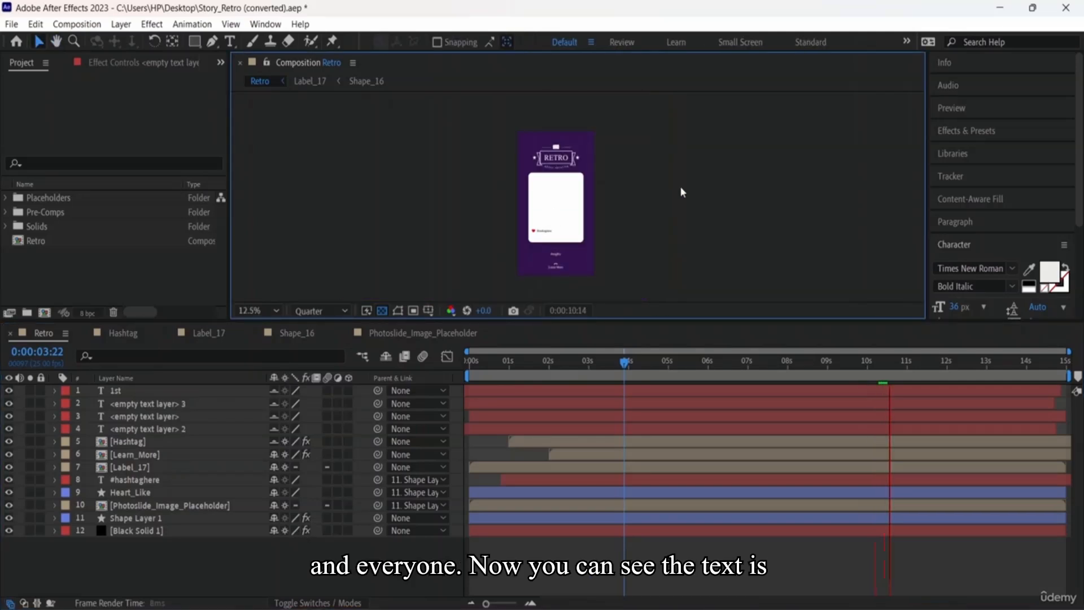
drag(650, 191, 576, 197)
key(period)
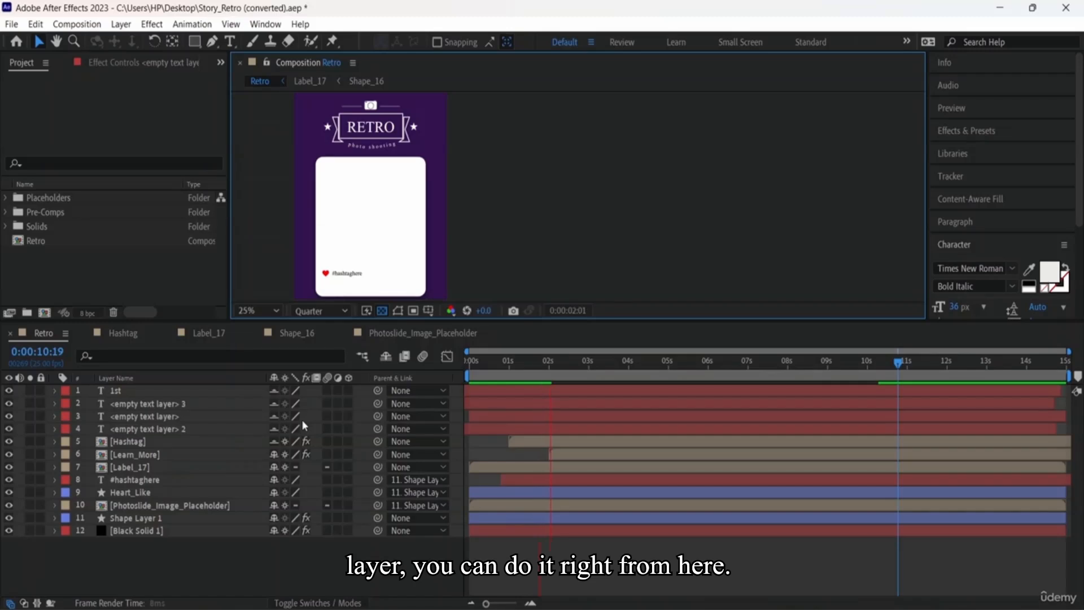
right_click(162, 421)
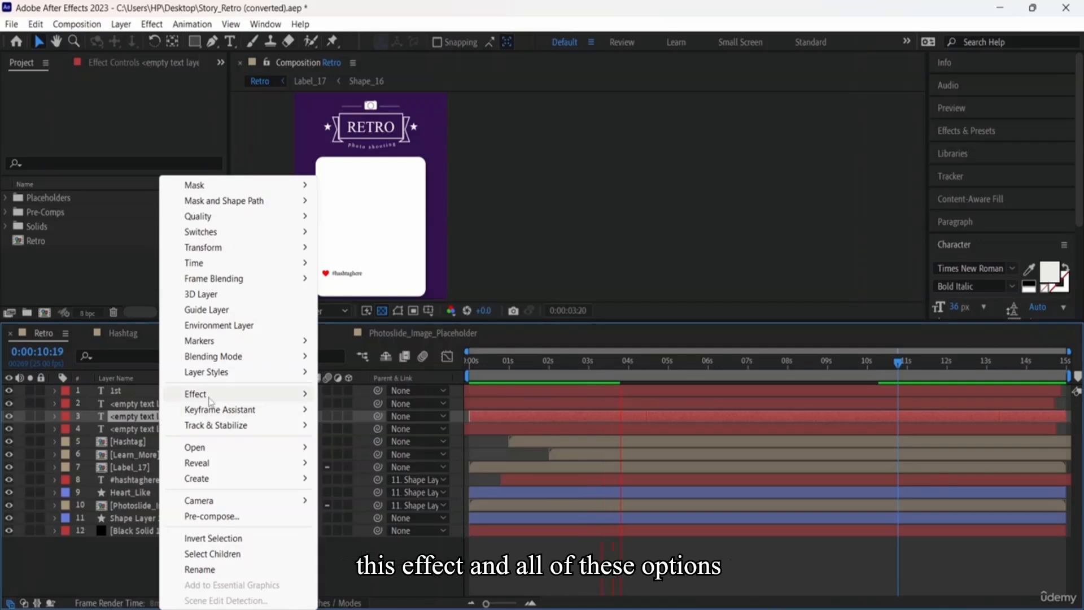
mouse_move(198, 394)
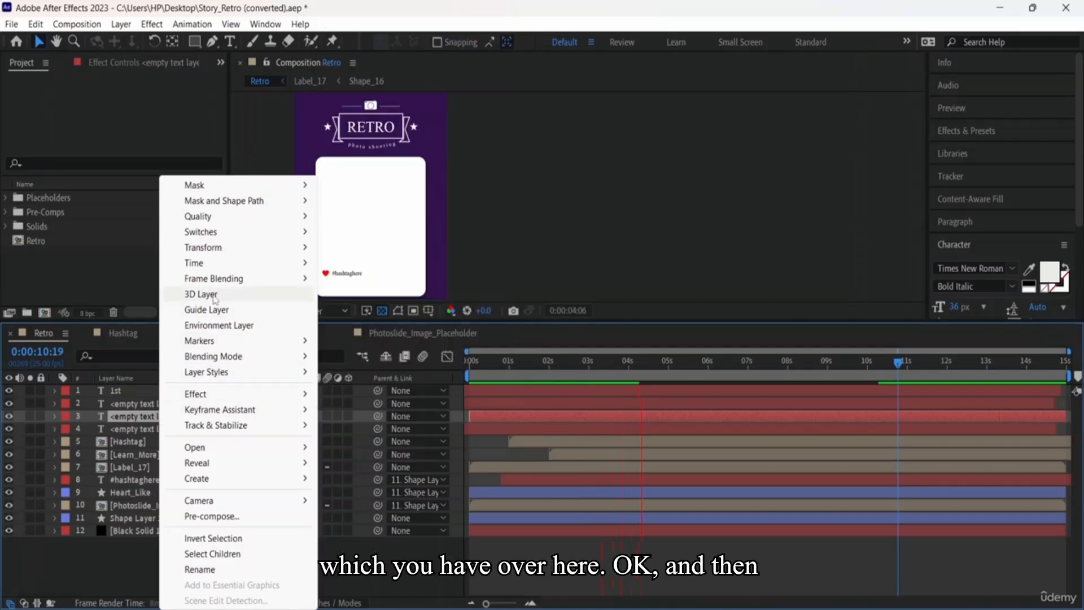
mouse_move(223, 237)
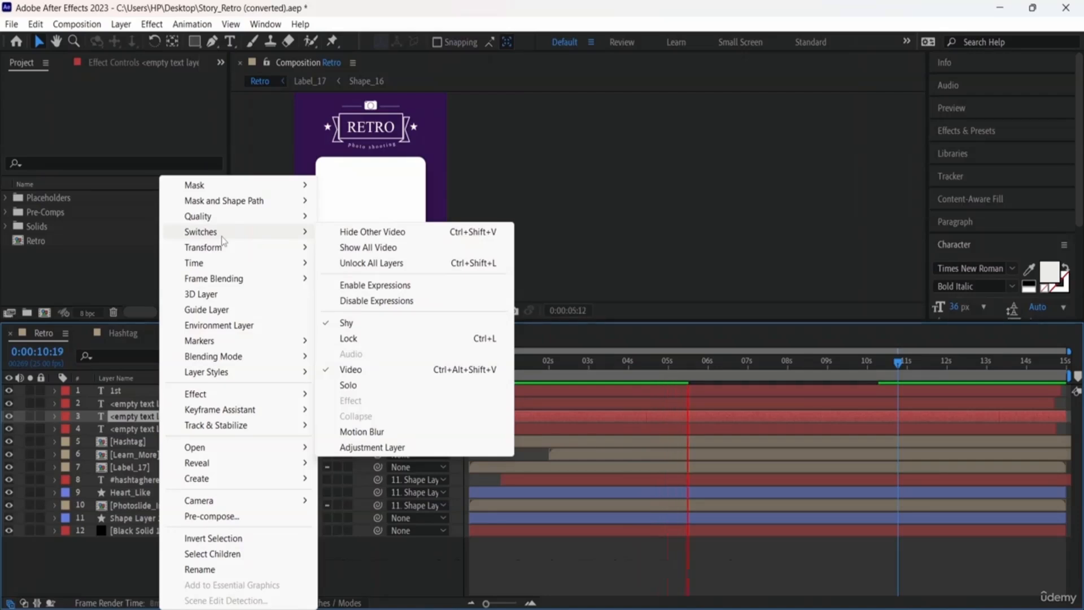
click(350, 480)
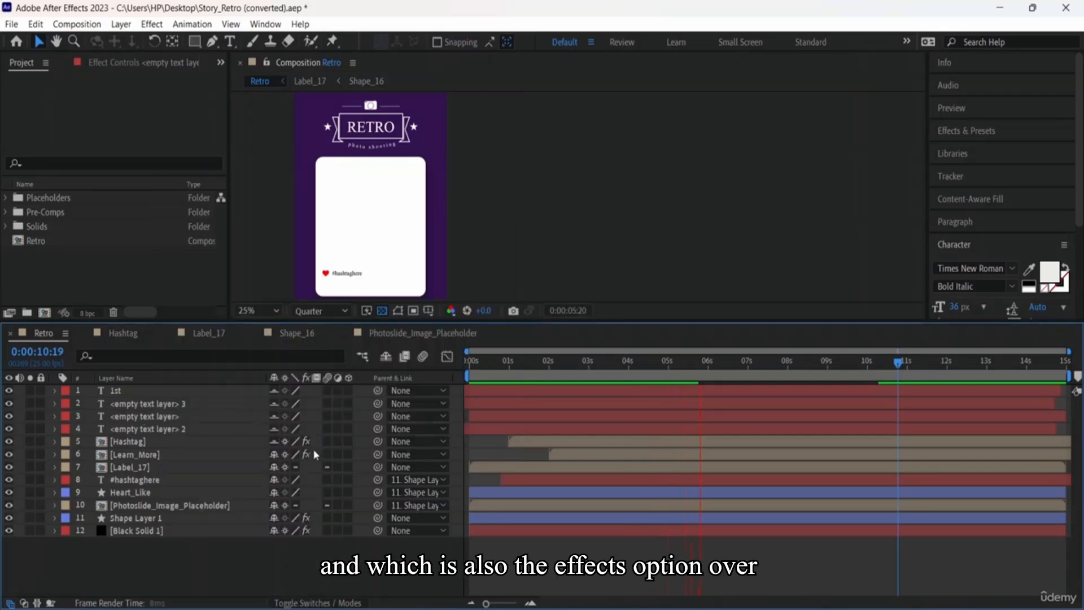
click(135, 442)
key(space)
drag(545, 188, 568, 164)
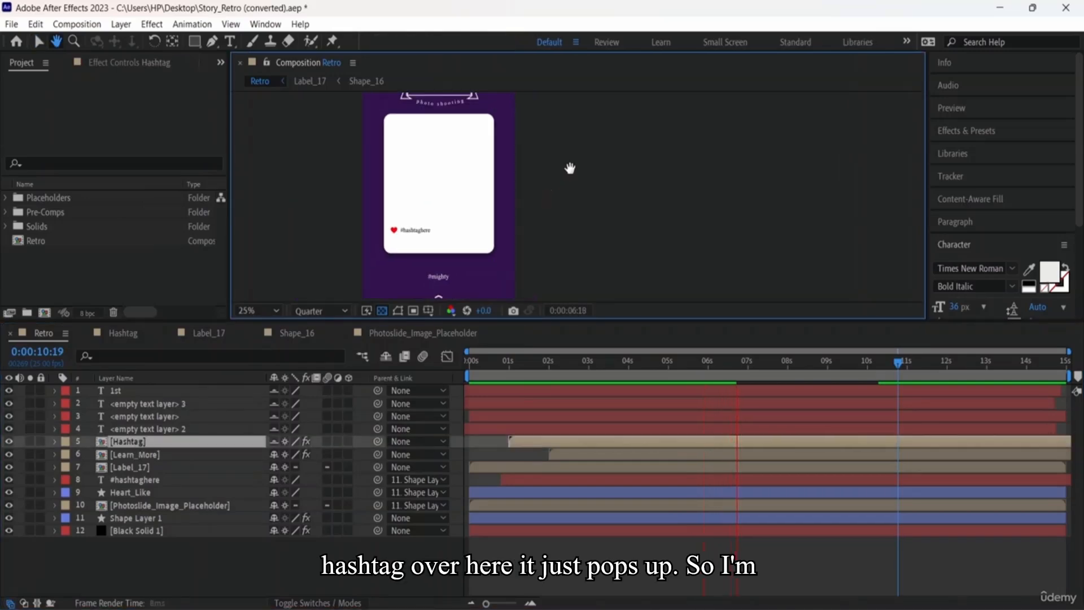
drag(395, 160, 525, 296)
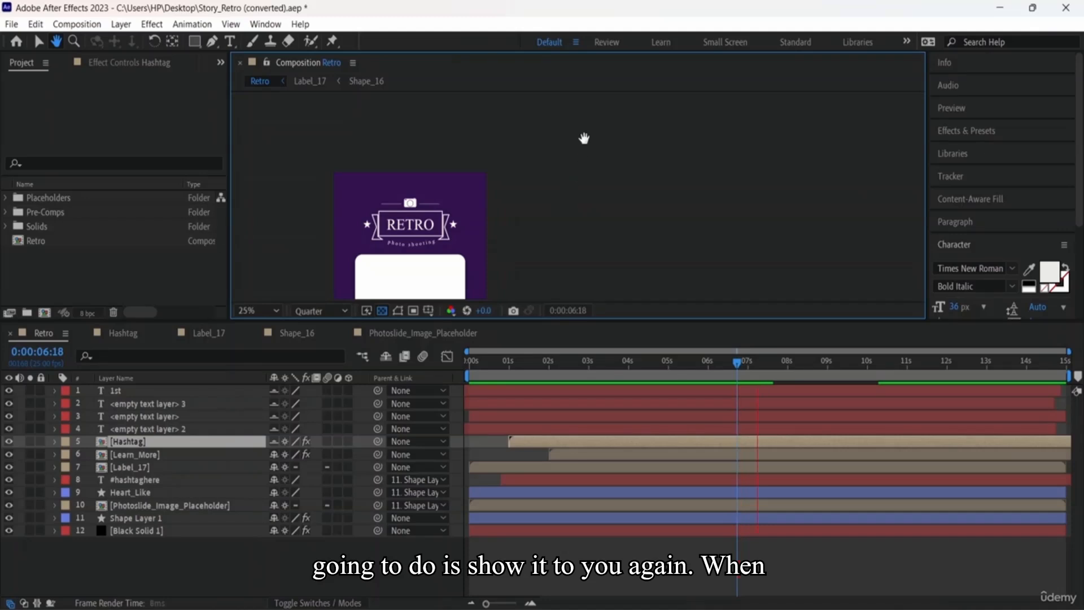
drag(554, 203, 638, 85)
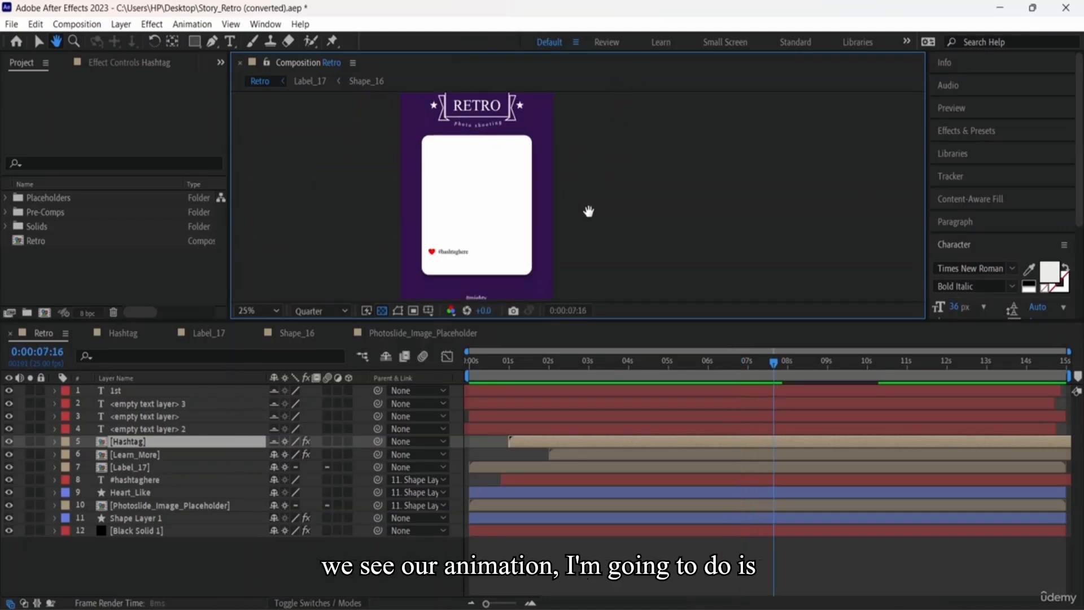
click(515, 366)
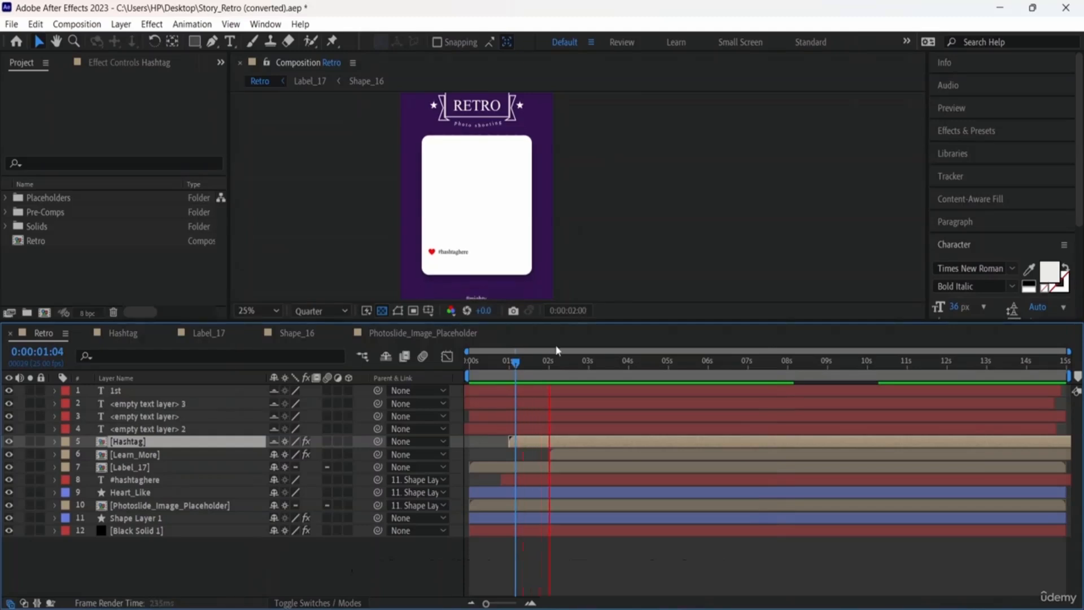
click(502, 362)
drag(473, 366, 462, 365)
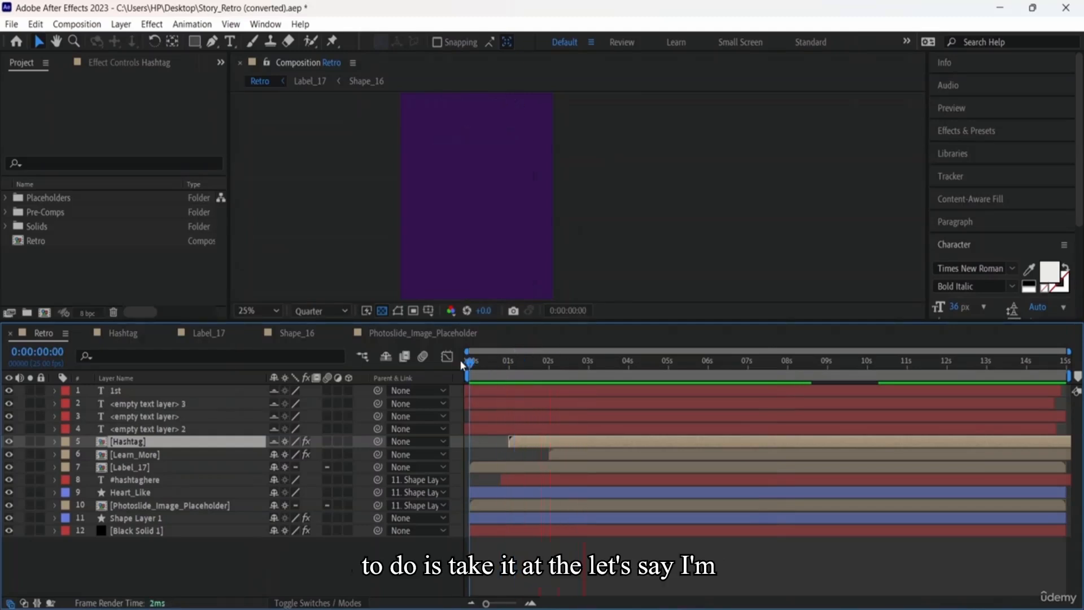
key(space)
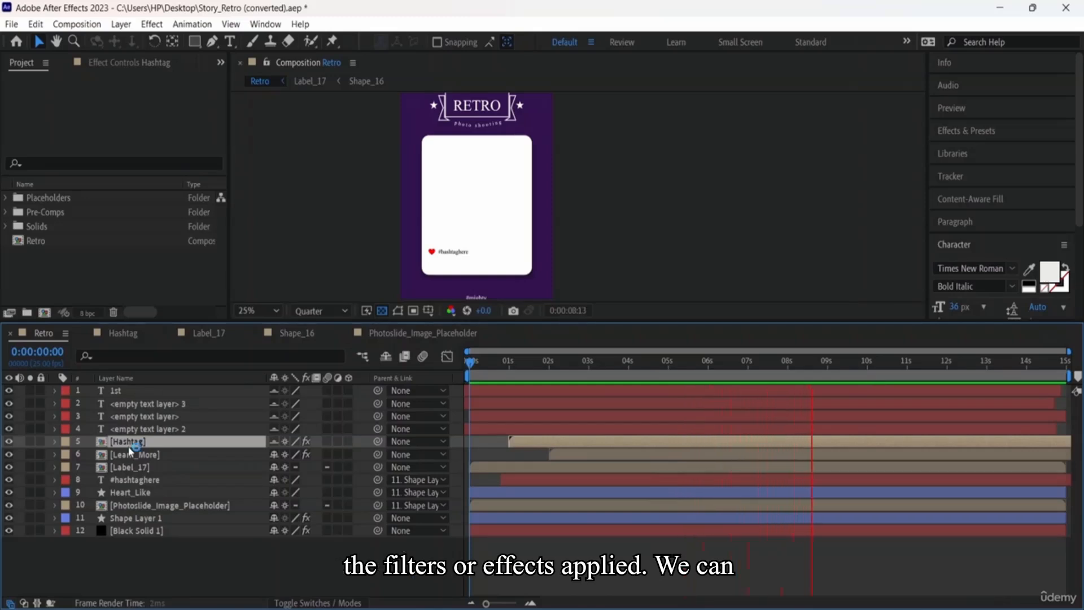
click(152, 455)
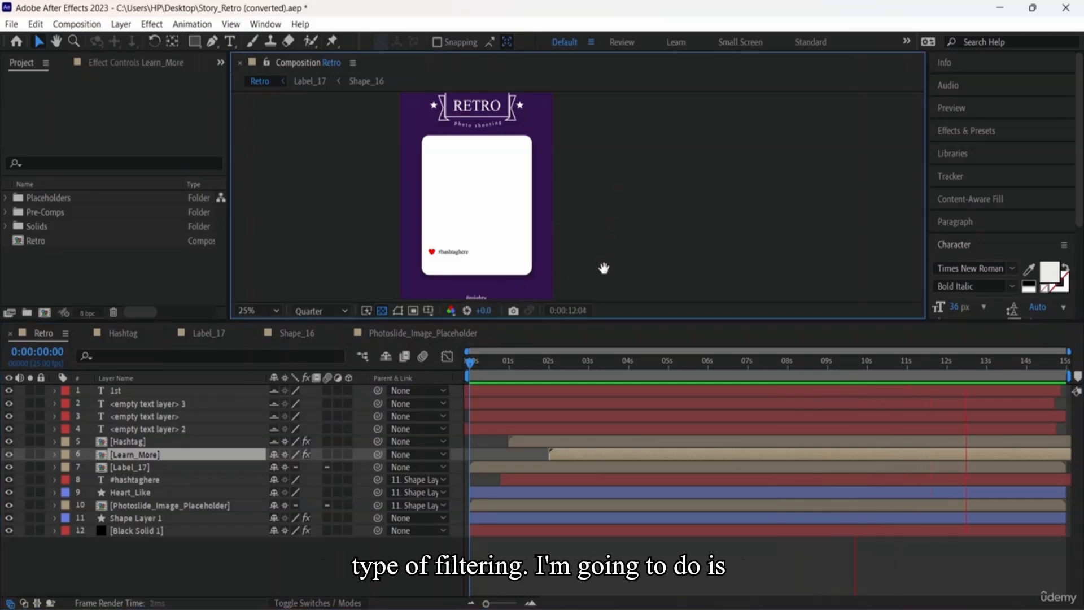
key(space)
drag(608, 251, 657, 123)
drag(478, 367, 466, 364)
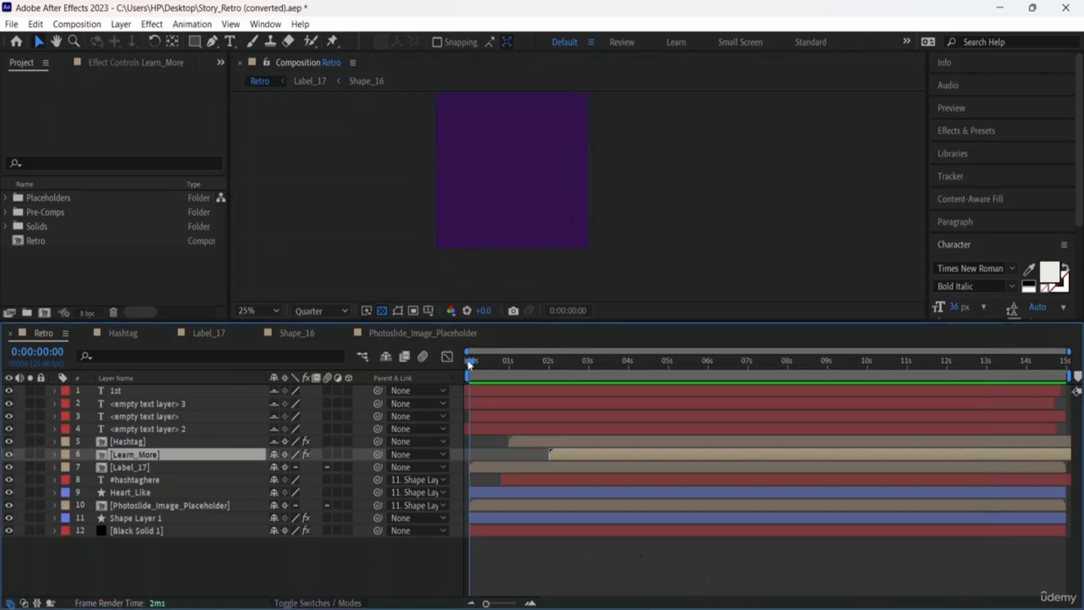
key(space)
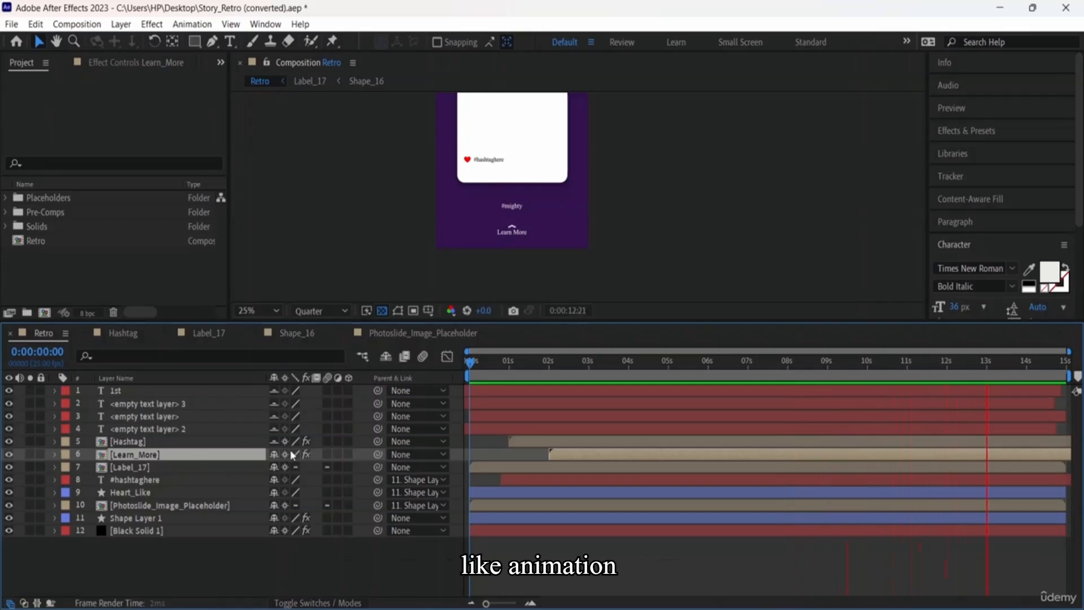
key(ctrl+shift+a)
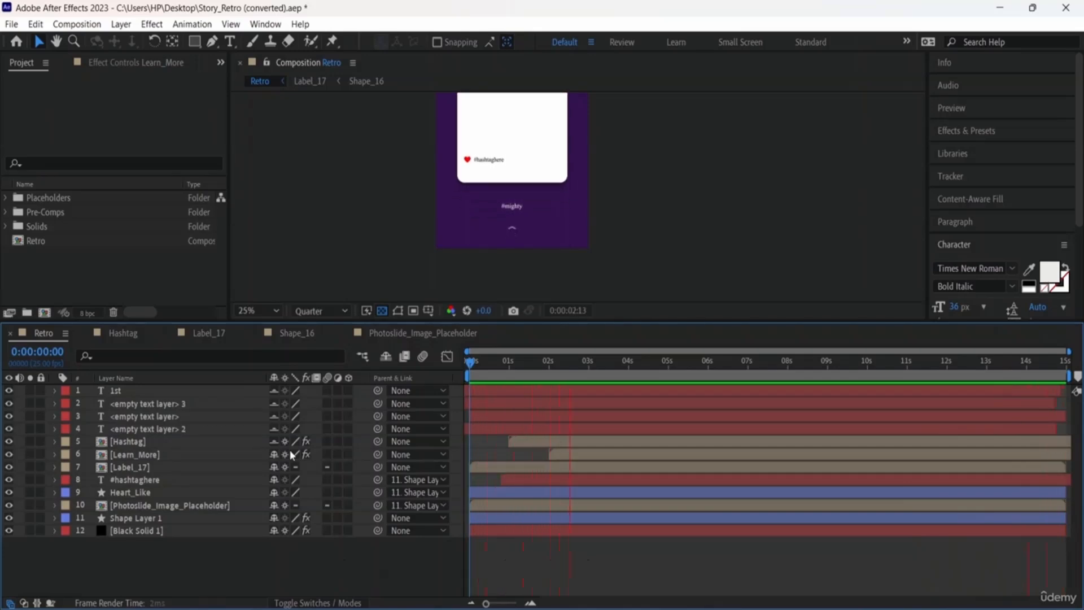
key(space)
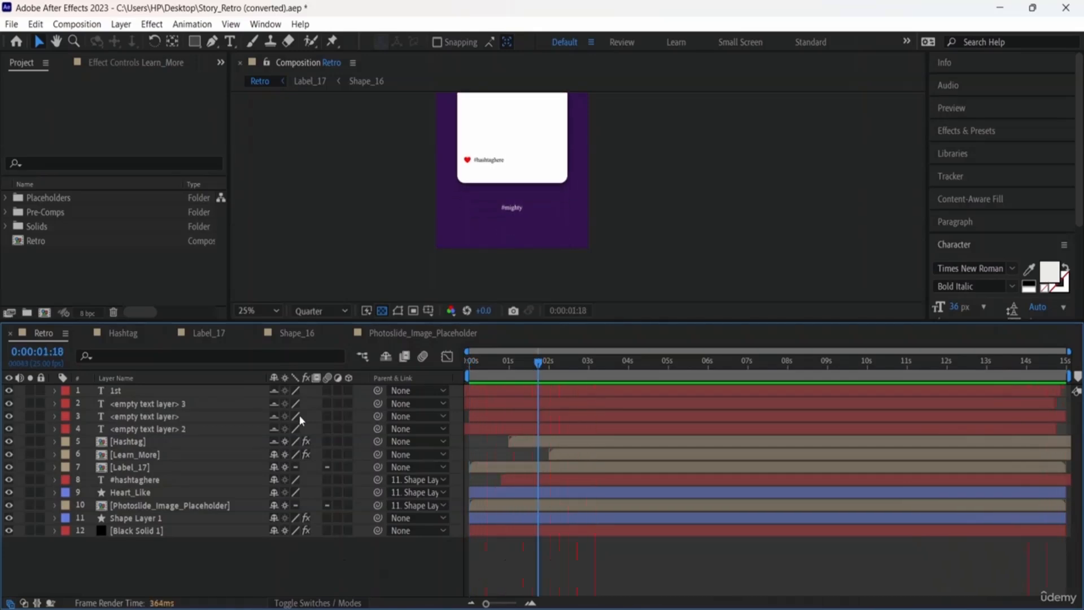
Step: Dismiss the 1st layer's Blending Mode submenu unchanged, then select Shape Layer 1
right_click(314, 389)
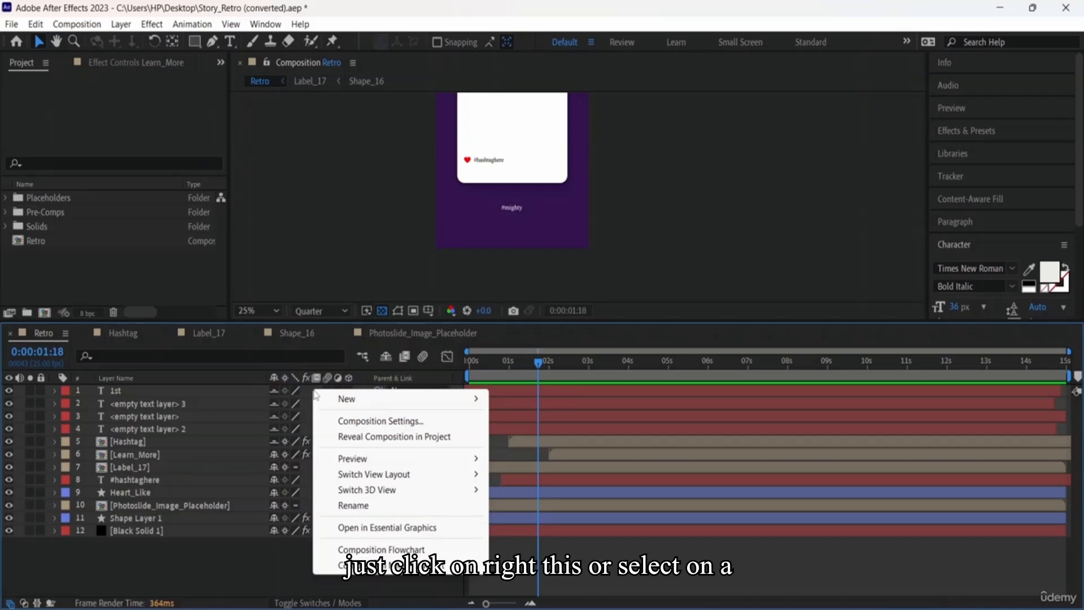
right_click(113, 398)
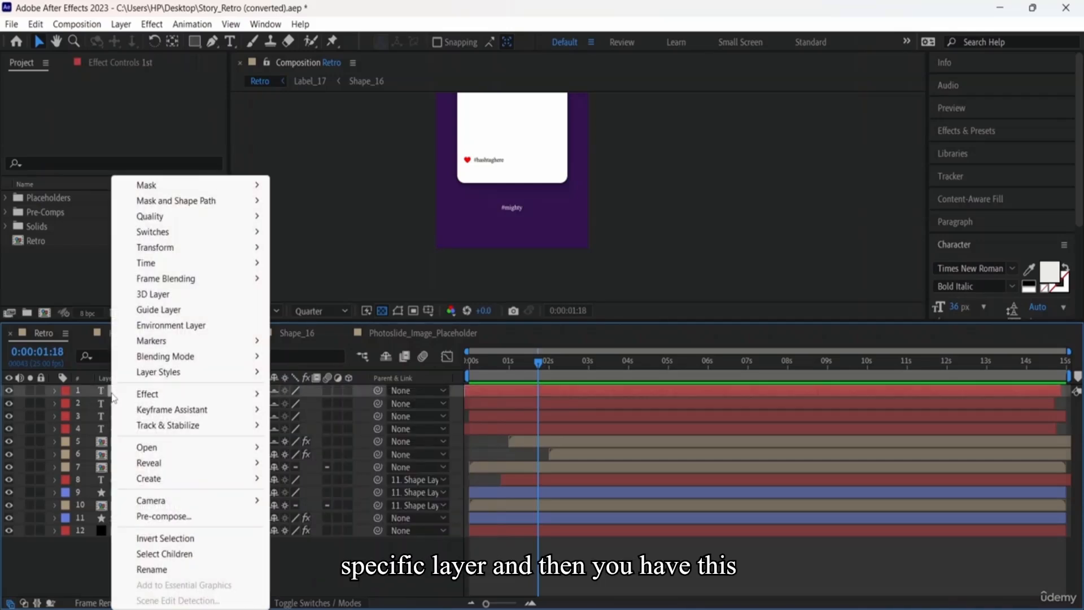
mouse_move(185, 363)
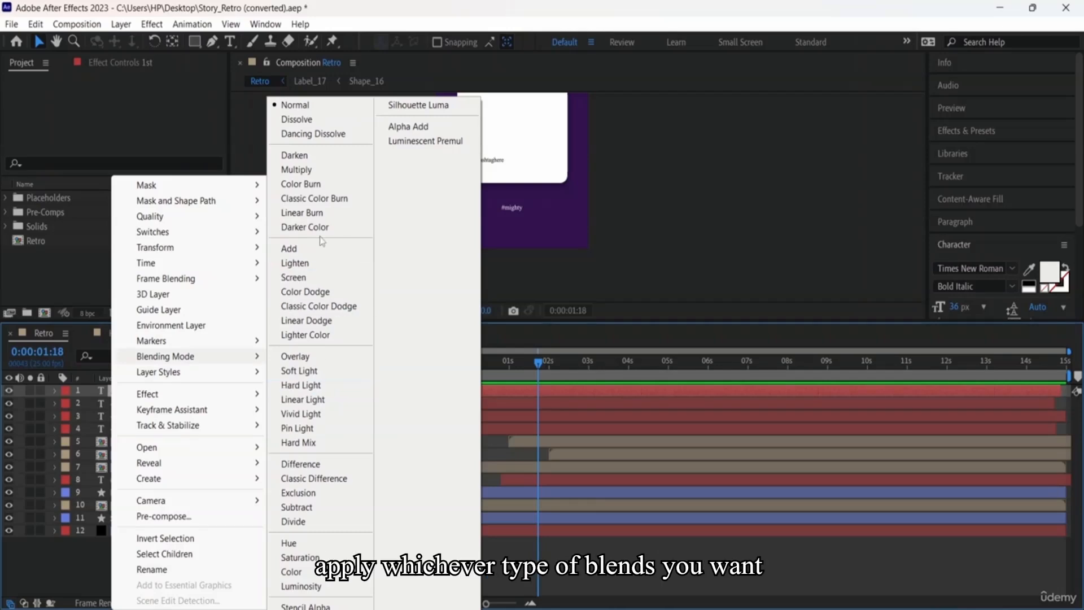
click(745, 249)
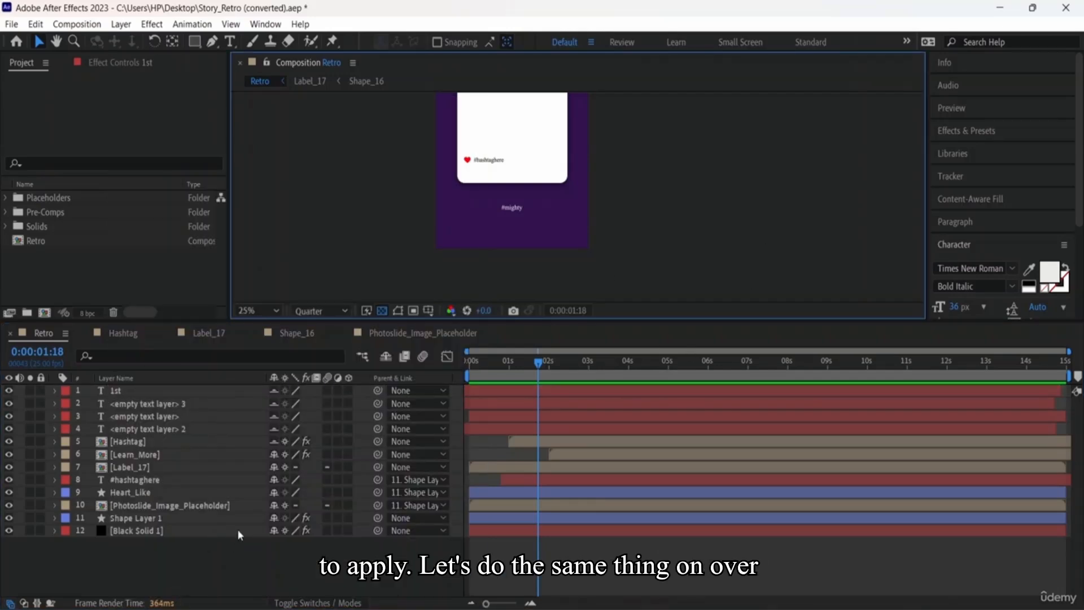
click(165, 519)
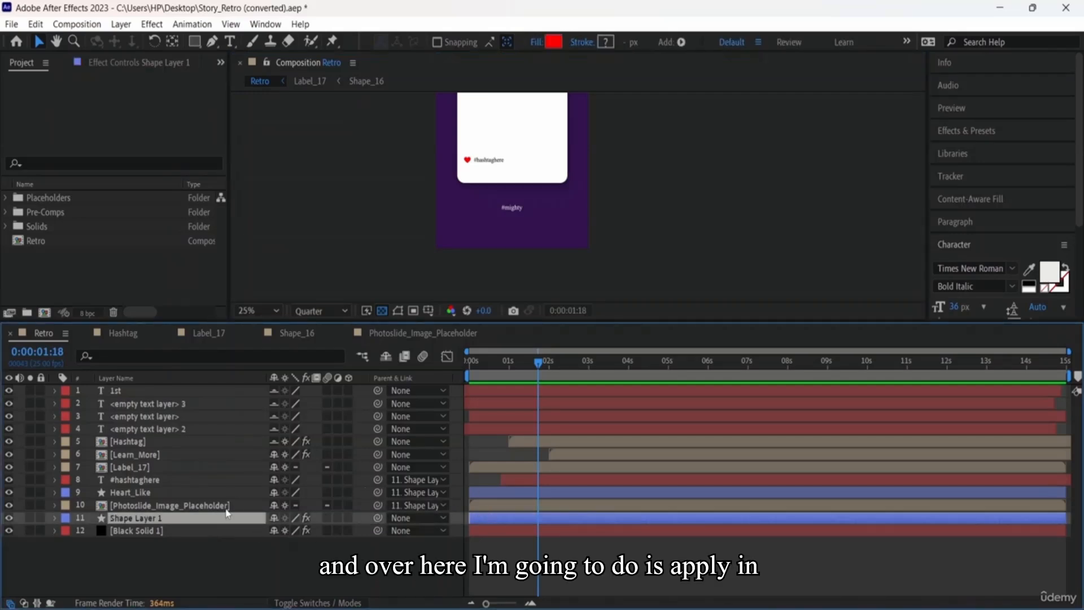
Step: Set Shape Layer 1's blending mode to Hue
right_click(167, 518)
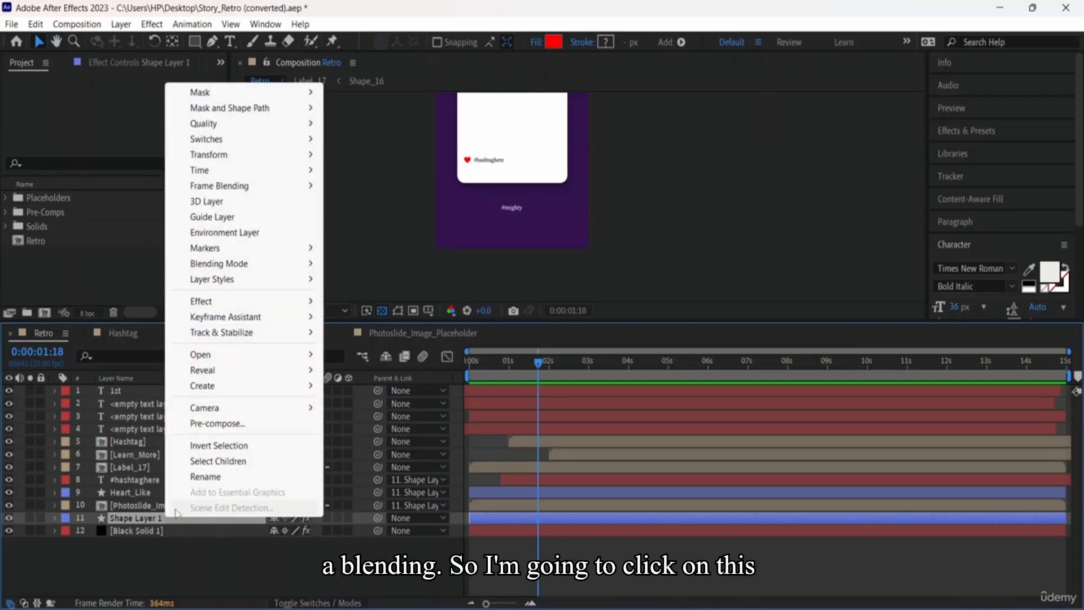
mouse_move(295, 269)
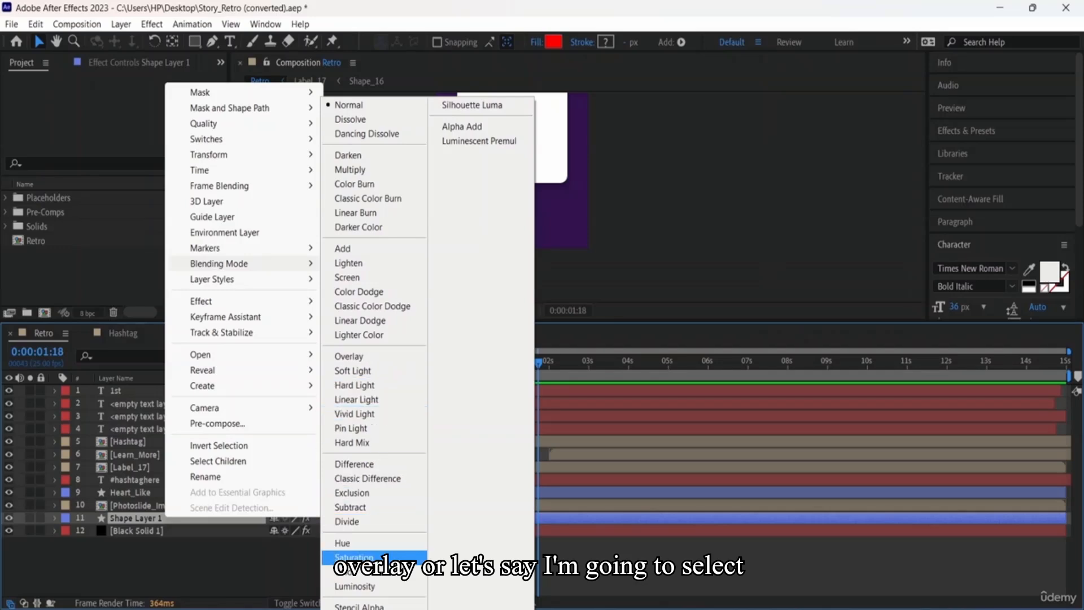
click(362, 545)
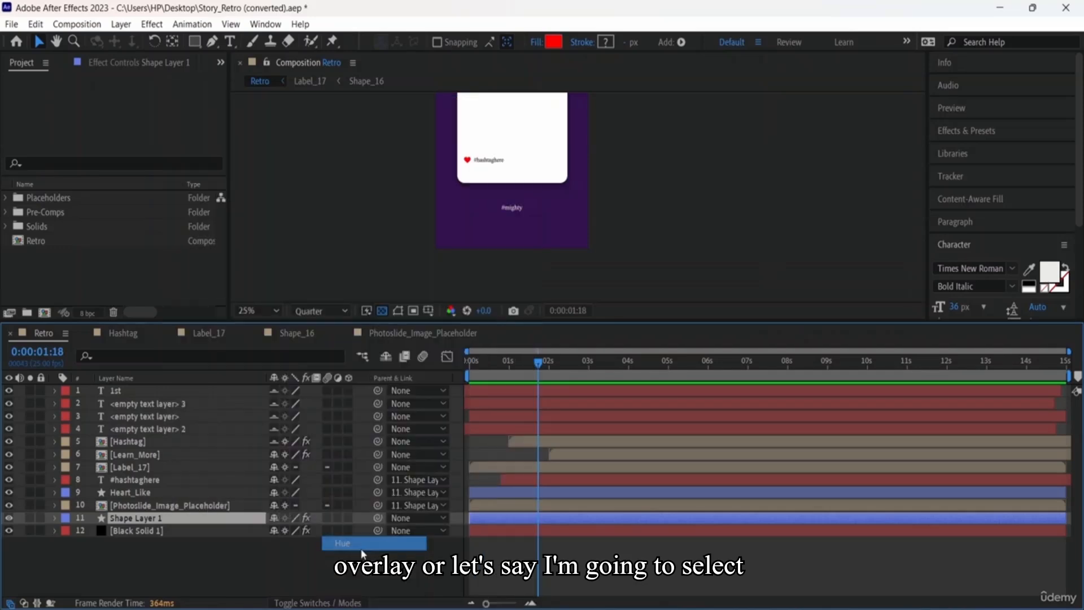
Step: Rewind the composition to 0:00:00:00 and play a preview
click(686, 203)
drag(535, 372, 453, 362)
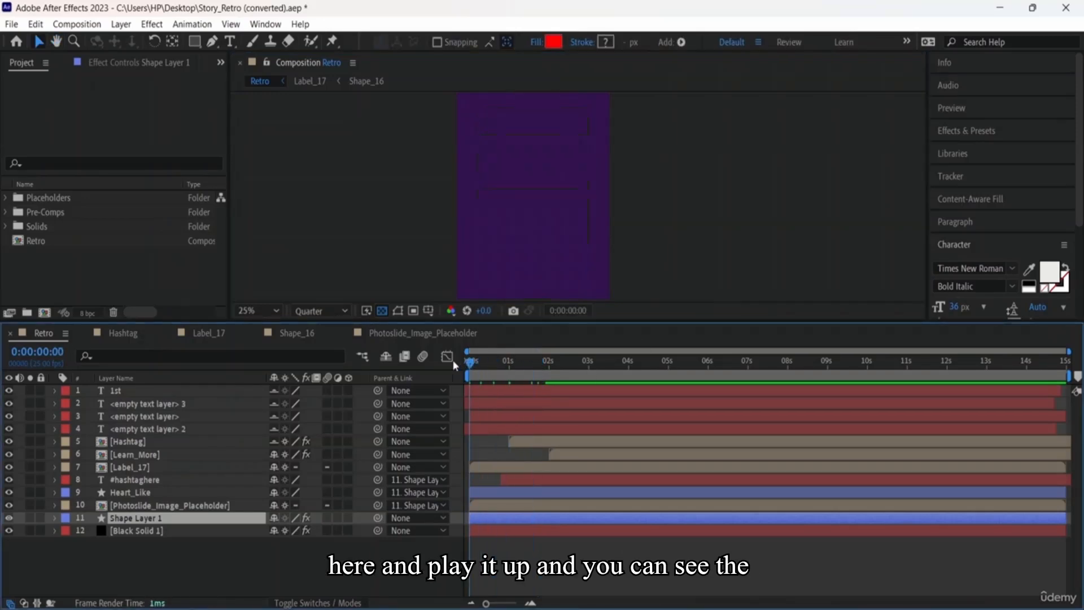
key(space)
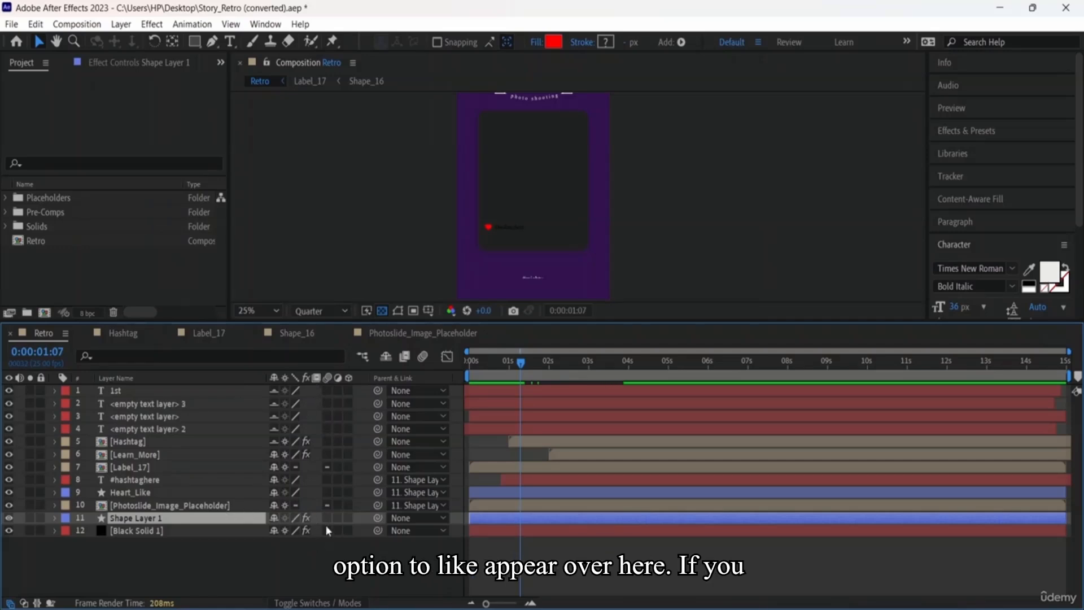
Step: Return Shape Layer 1 to Normal blending mode and deselect it
right_click(201, 518)
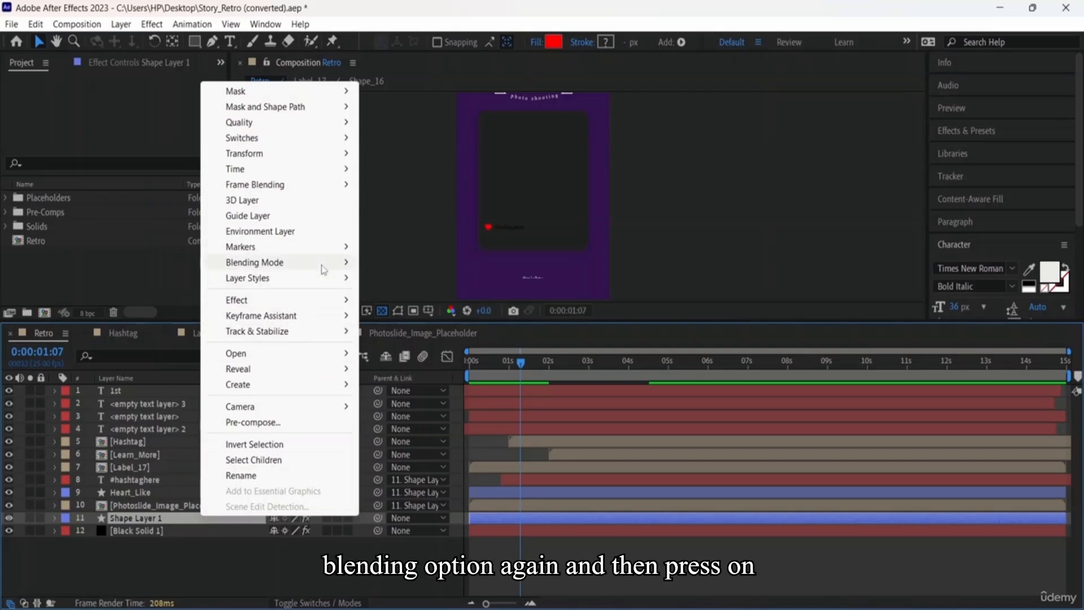
mouse_move(283, 262)
click(445, 106)
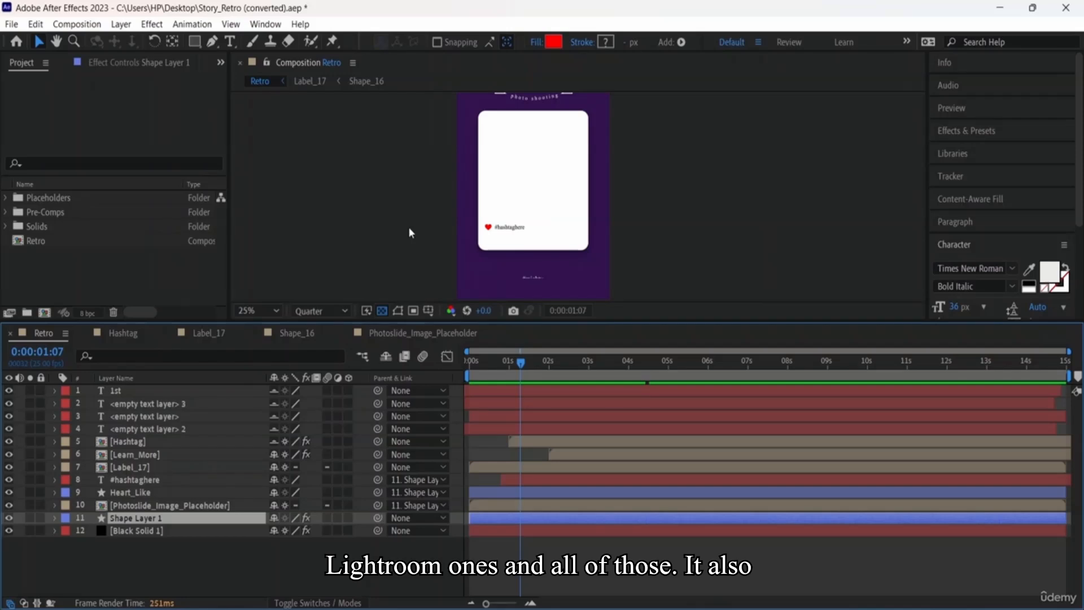
click(408, 226)
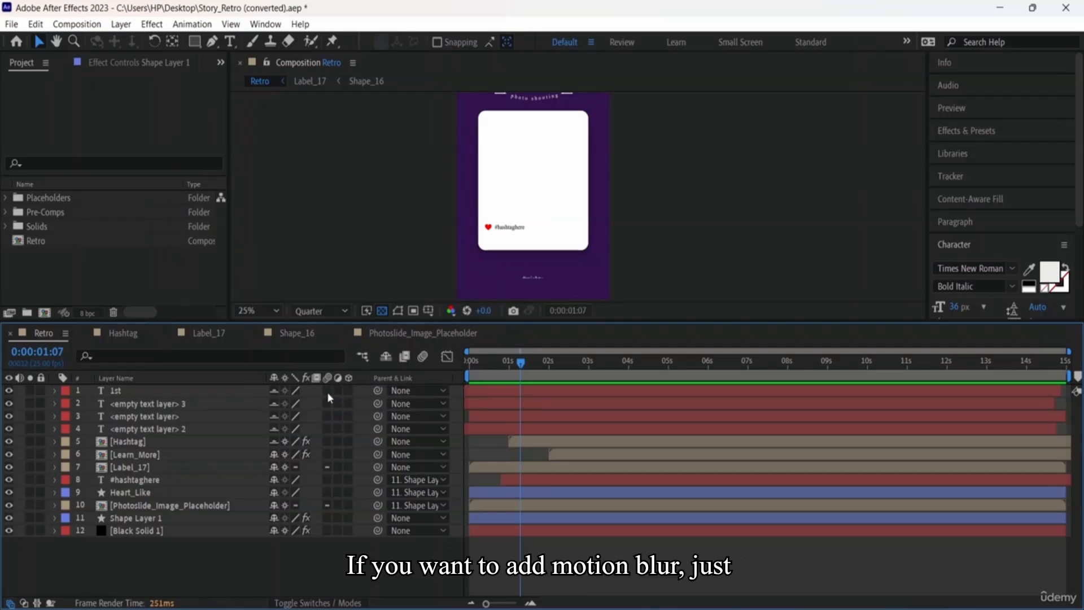
Step: Turn motion blur on for Shape Layer 1, leaving the 1st layer off
click(330, 392)
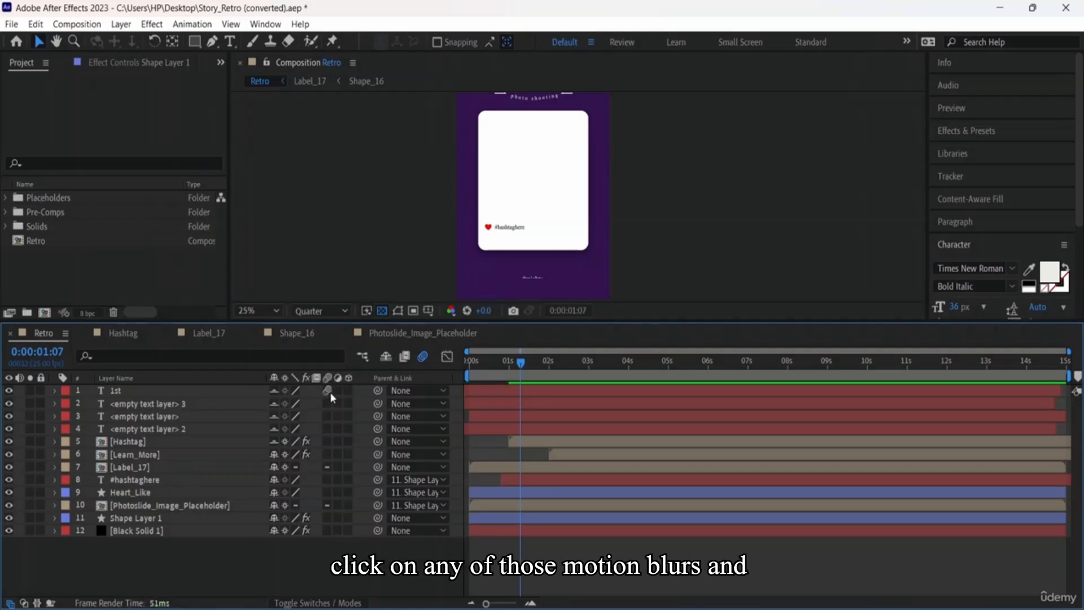
click(328, 391)
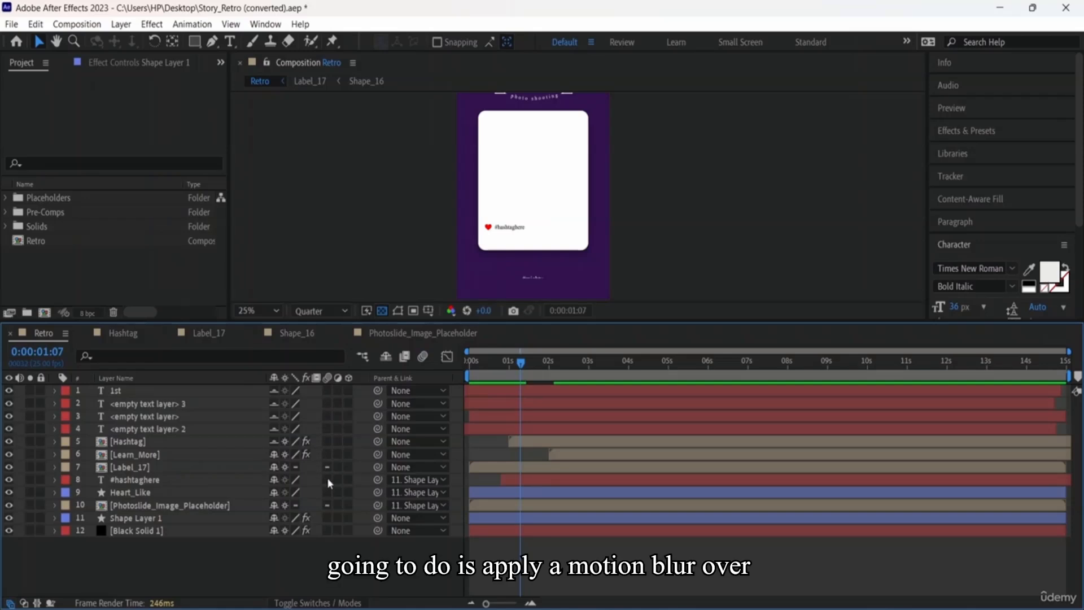
click(327, 518)
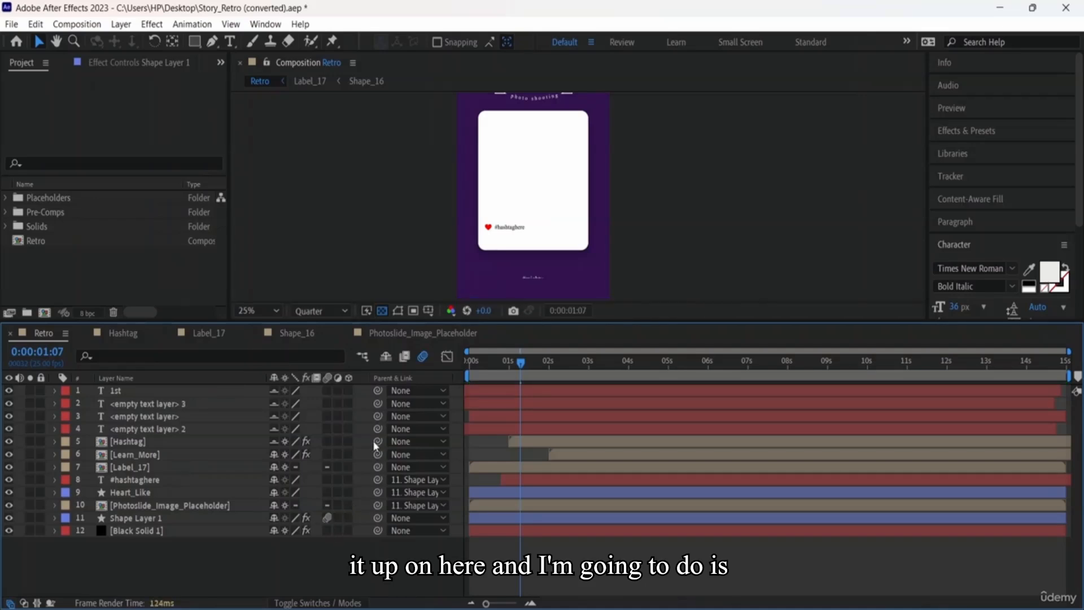
Step: Preview the animation from the start, then stop playback
key(space)
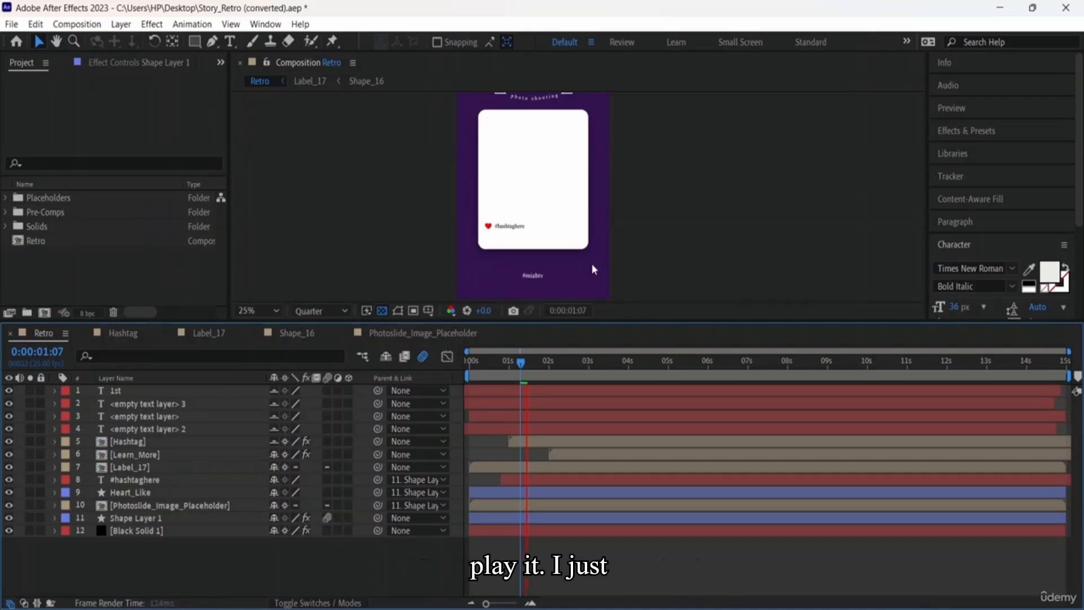
drag(482, 366, 469, 366)
key(space)
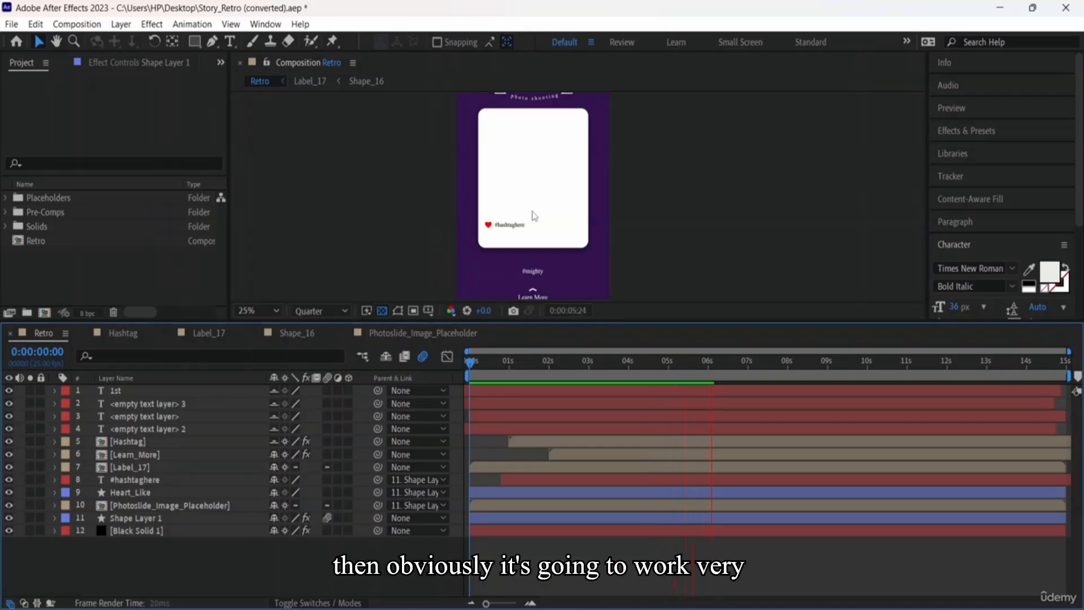
click(326, 518)
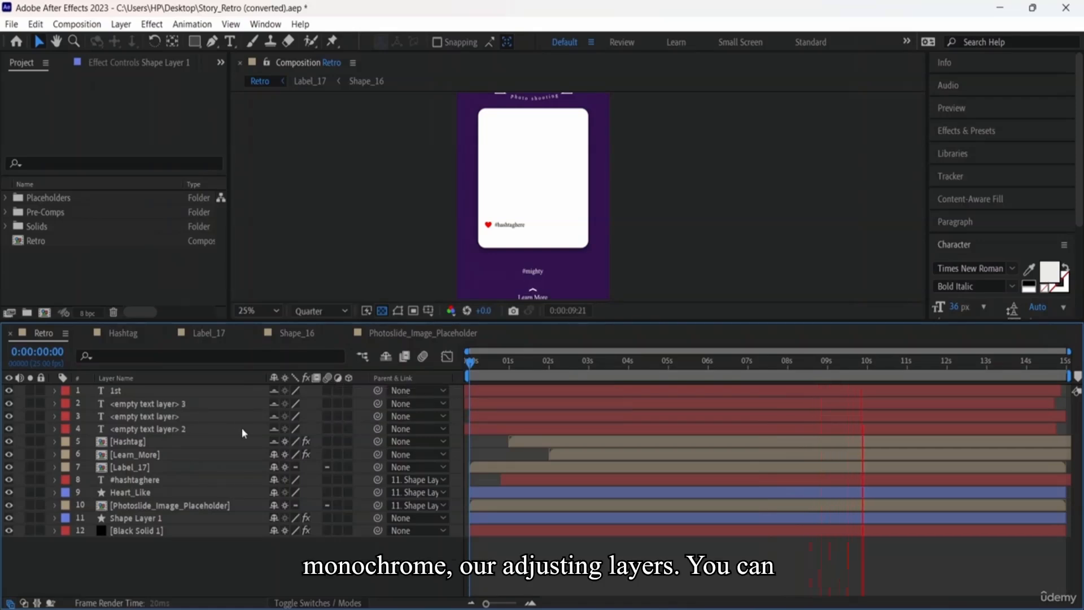
Step: Make Shape Layer 1 an adjustment layer and preview from about 4 seconds
click(338, 518)
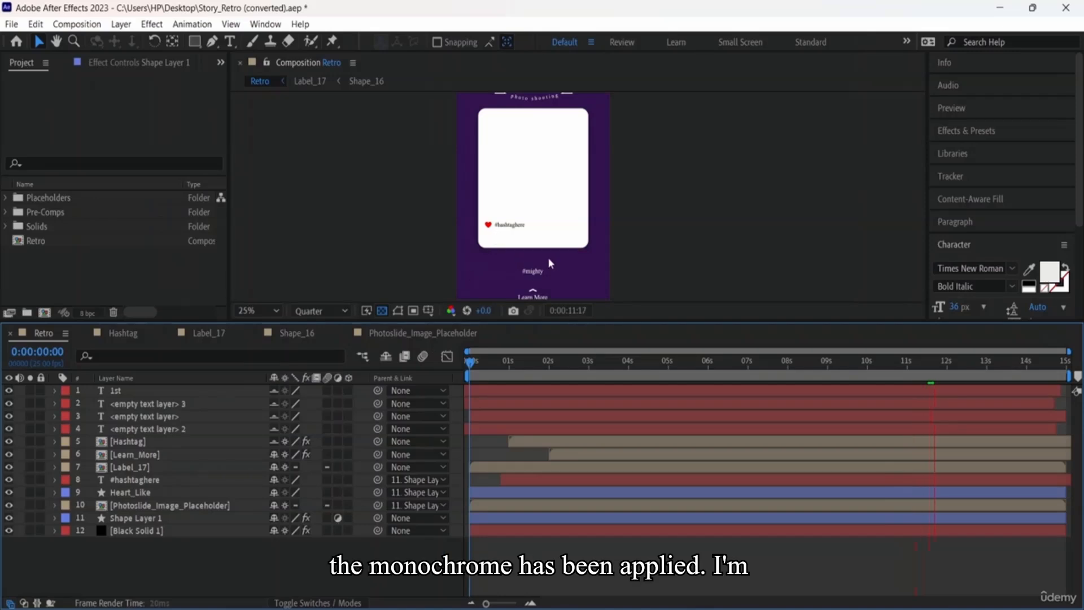
key(space)
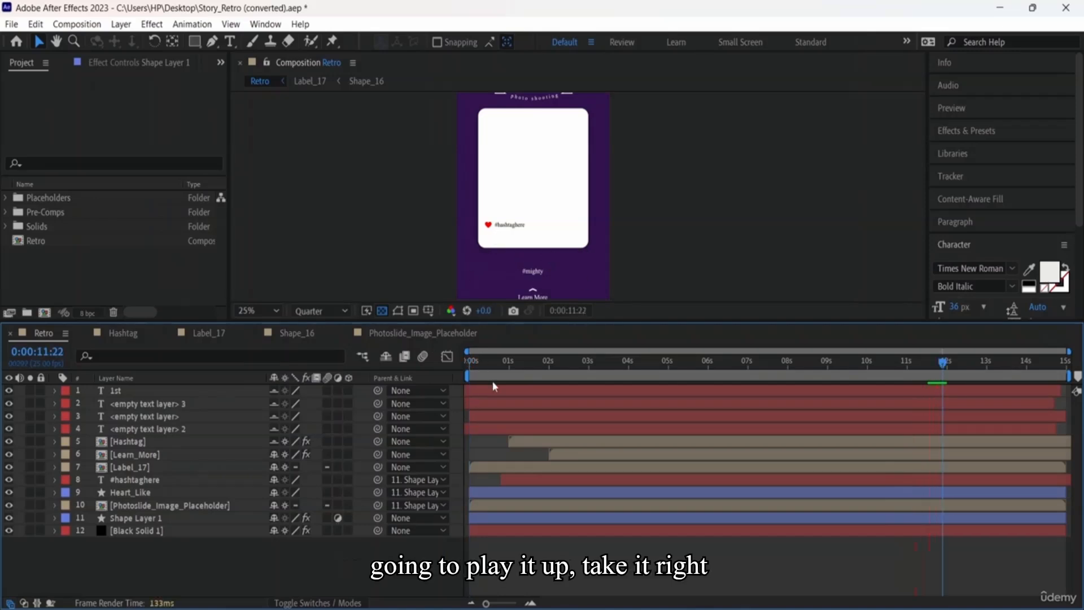
drag(943, 363, 459, 360)
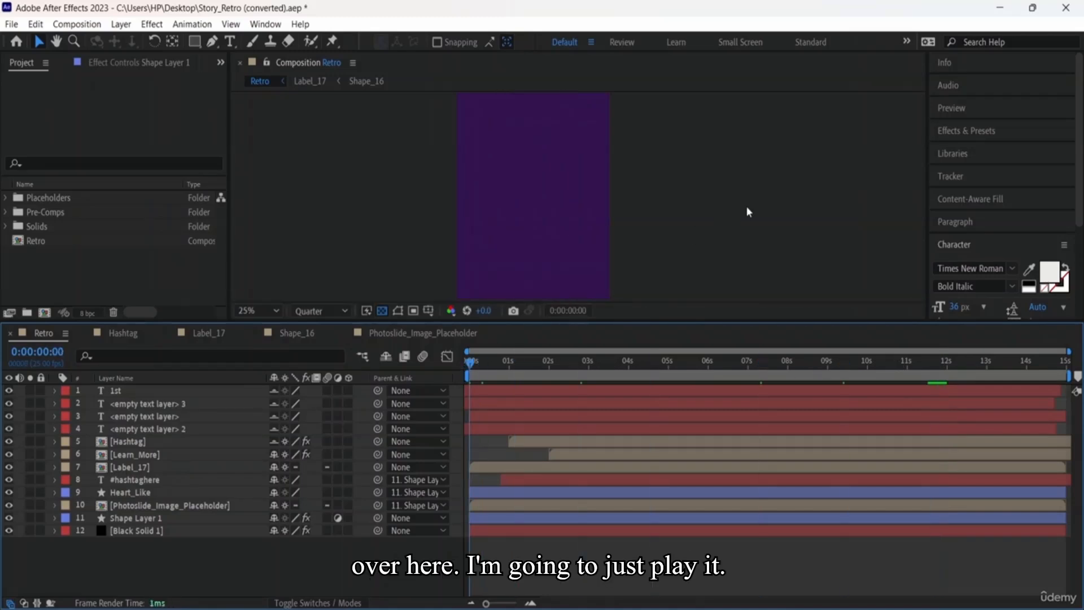
key(space)
scroll(708, 170, down, 2)
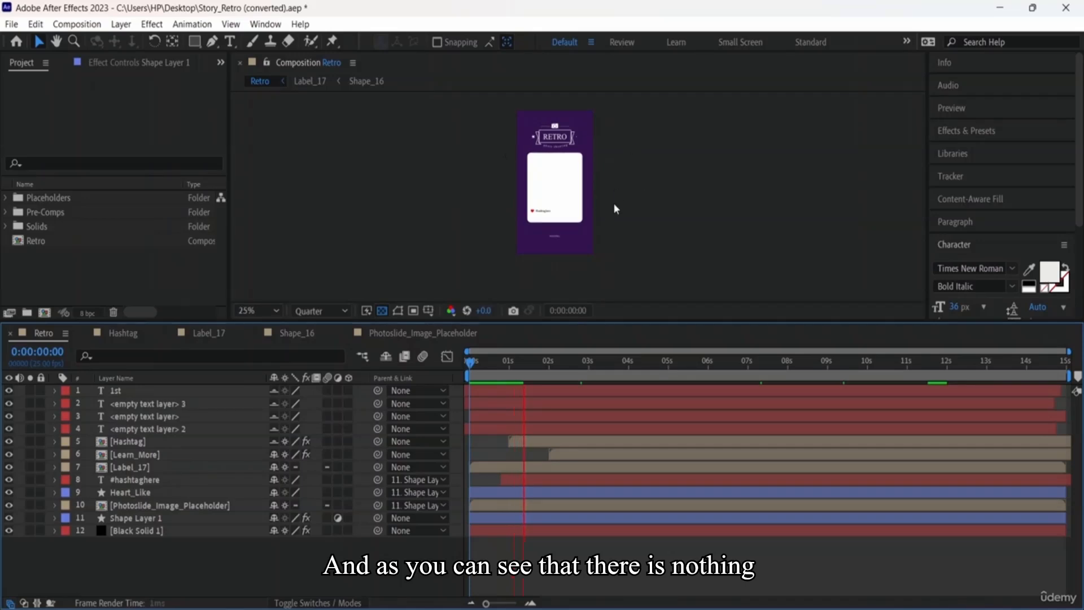
scroll(615, 208, up, 2)
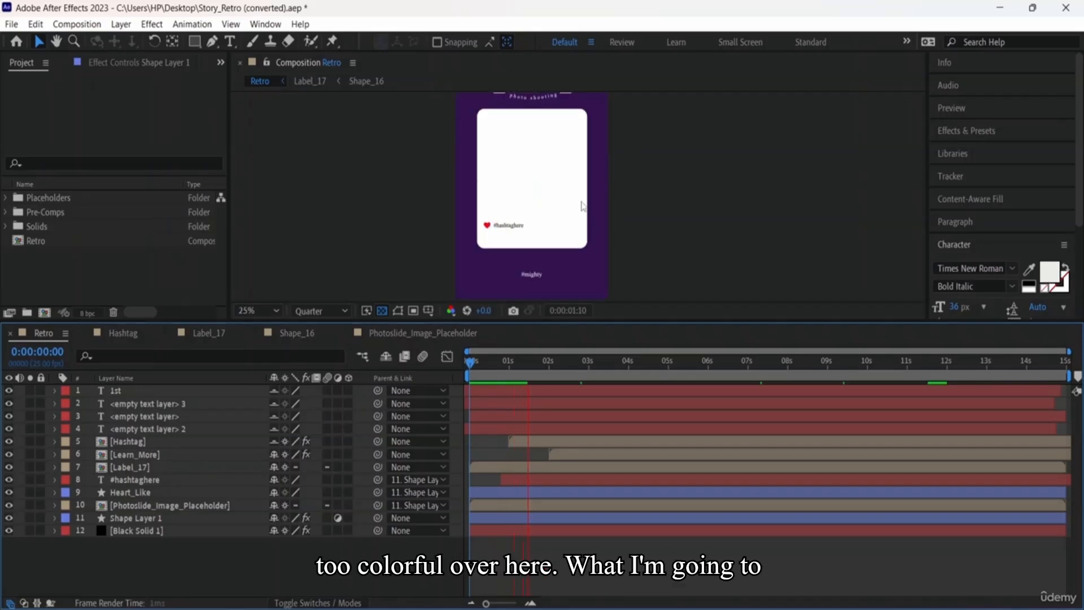
Step: Make the remaining layers adjustment layers, keep Black Solid 1 normal, and preview
click(339, 504)
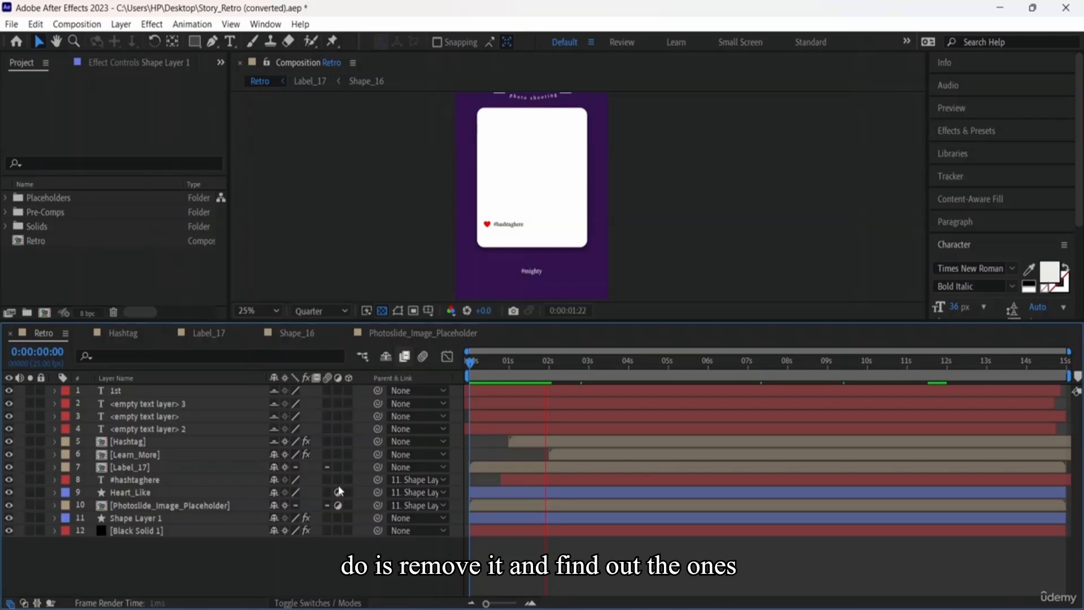
drag(339, 462, 339, 435)
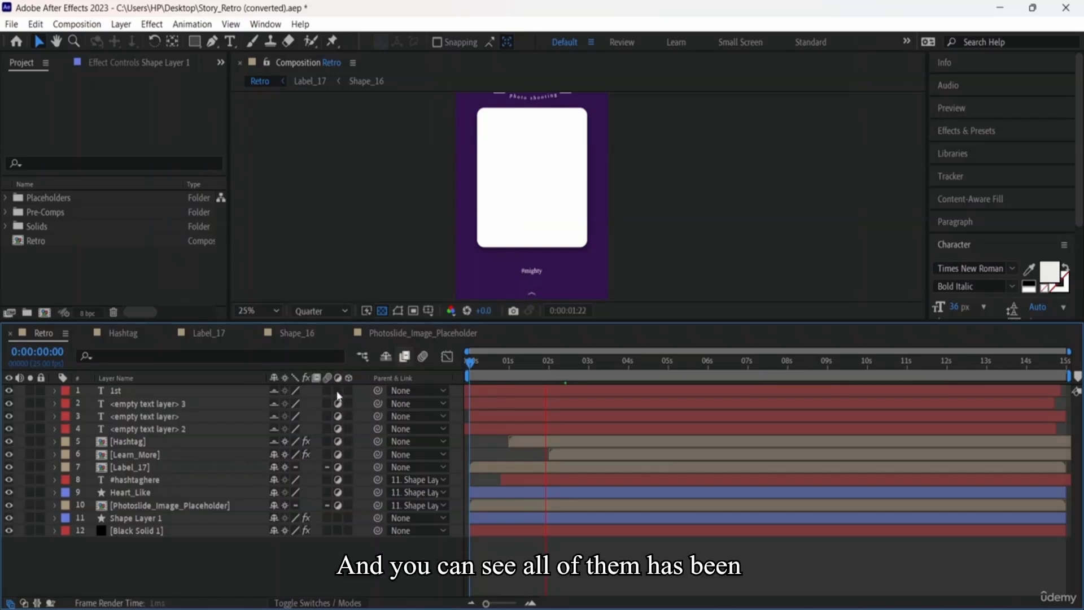
drag(337, 394, 337, 527)
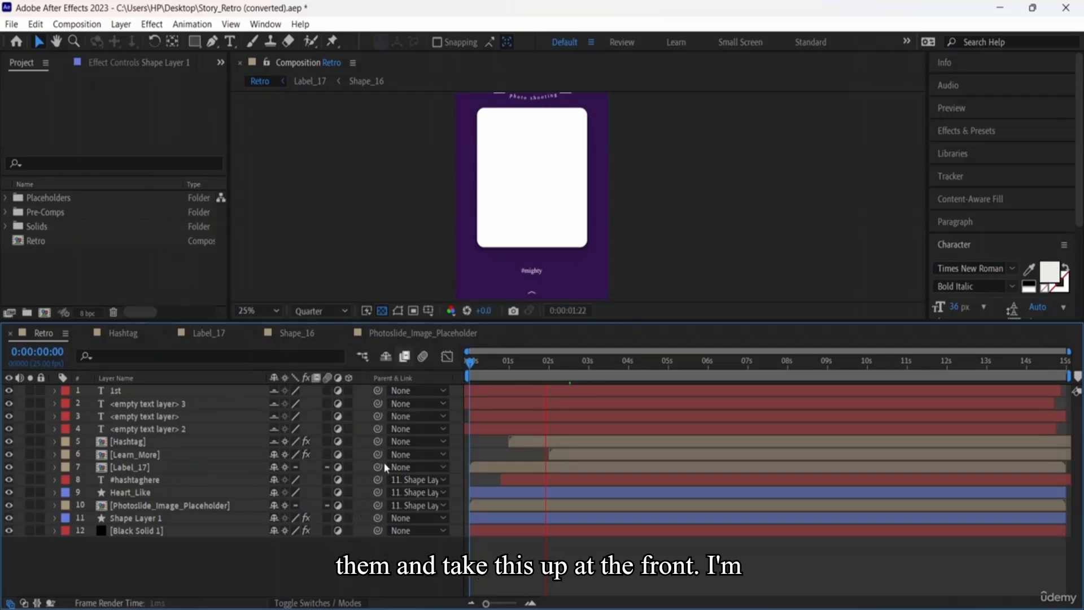
key(space)
key(space)
click(338, 530)
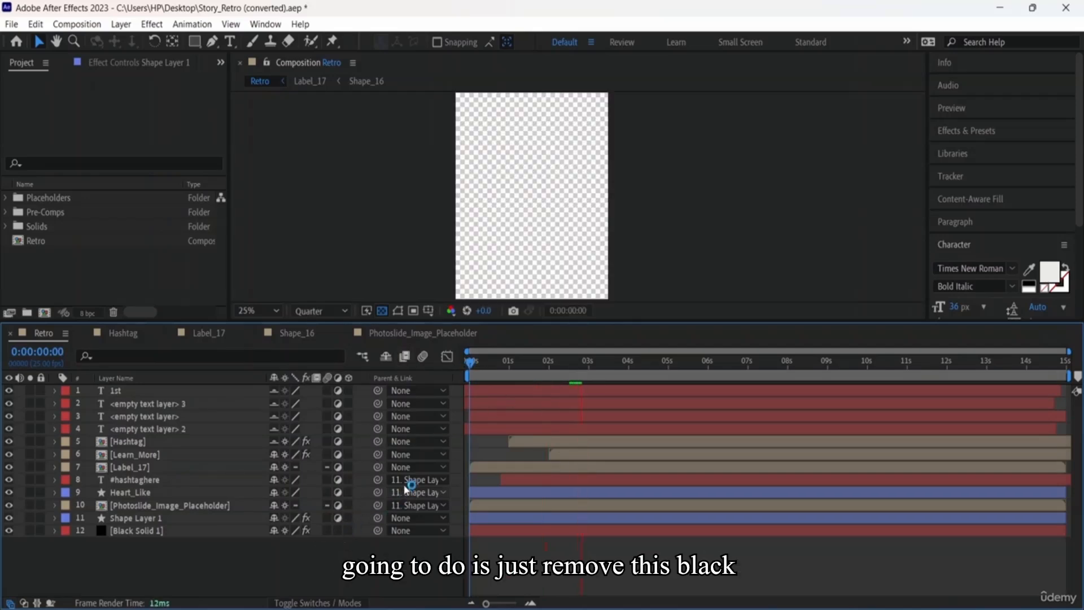
key(space)
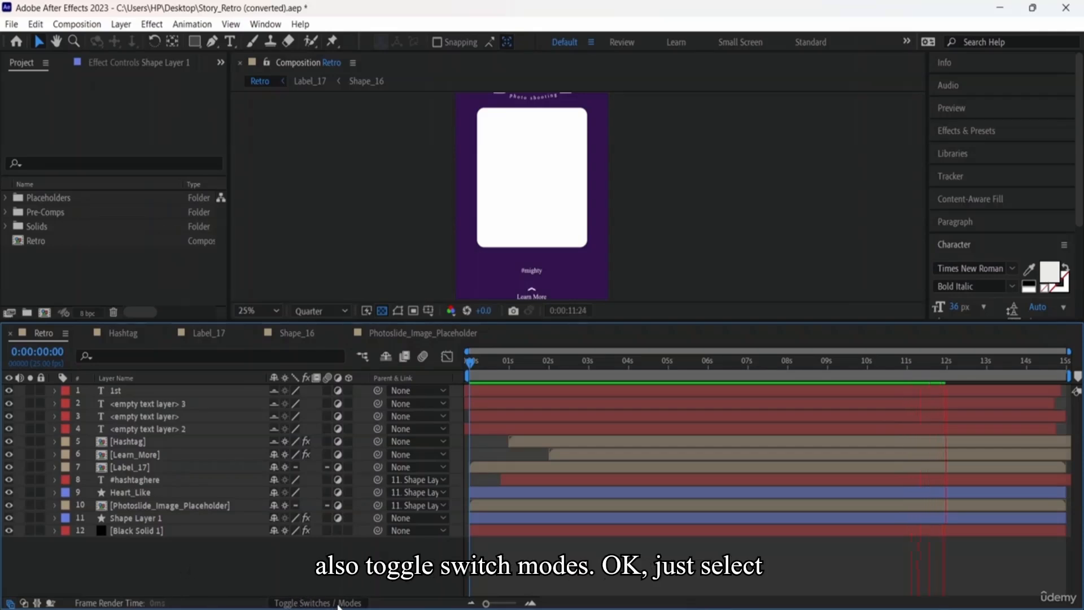
Step: Turn layers 6 to 10 back into normal layers in the Switches columns
click(317, 603)
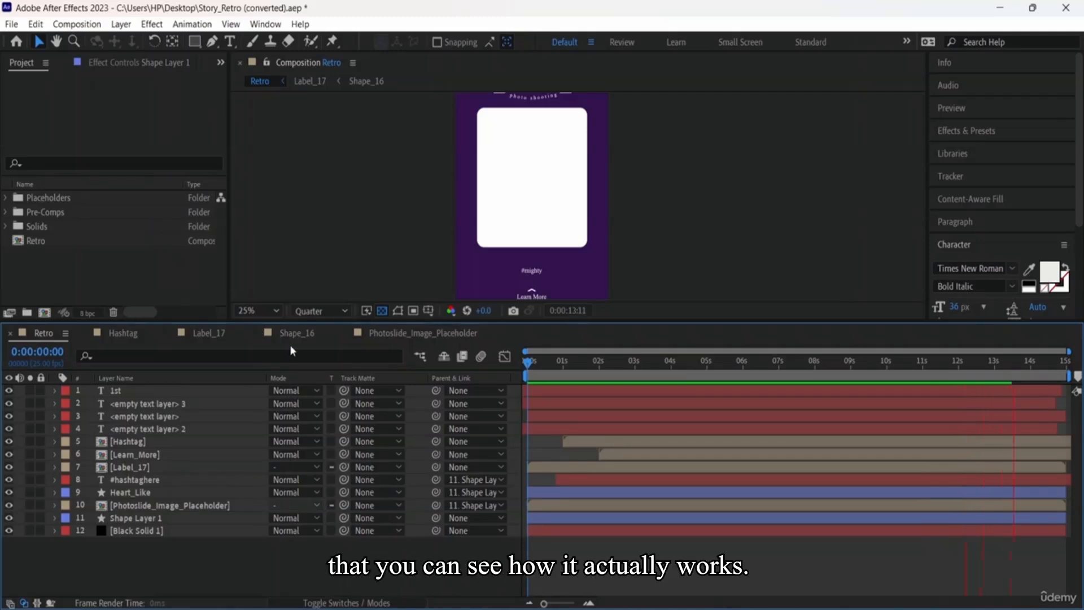
click(351, 602)
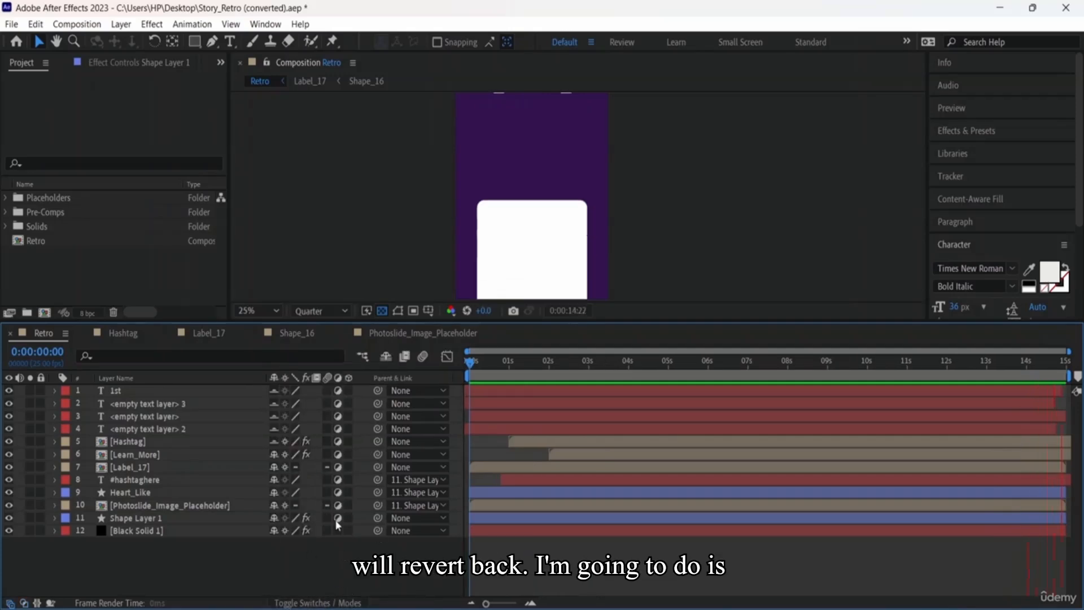
drag(339, 507, 337, 395)
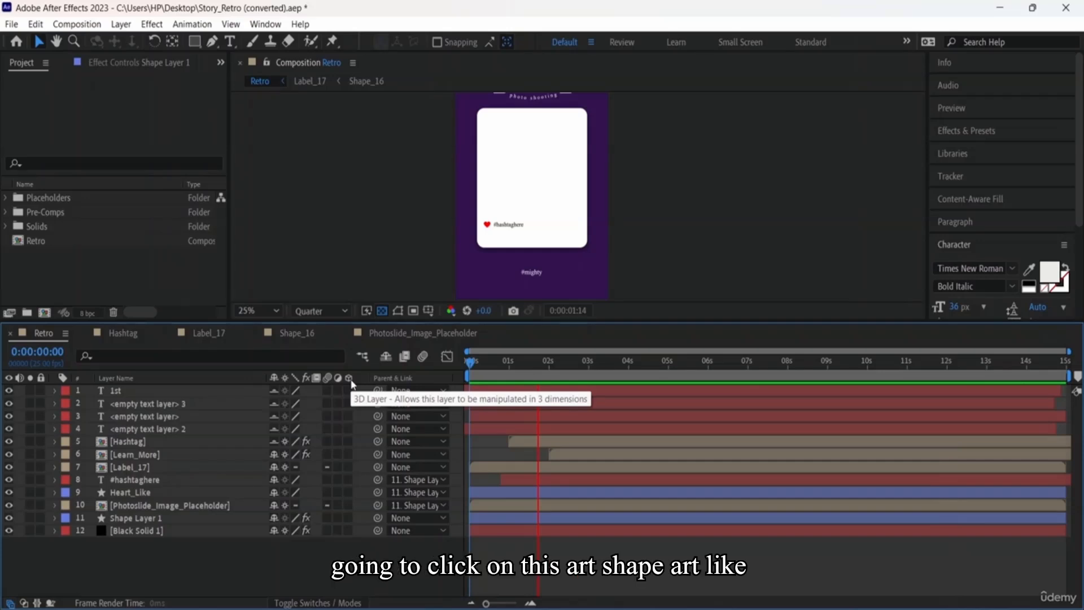
Step: Turn on the 3D Layer switch for Heart_Like, #hashtaghere, layers 1–7, Shape Layer 1 and Black Solid 1
click(349, 492)
key(period)
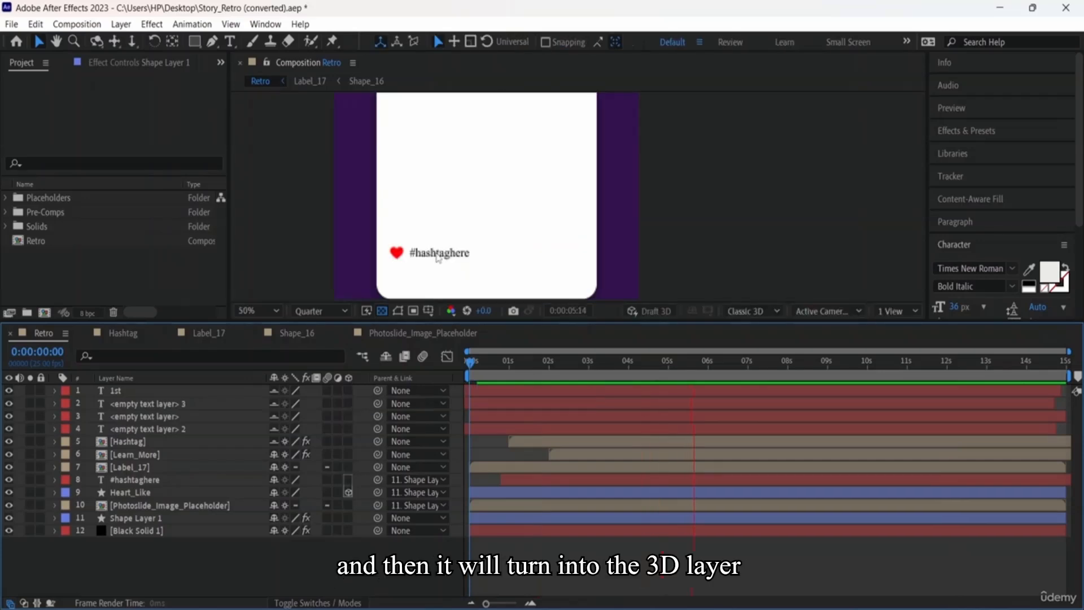
key(comma)
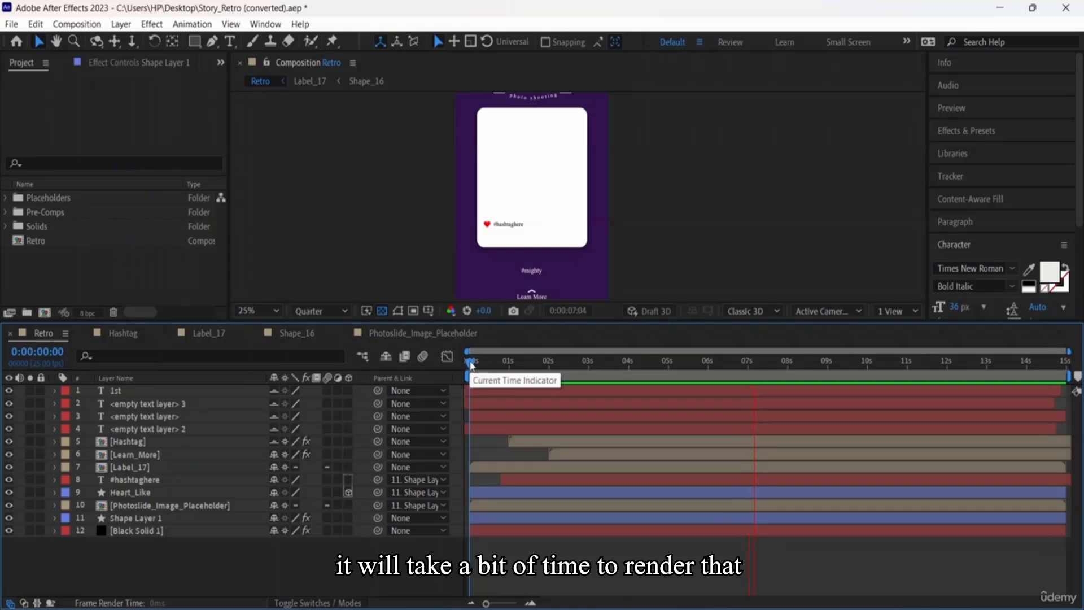
click(348, 479)
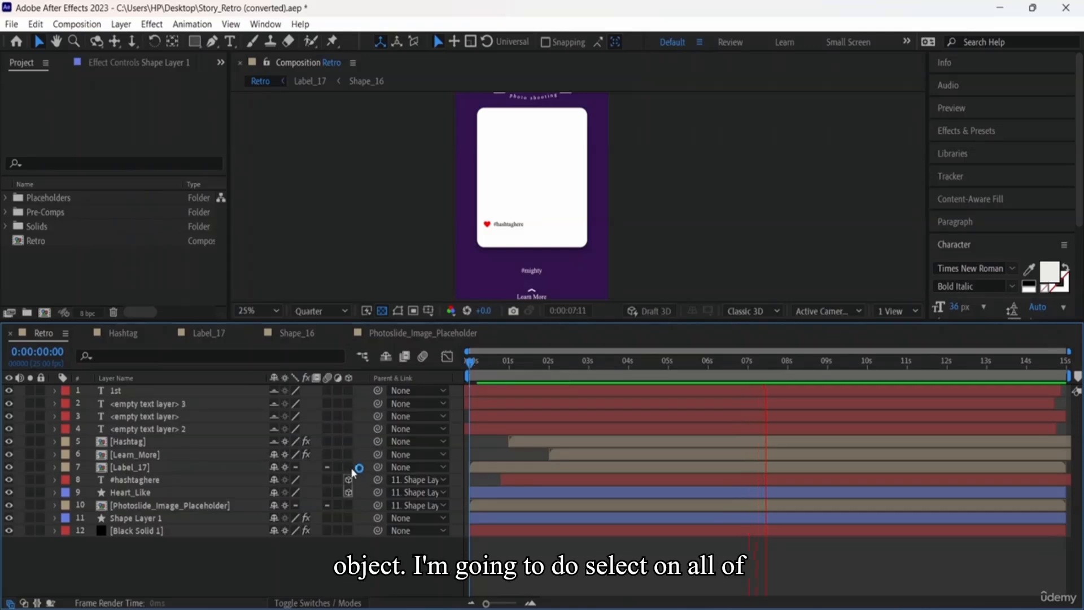
click(349, 467)
drag(351, 464, 350, 408)
click(349, 390)
drag(349, 517, 349, 530)
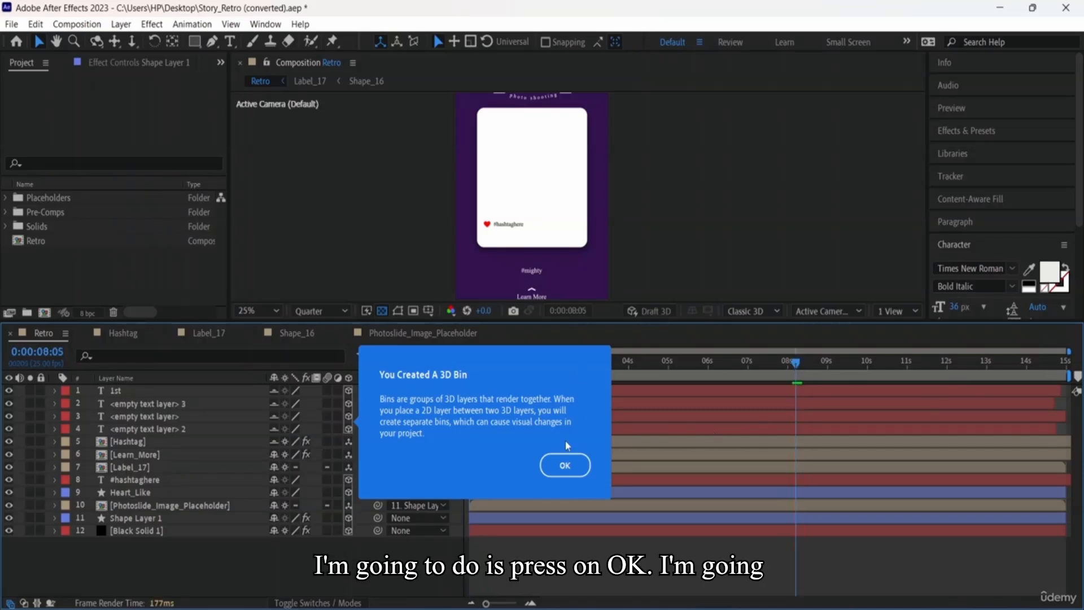
Step: Dismiss the 3D Bin notice, preview near the start at 12.5%, and make Shape Layer 1 and Black Solid 1 2D again
click(565, 465)
drag(796, 362, 412, 359)
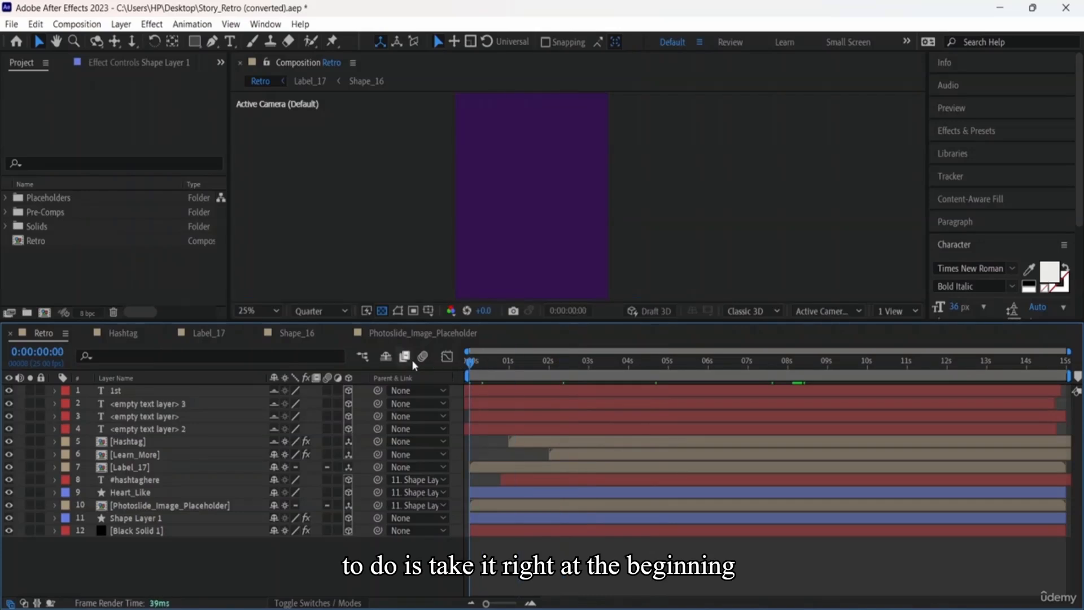
key(space)
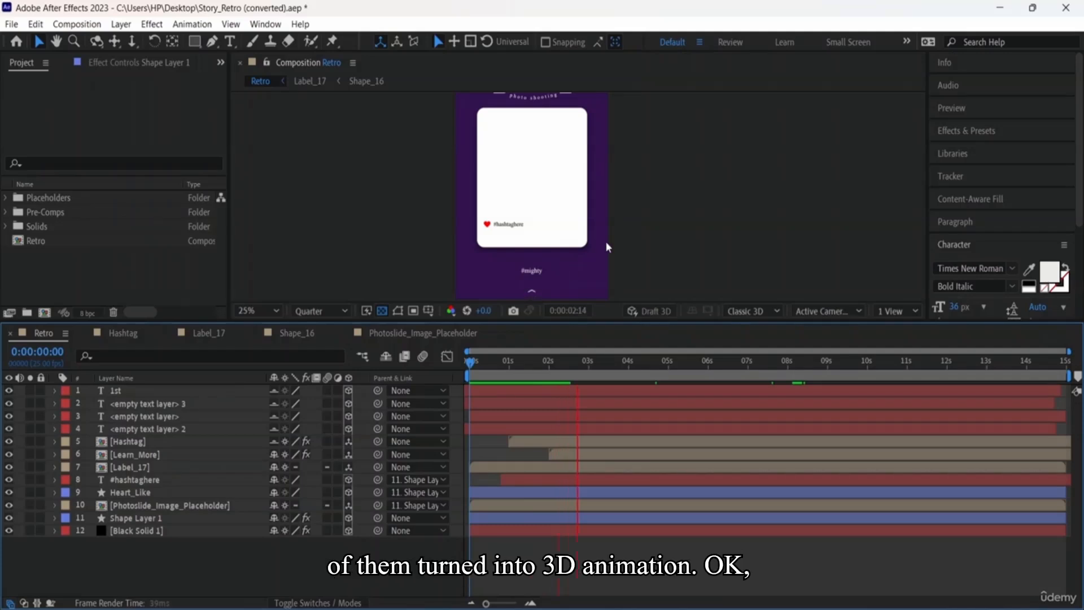
key(comma)
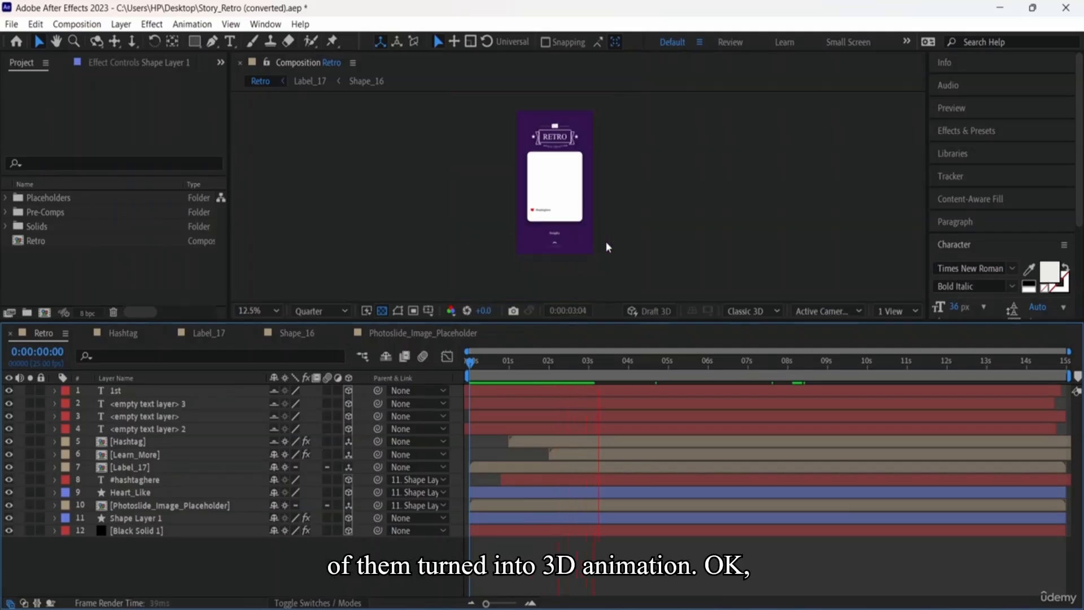
drag(346, 530, 351, 391)
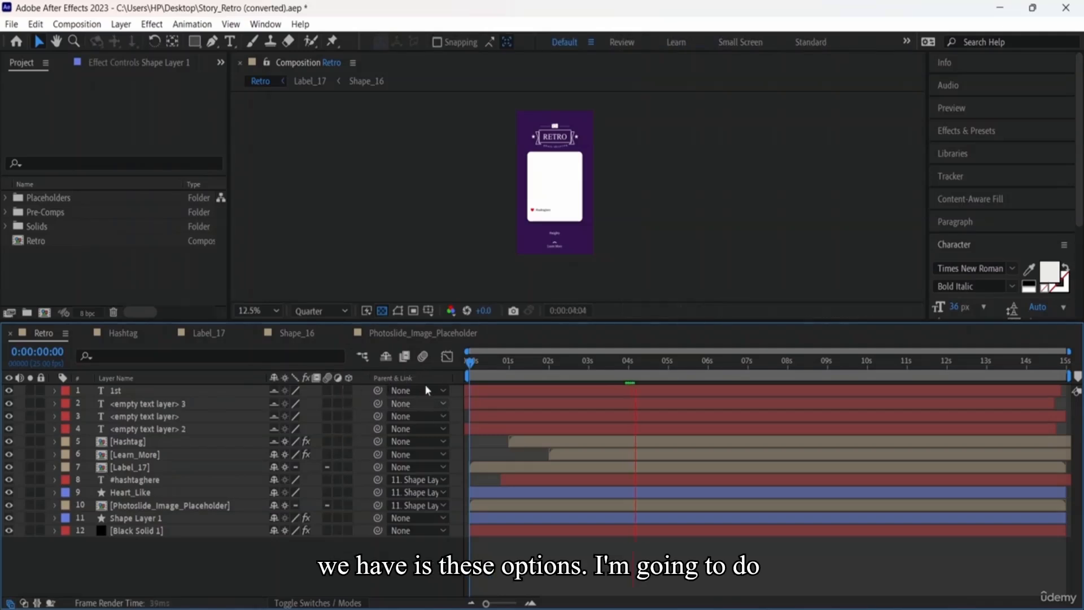
Step: Show the Mode and Track Matte columns and inspect the 1st layer's blend modes without changing them
click(341, 602)
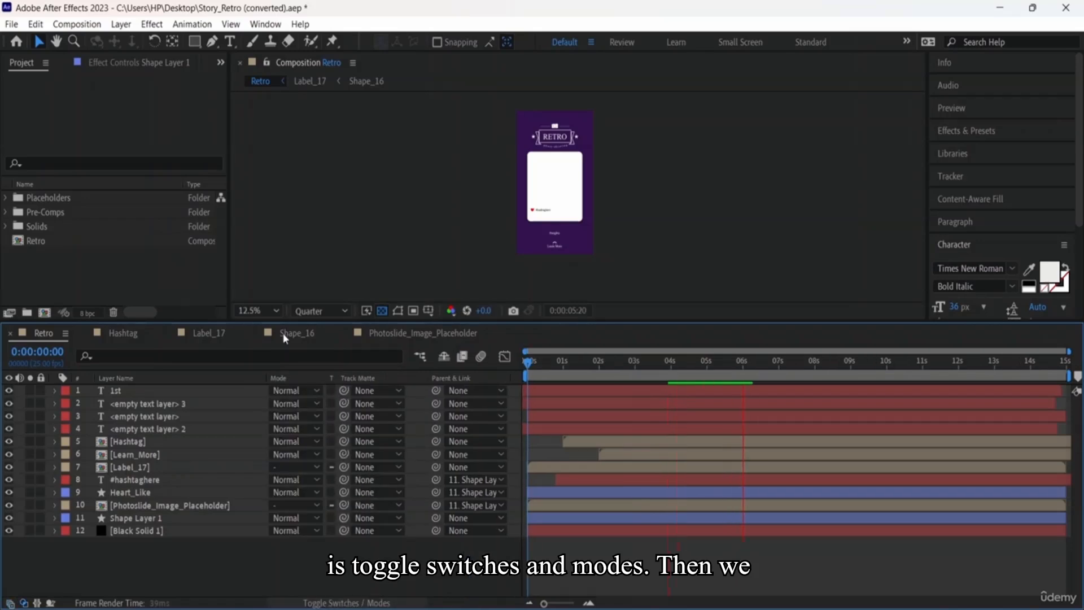
click(316, 392)
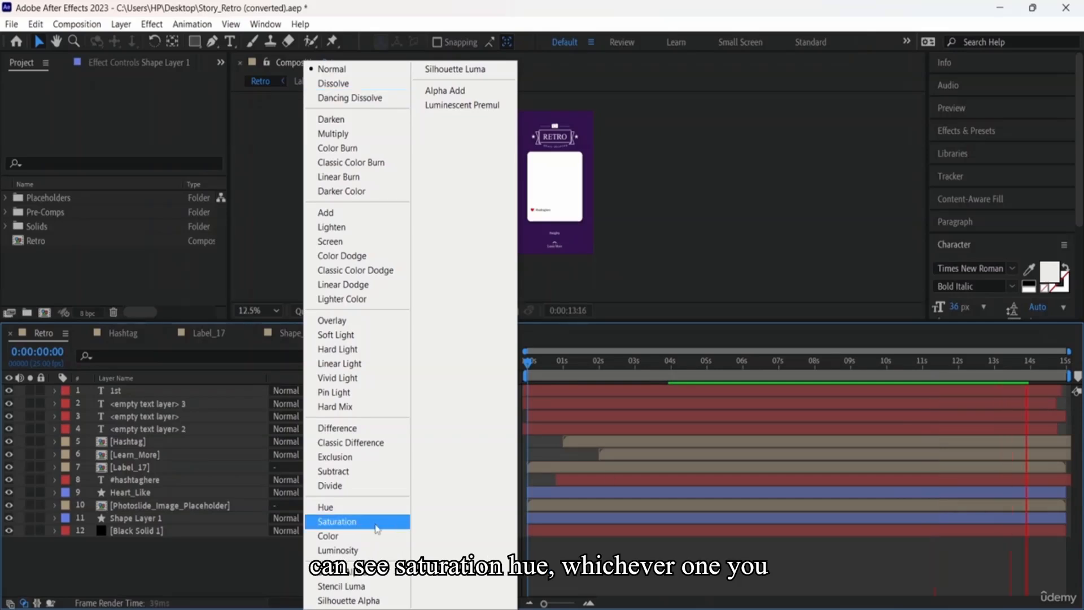
click(615, 292)
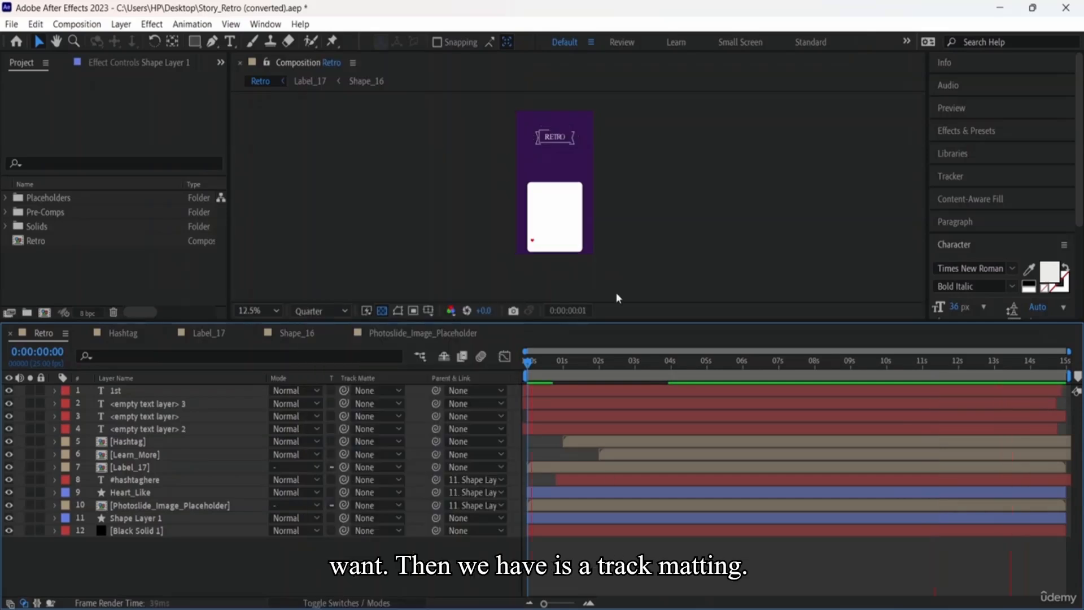
Step: Set the 1st layer's Track Matte to <empty text layer> 3, then back to None
click(374, 403)
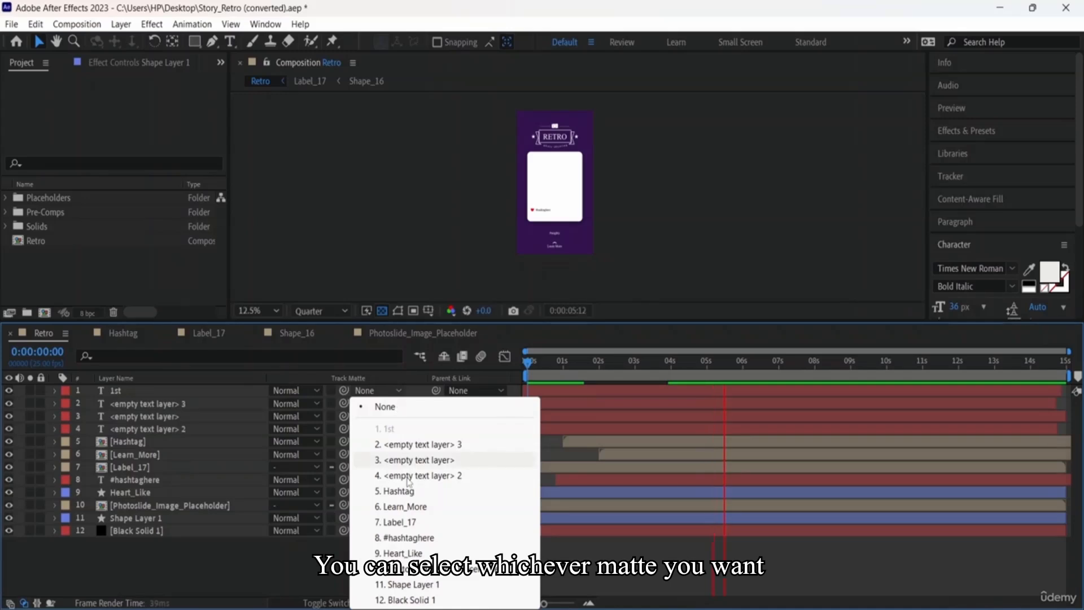
click(439, 444)
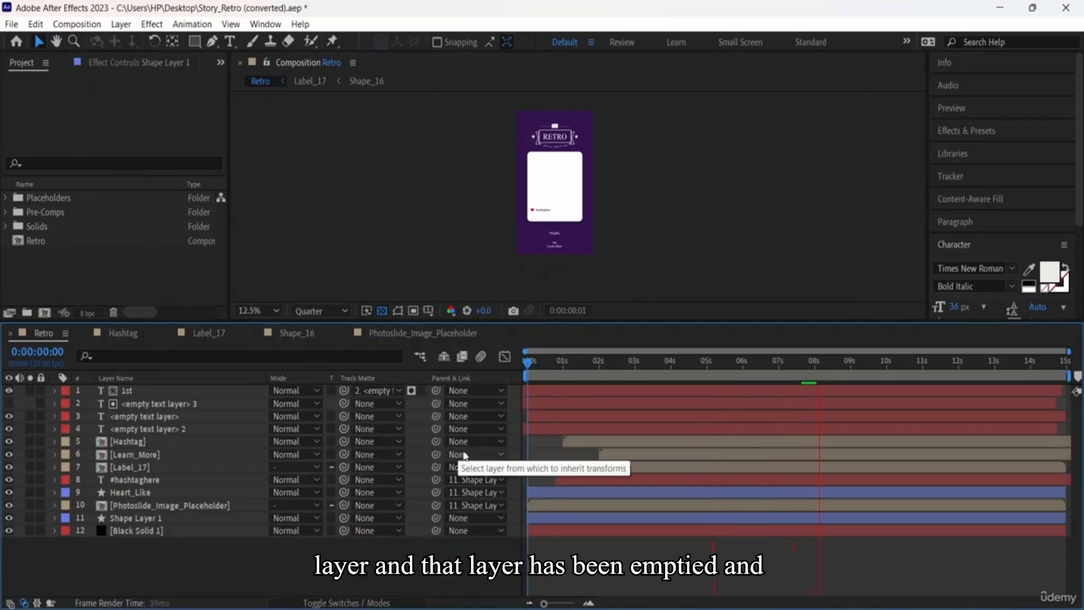
click(397, 388)
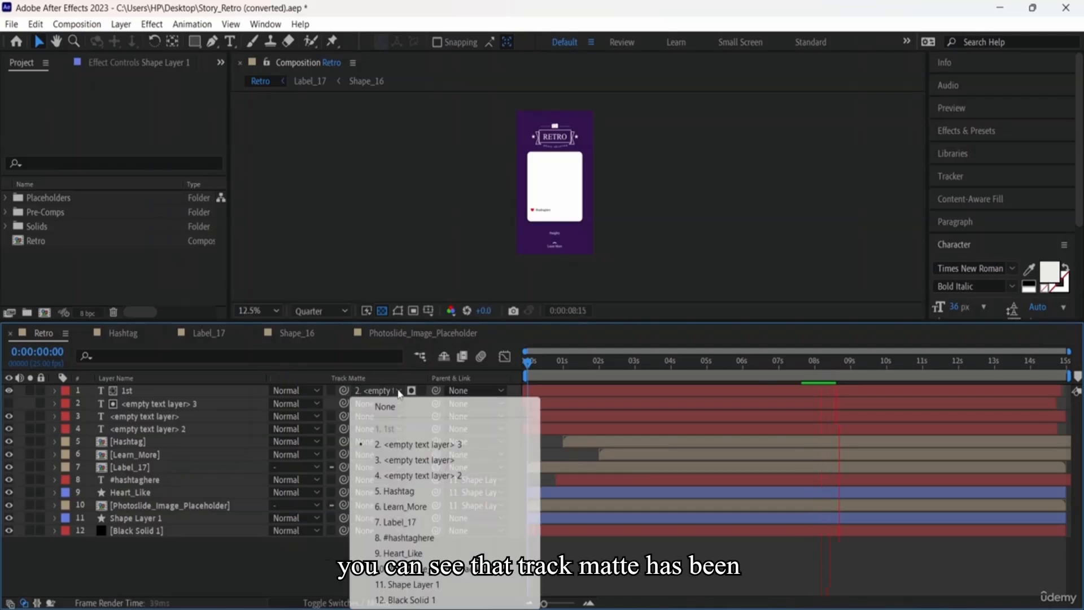
click(407, 408)
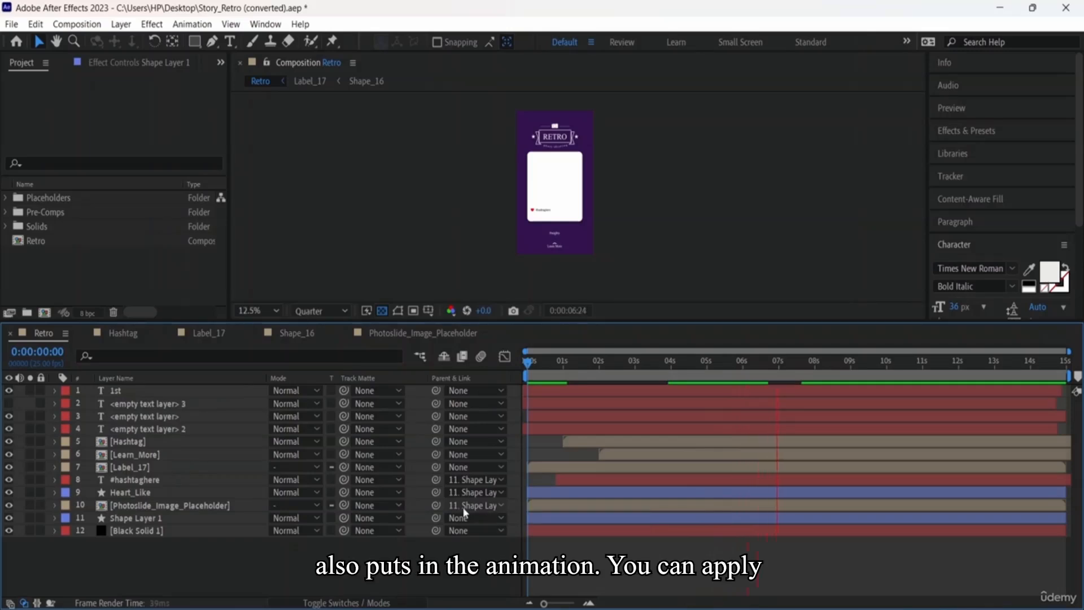
Step: Parent <empty text layer> to Heart_Like and <empty text layer> 2 to Shape Layer 1, then rewind to 0:00:00:00
click(486, 418)
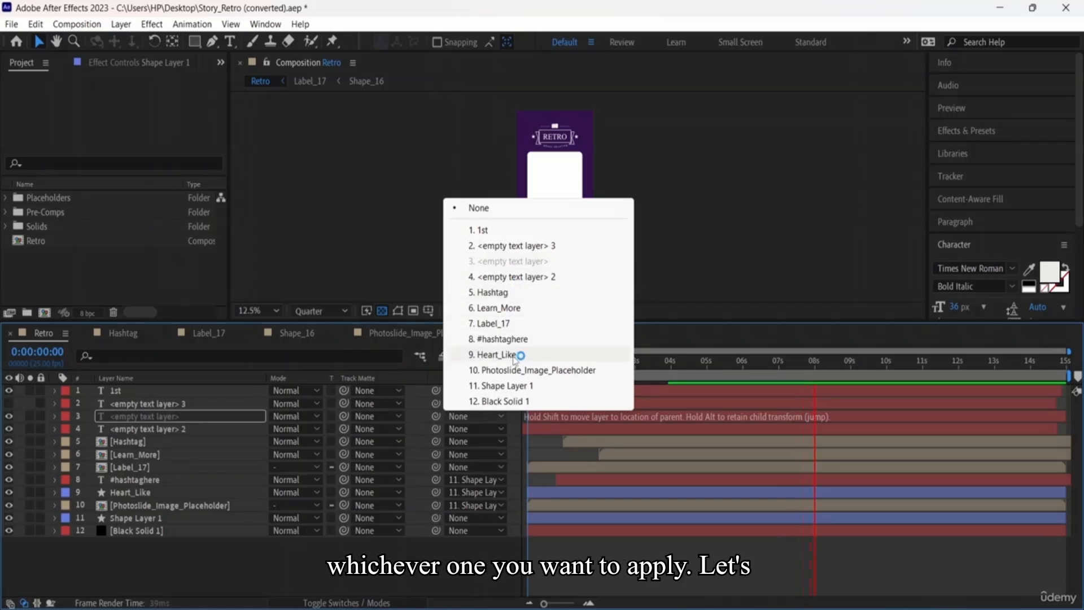
click(497, 354)
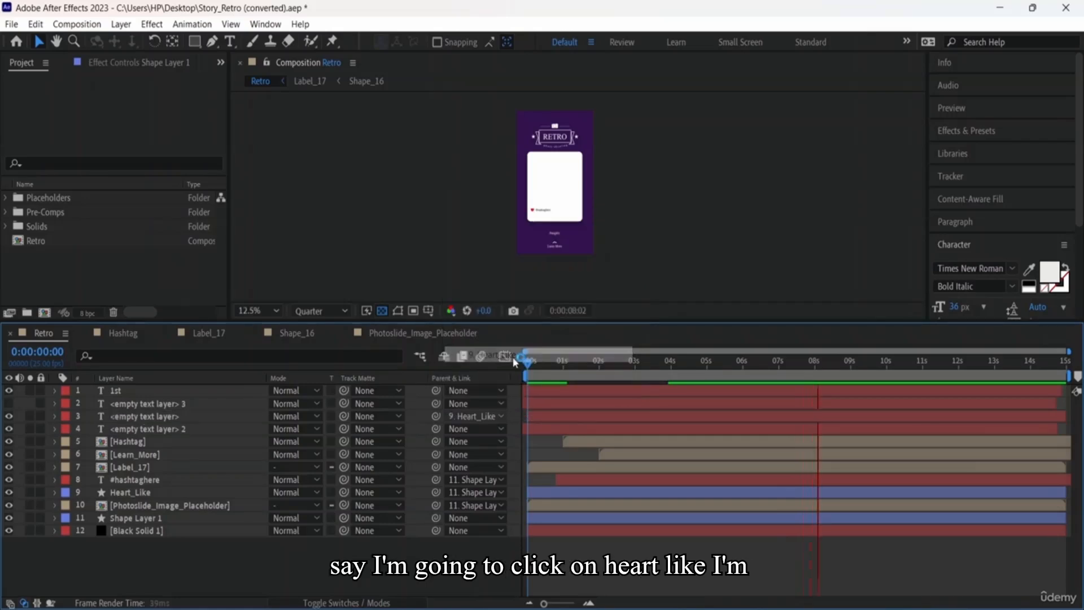
click(496, 429)
click(508, 402)
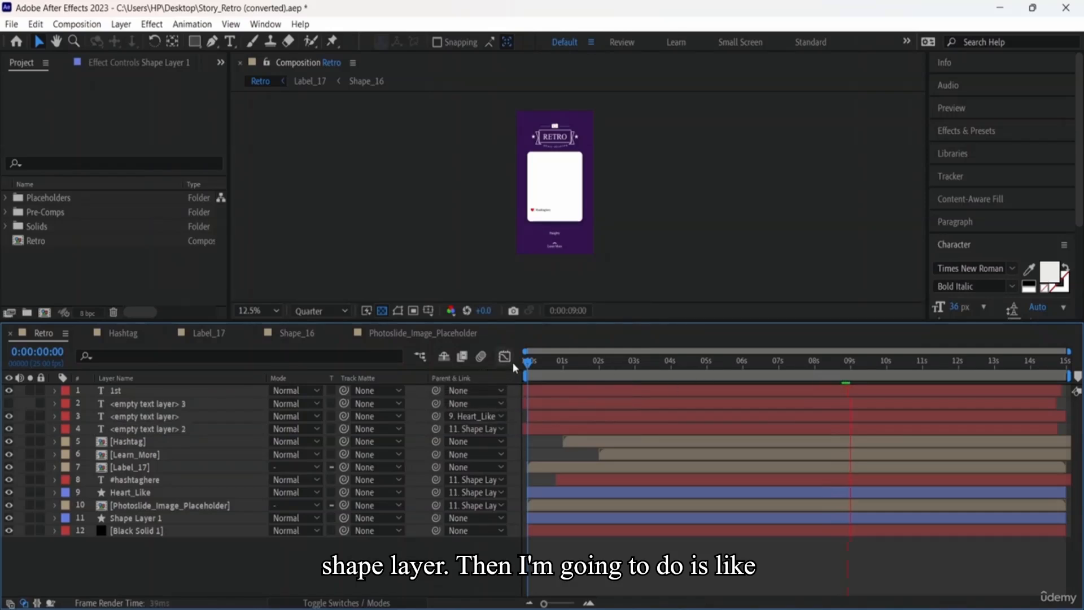
key(space)
drag(850, 362, 493, 358)
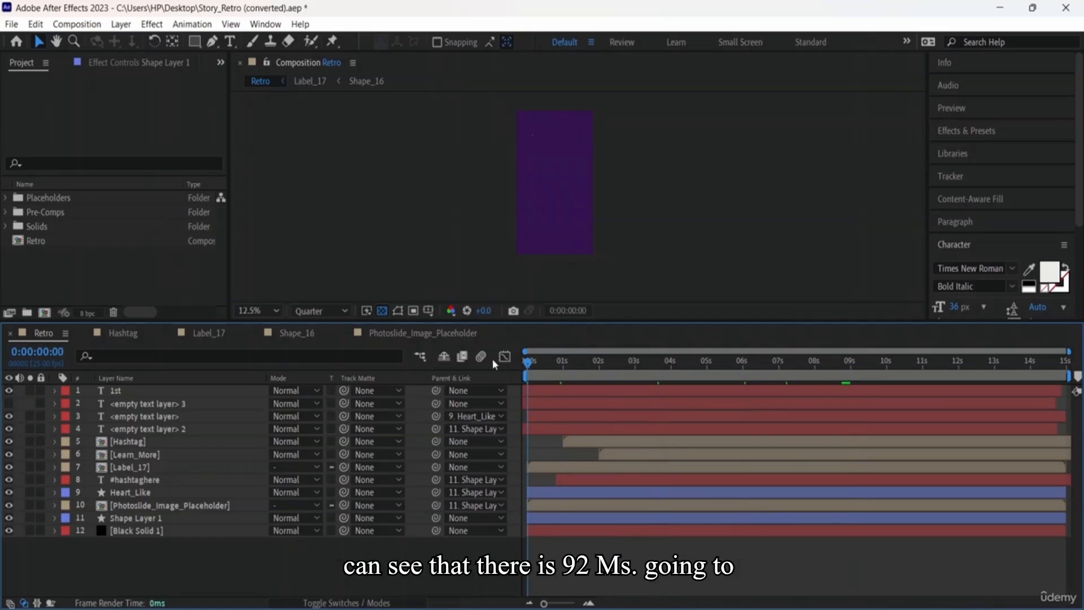
key(space)
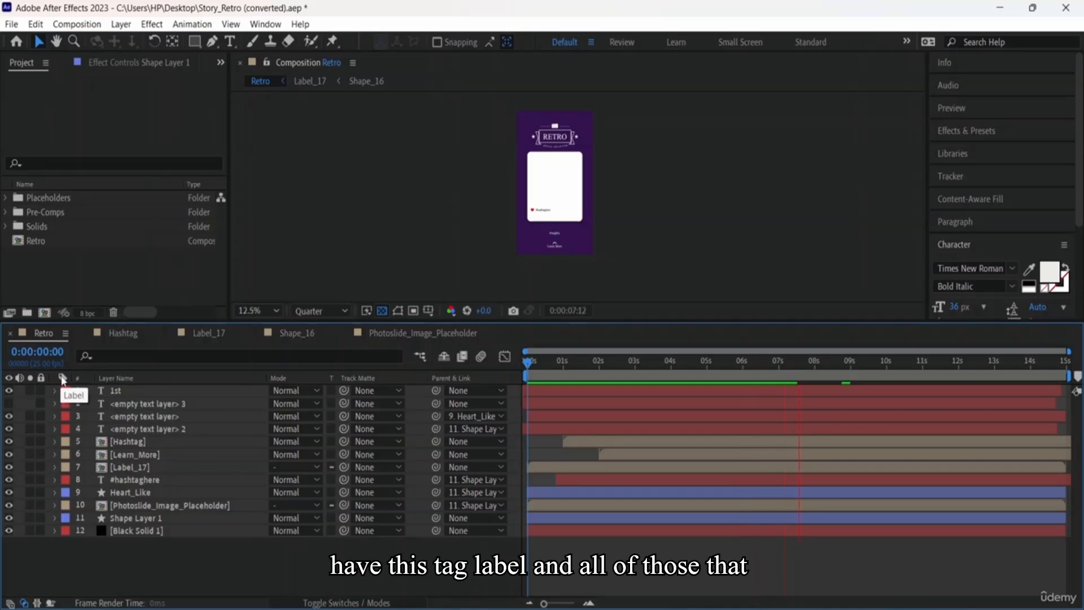
click(95, 356)
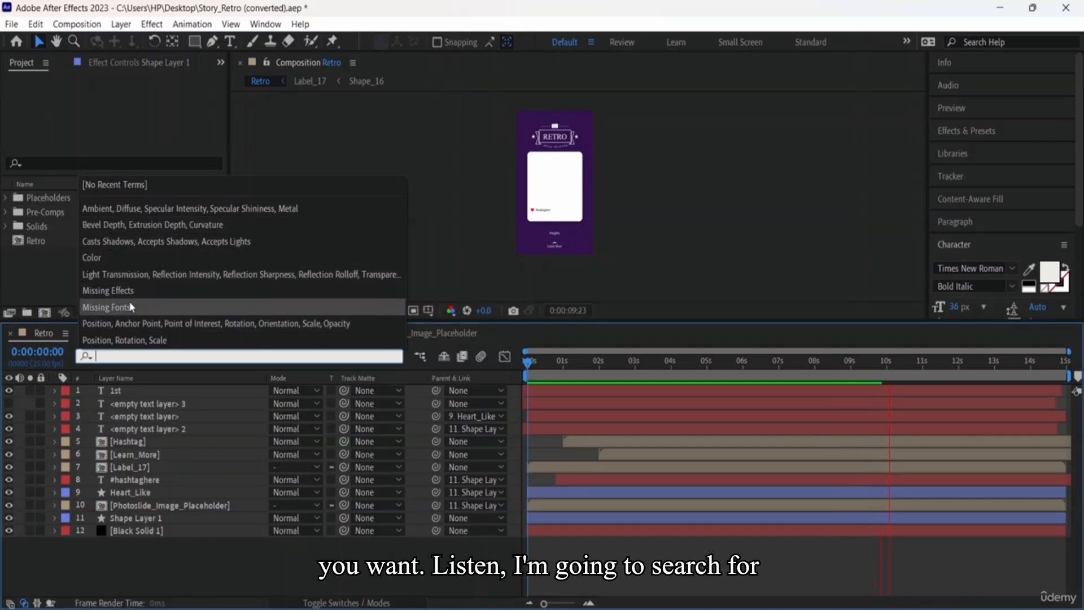
click(147, 258)
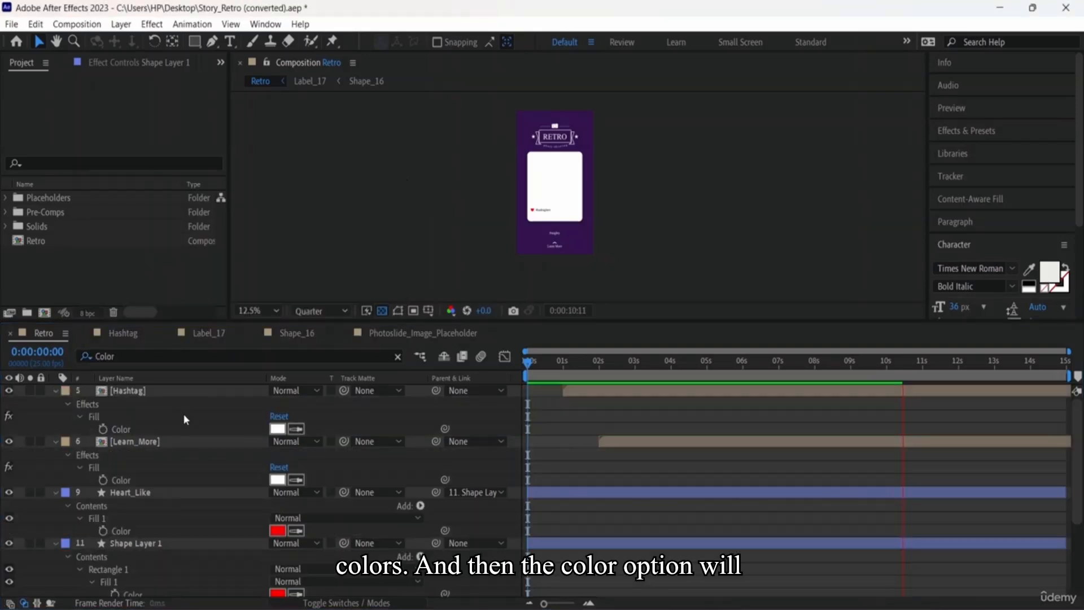
scroll(216, 523, down, 4)
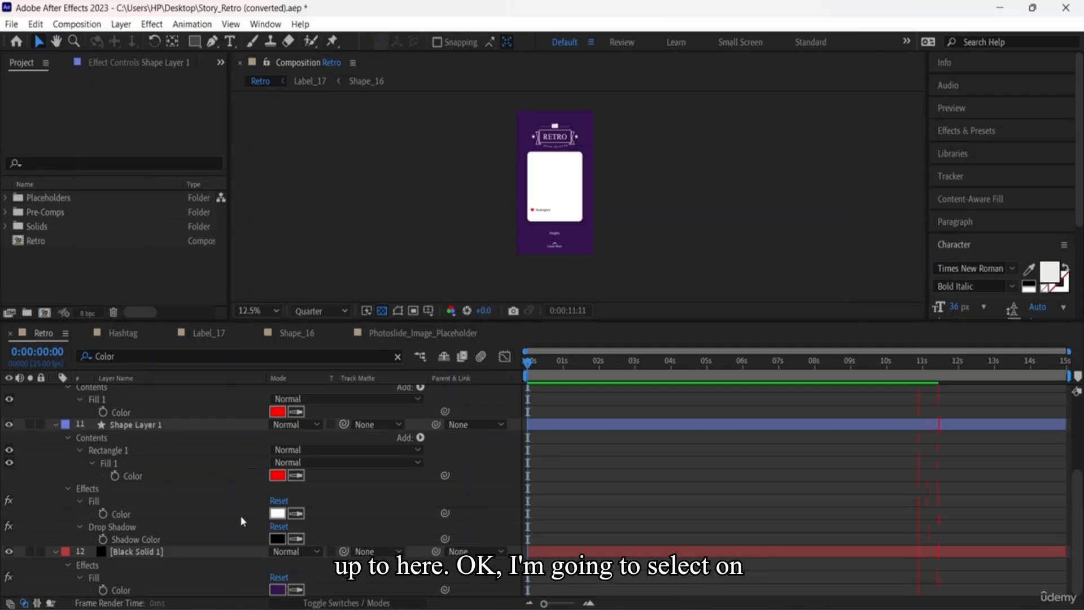
click(398, 356)
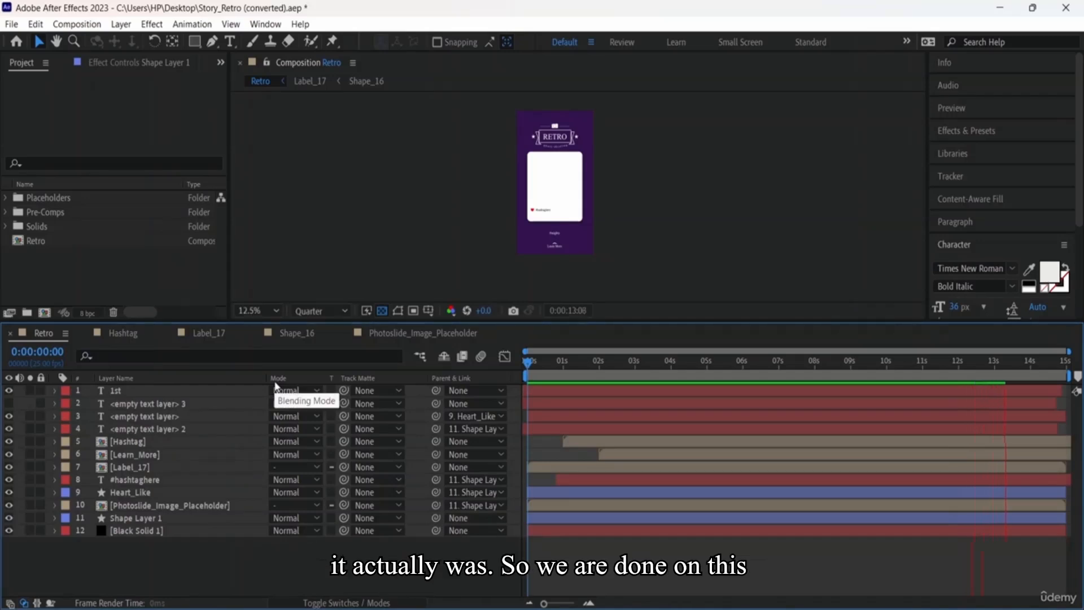
Step: Restore the switch columns, switch the timeline to the Graph Editor, and enlarge the timeline panel
click(361, 603)
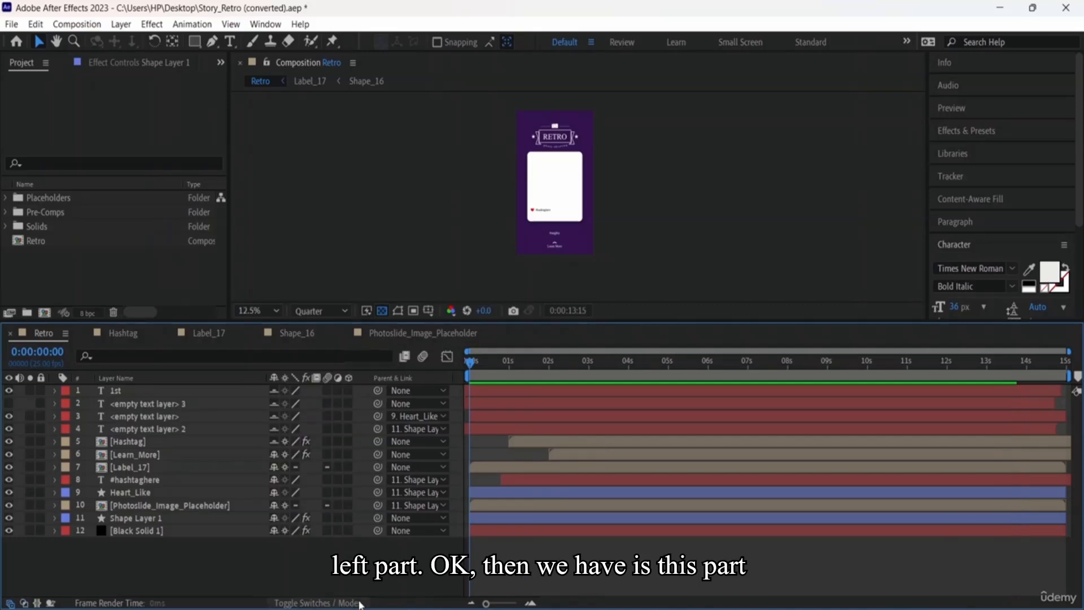
click(446, 356)
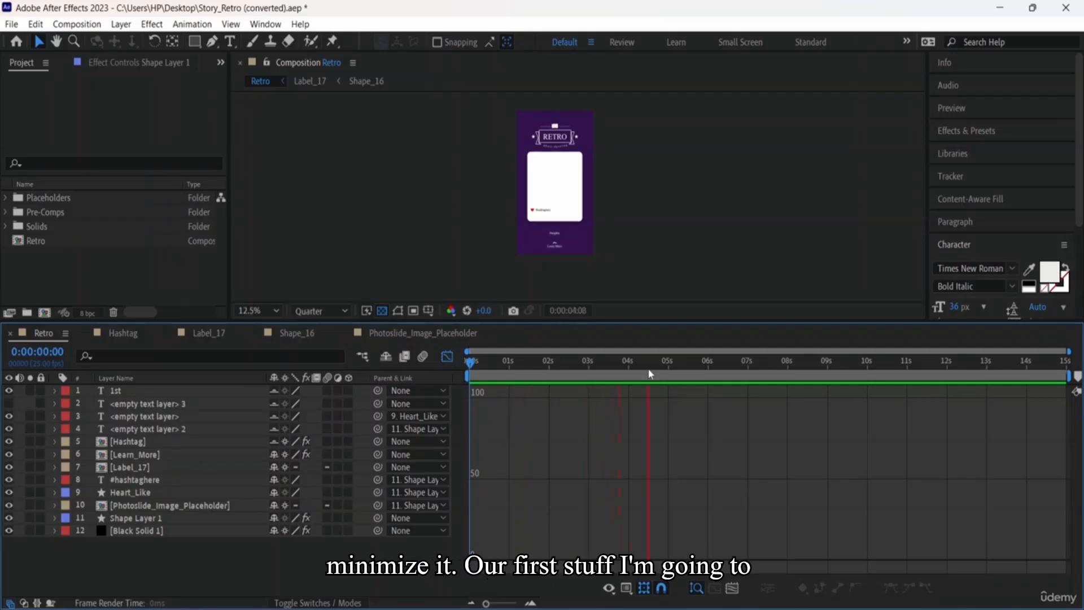
drag(675, 321, 663, 199)
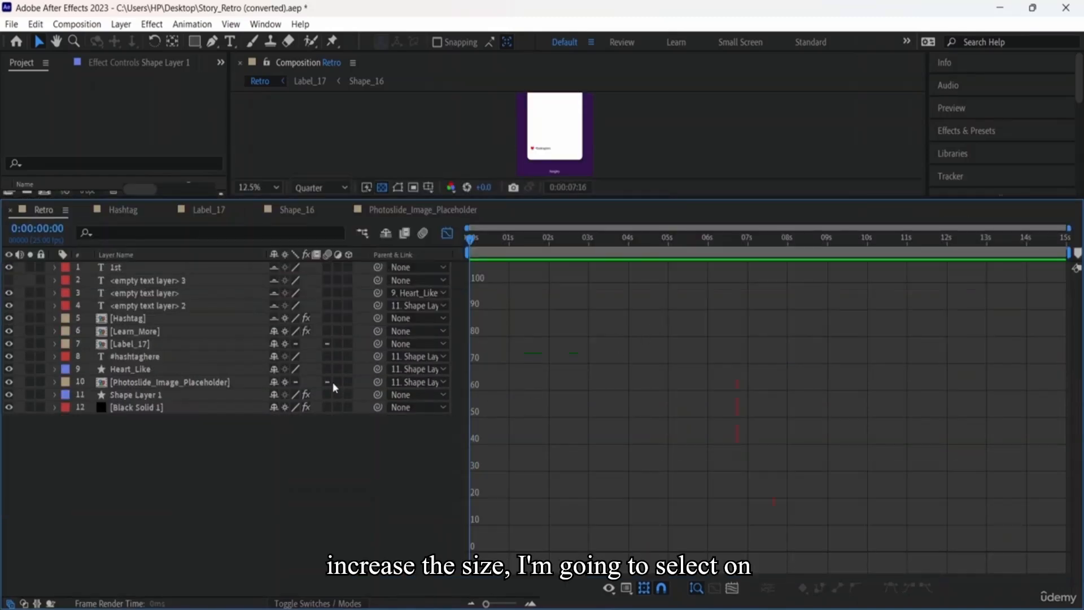
Step: Select Learn_More's keyframes and set the graph to show its animated properties, fitted to view
click(147, 333)
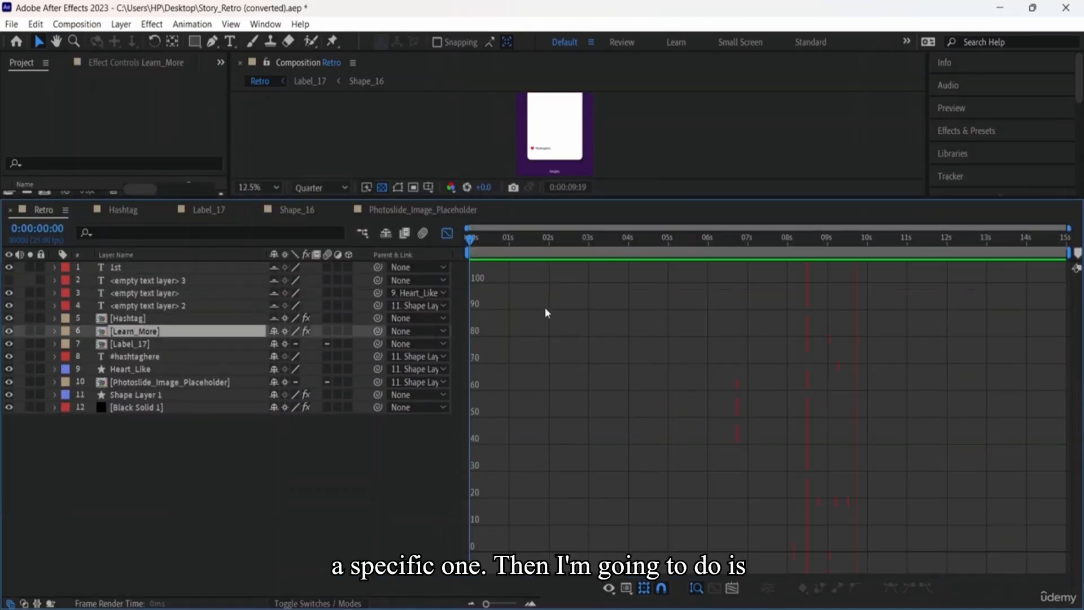
drag(500, 279, 820, 517)
drag(508, 352, 768, 581)
click(609, 587)
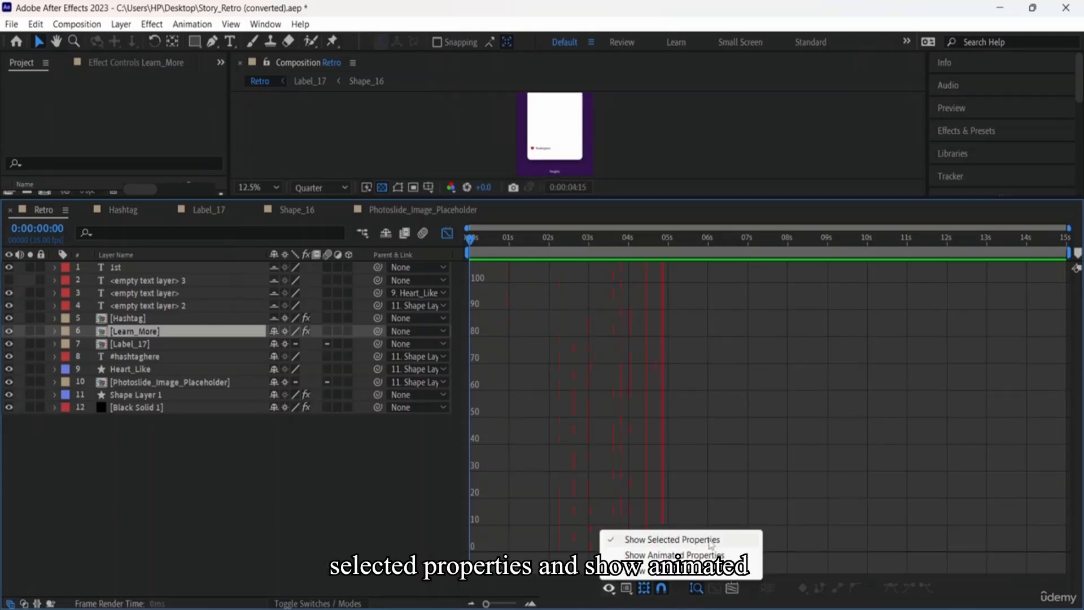
click(678, 555)
click(677, 555)
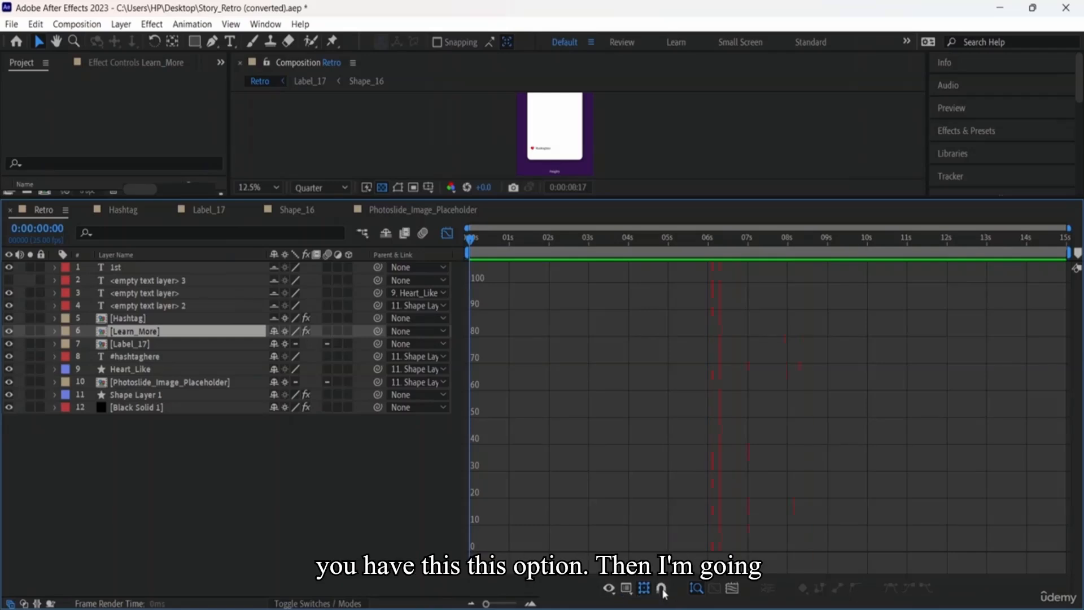
click(733, 588)
drag(524, 433, 670, 249)
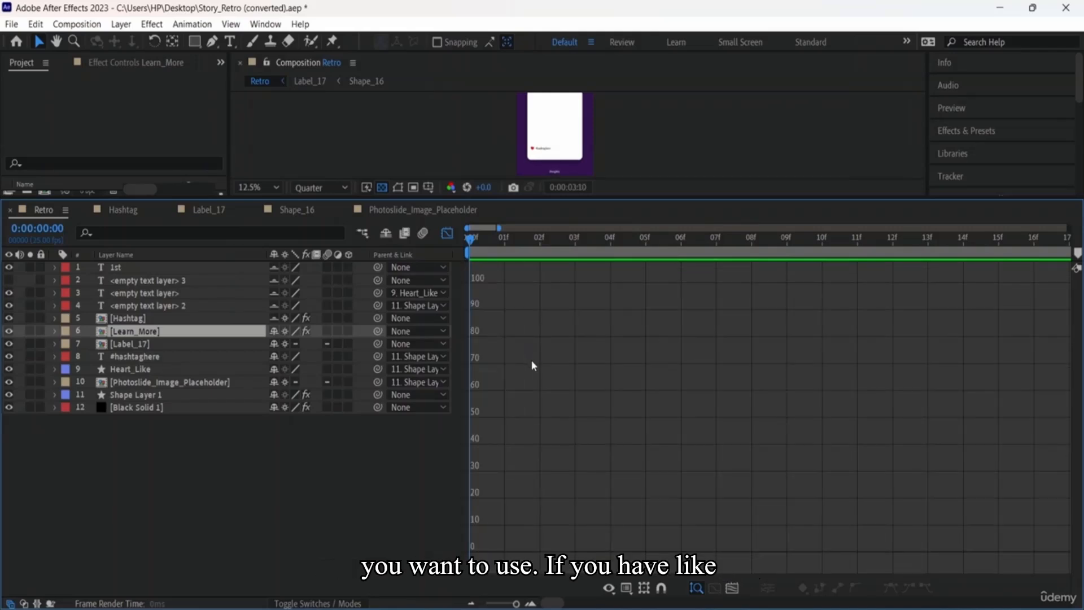
Step: Reorder Learn_More to sit fifth, just below <empty text layer> 2 and above Hashtag
click(534, 365)
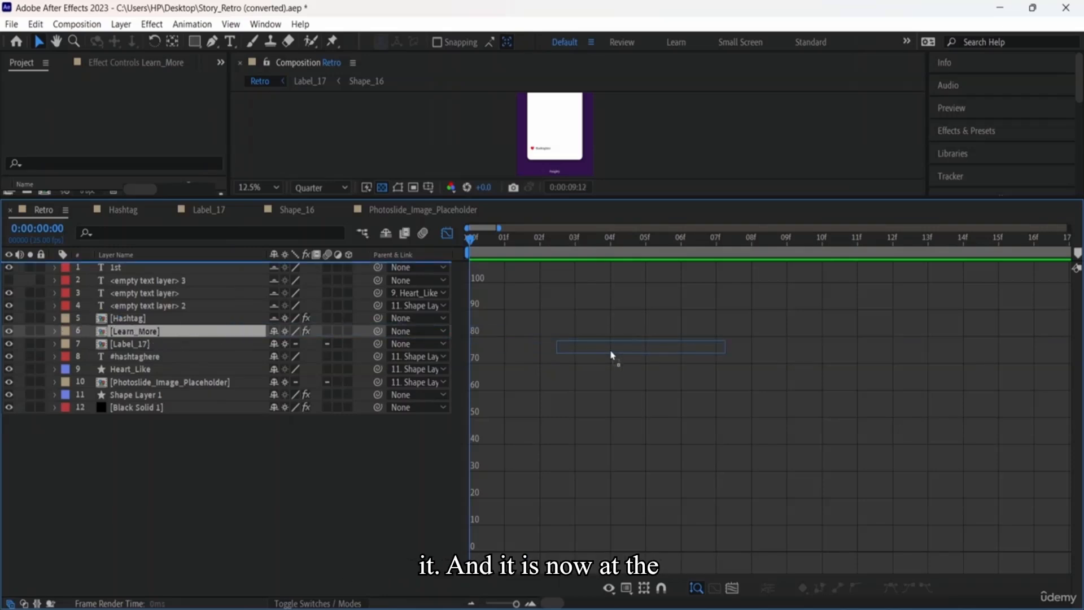
key(ctrl+shift+bracketright)
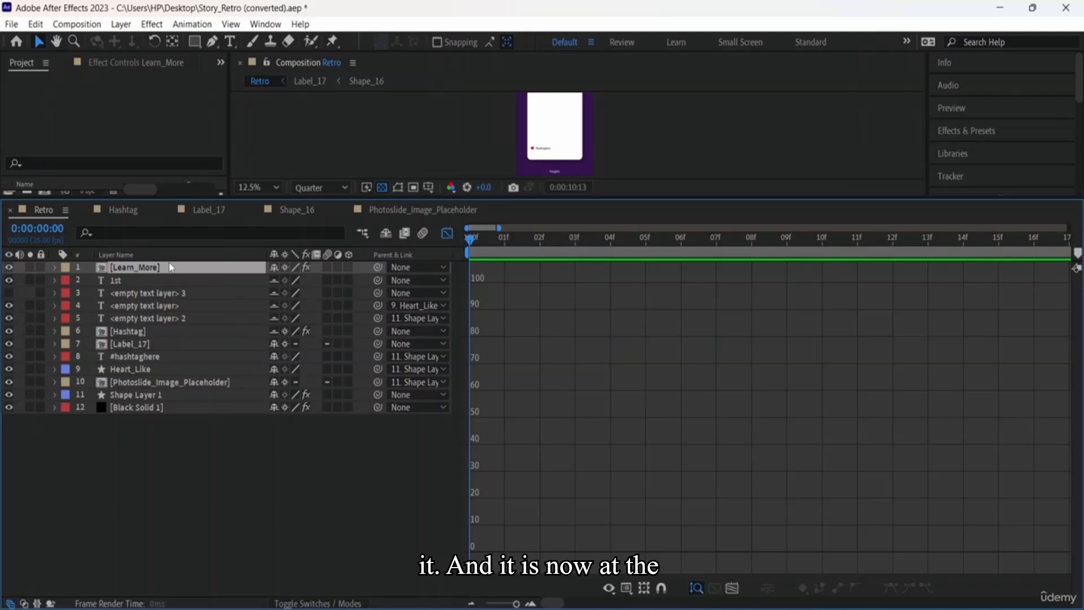
key(ctrl+bracketleft)
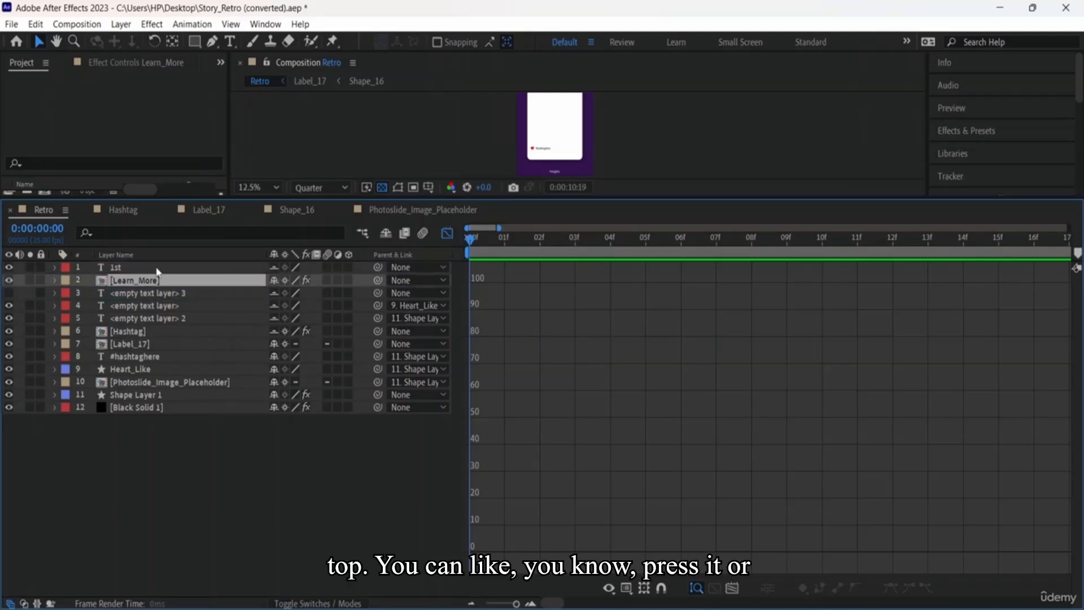
drag(152, 321, 142, 332)
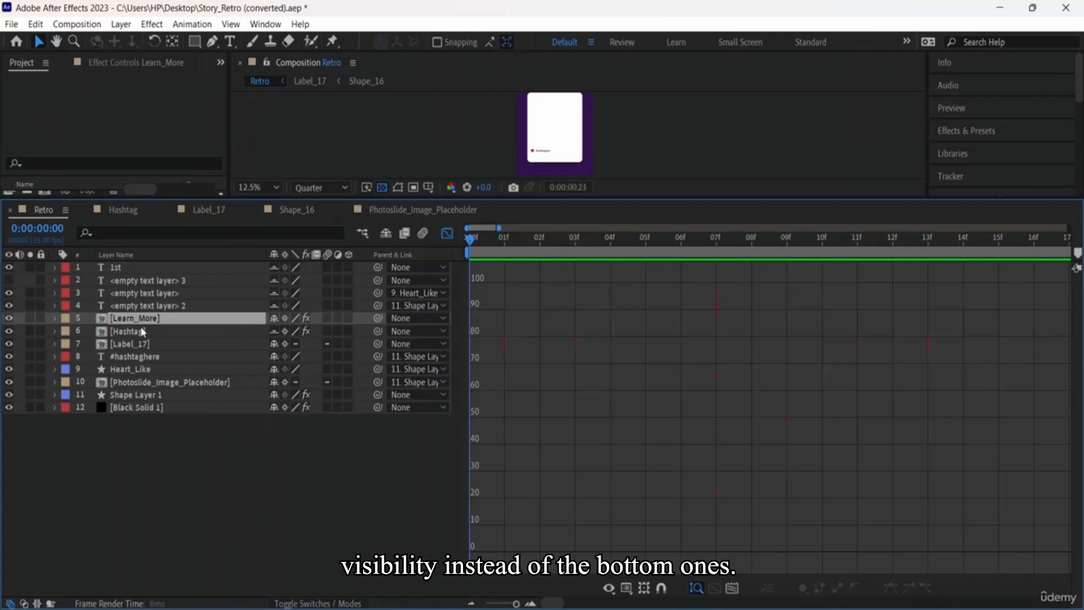
Step: Return to layer bars, enlarge the viewer, show 15 seconds, and end the work area near 3 s
click(446, 233)
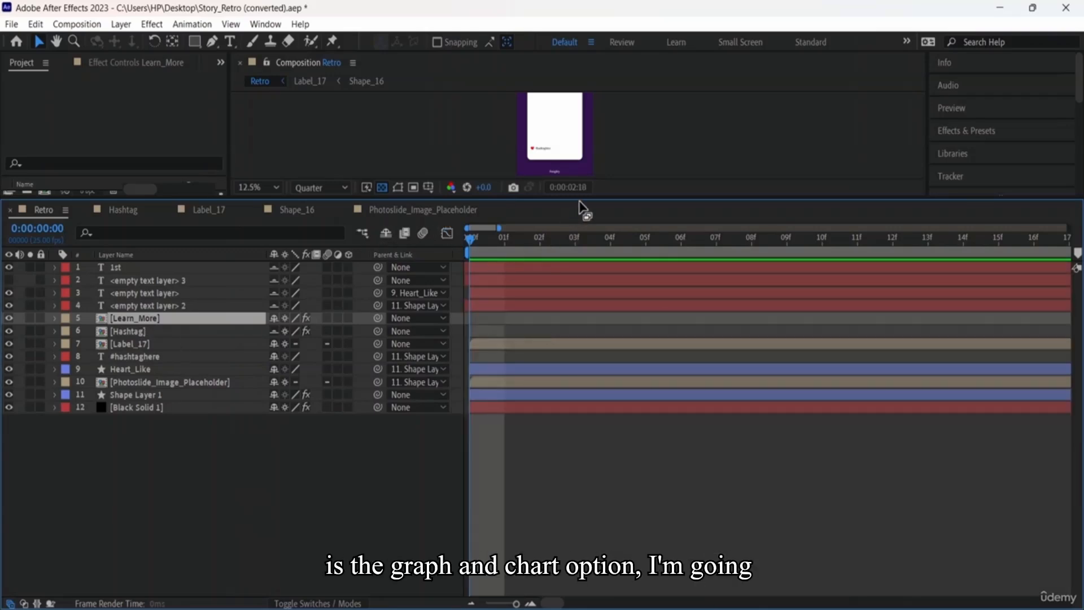
drag(582, 201, 581, 201)
drag(607, 311, 604, 349)
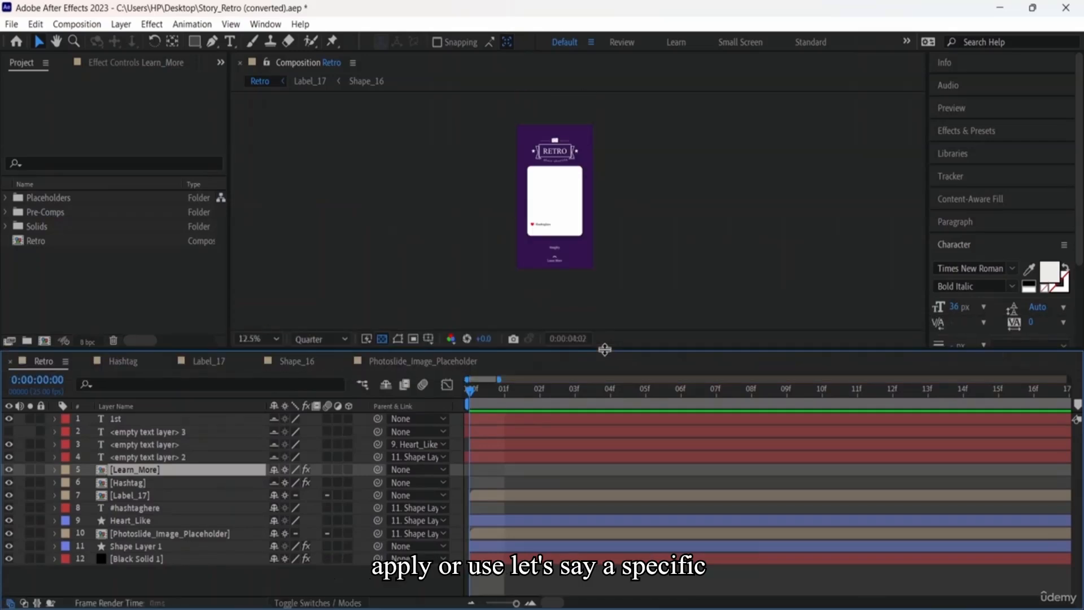
scroll(652, 512, down, 5)
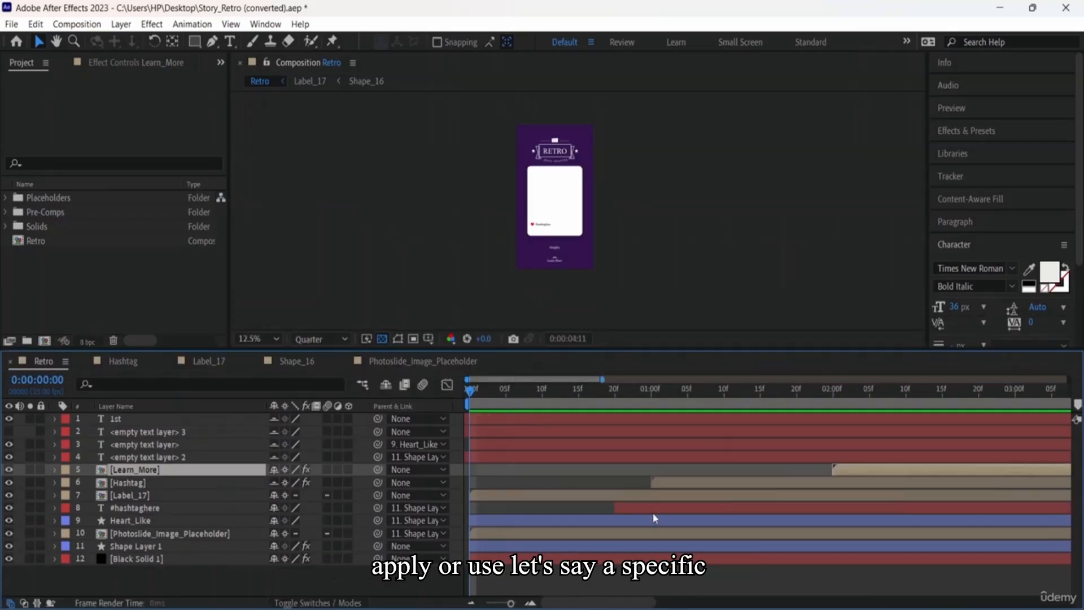
scroll(656, 513, down, 3)
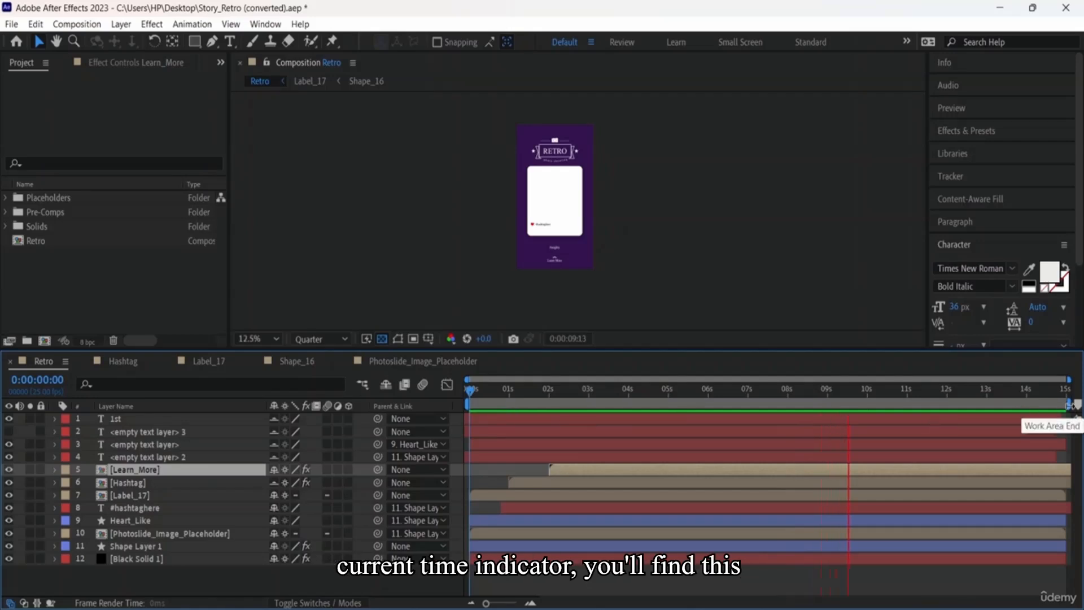
drag(1070, 404, 590, 405)
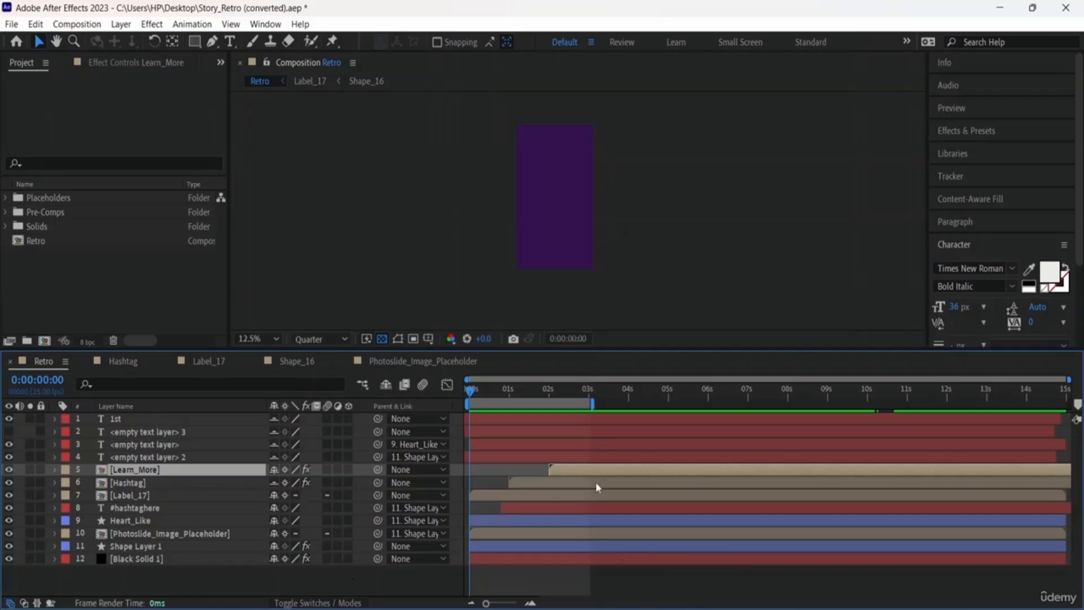
Step: Slide Learn_More to the timeline start, preview it, then zoom the timeline in and back out to 15 seconds
drag(574, 467, 496, 470)
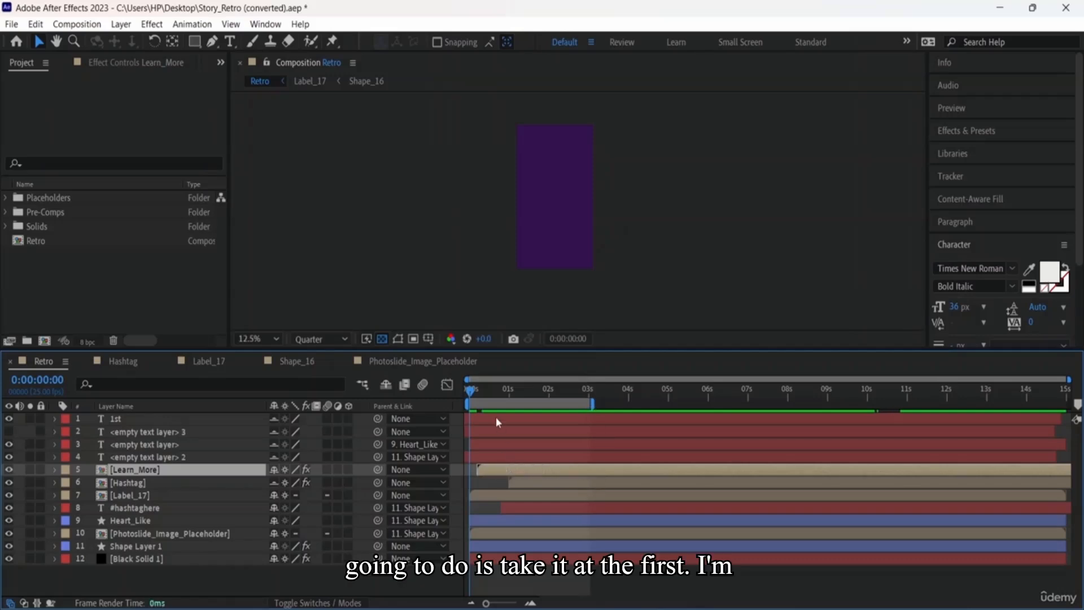
key(space)
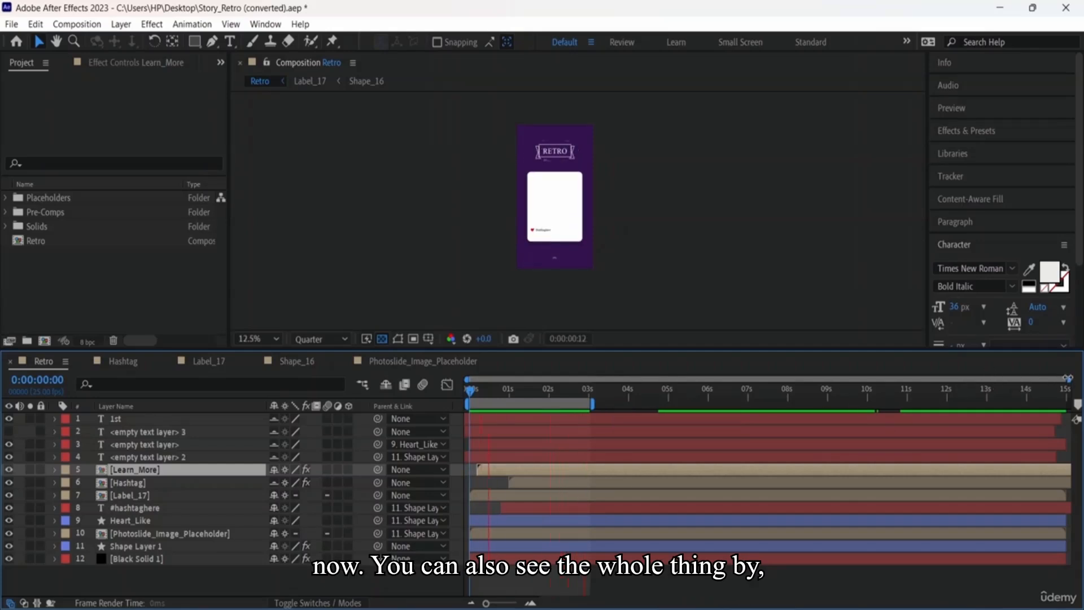
drag(1069, 379, 533, 371)
drag(602, 379, 1069, 379)
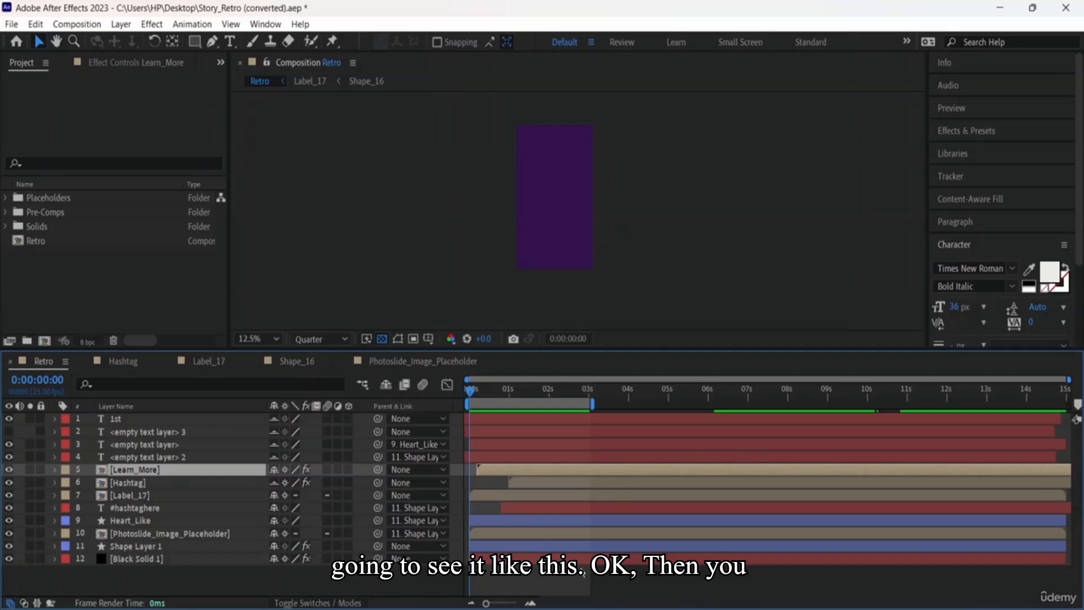
click(531, 604)
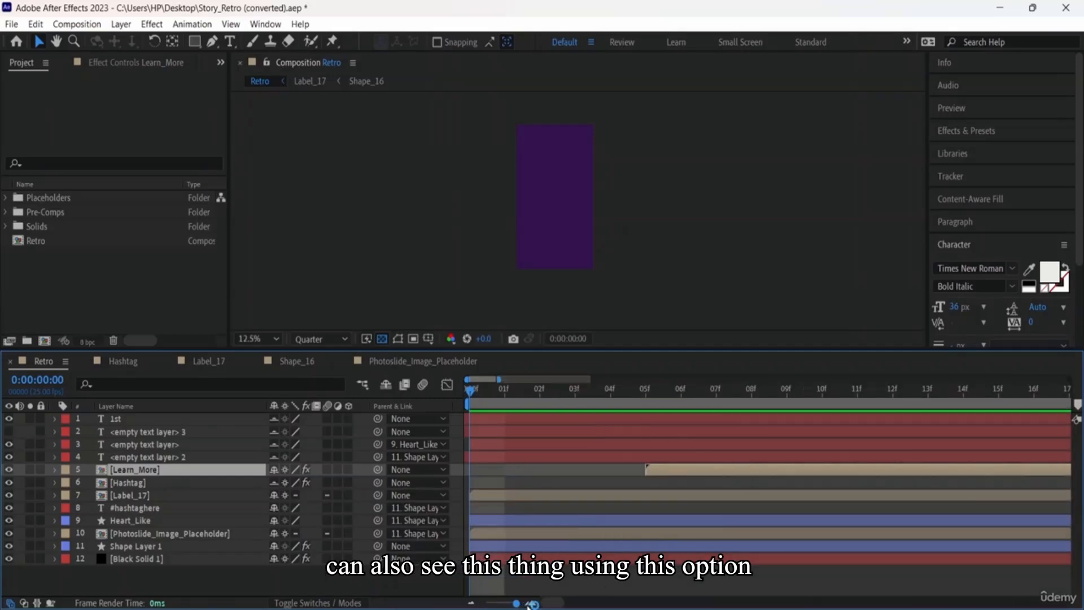
click(471, 604)
click(471, 604)
key(minus)
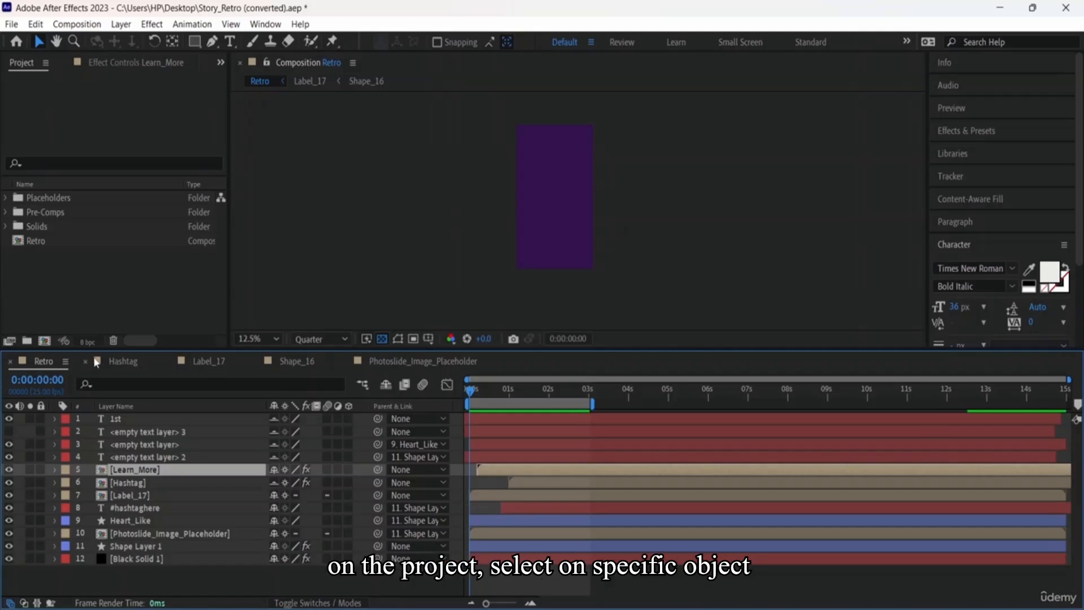
Step: Look through the Hashtag, Label_17, Shape_16 and Photoslide_Image_Placeholder comps, then return to Retro
click(119, 362)
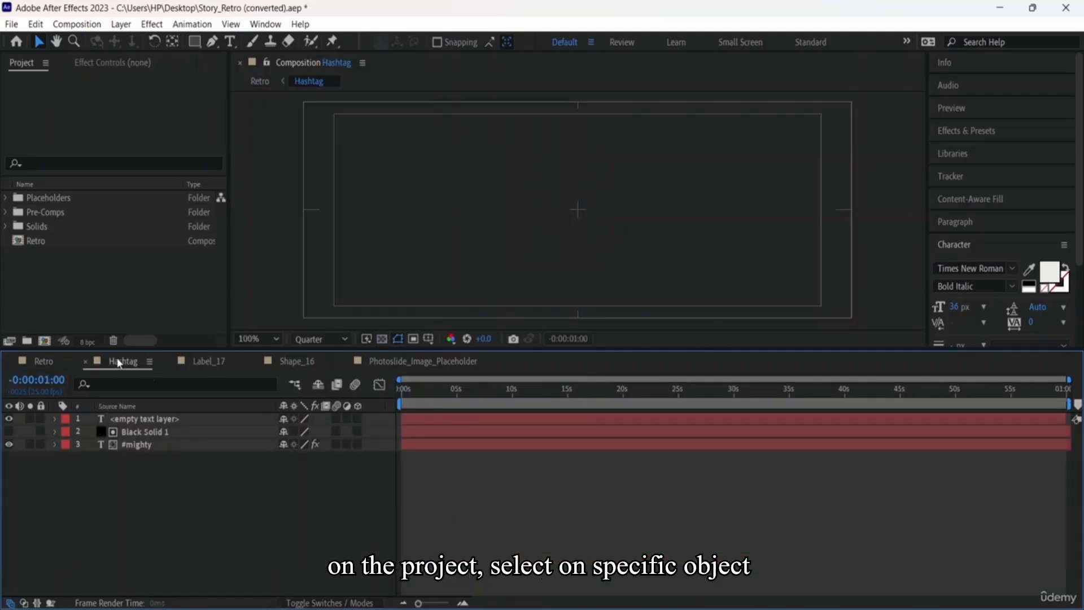
click(224, 361)
click(292, 363)
click(392, 361)
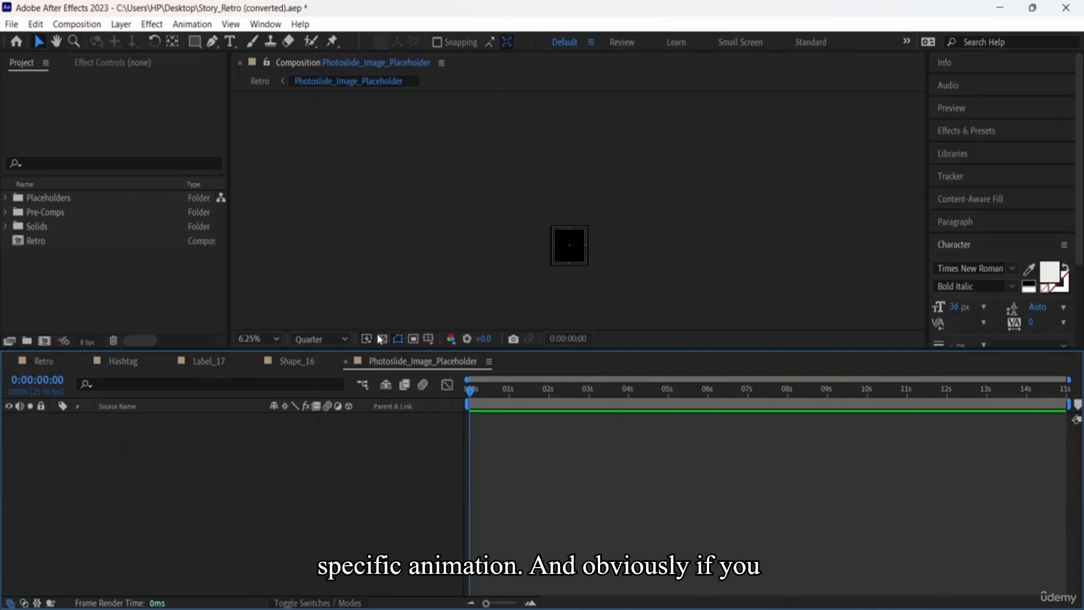
click(346, 362)
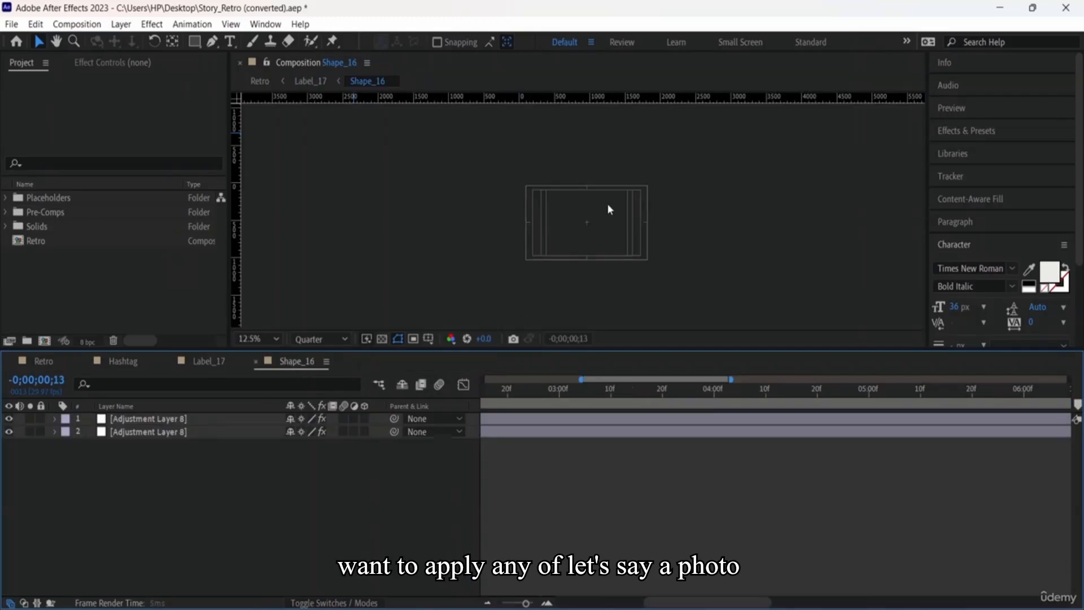
click(56, 359)
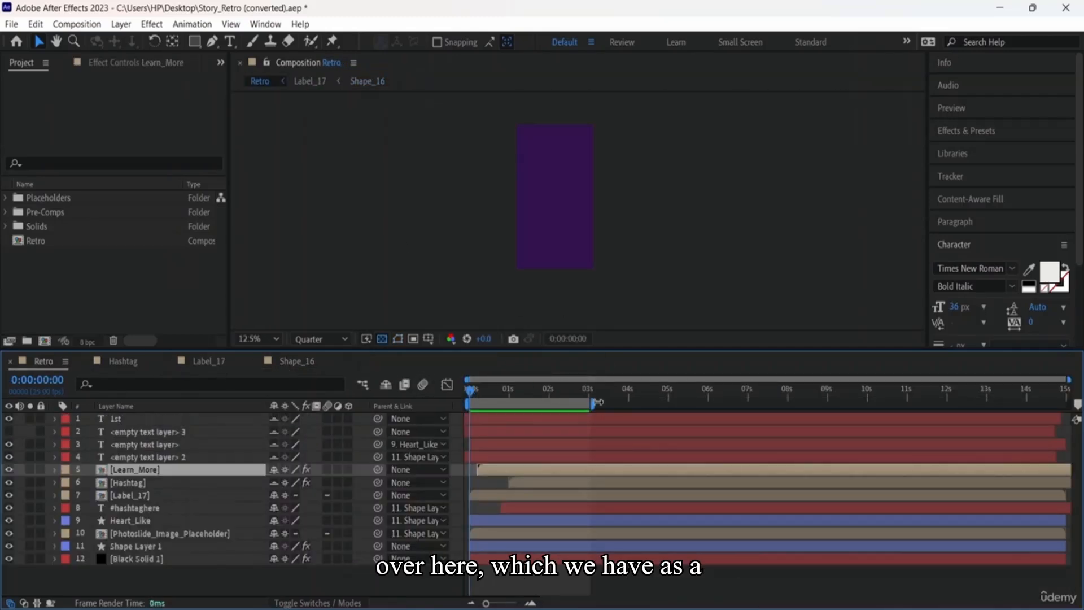
Step: Stretch Retro's work area over the whole timeline and open the Photoslide_Image_Placeholder precomp
drag(589, 403, 1076, 404)
drag(905, 406, 469, 405)
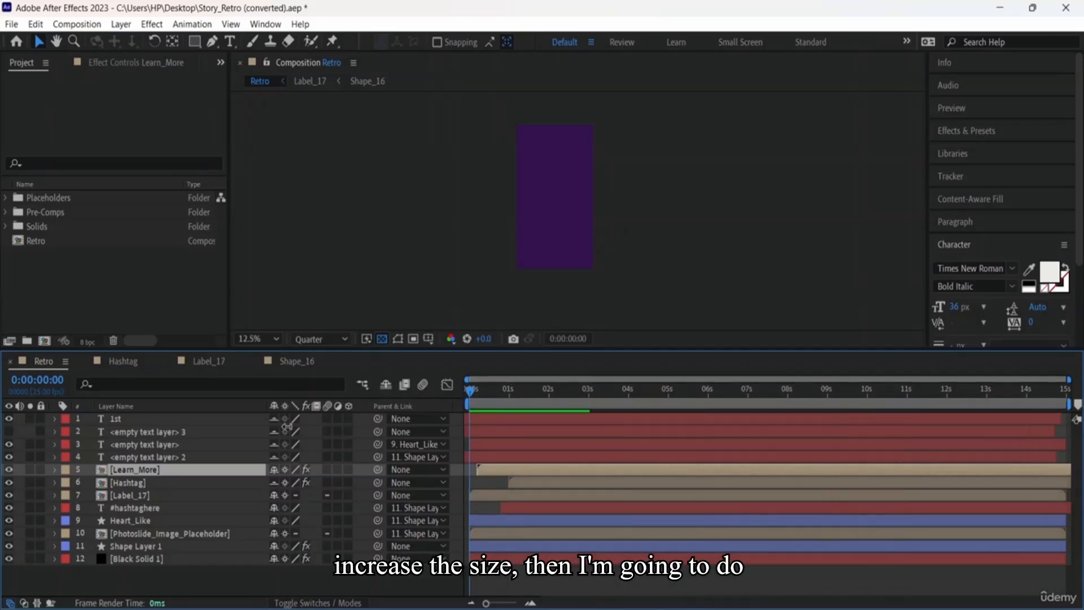
click(156, 535)
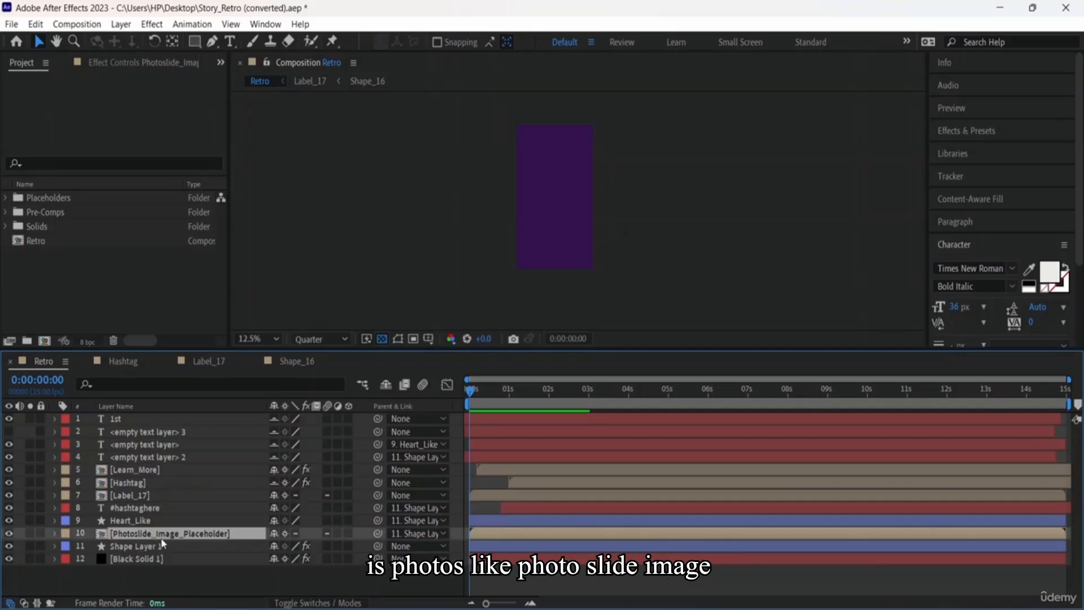
double_click(161, 535)
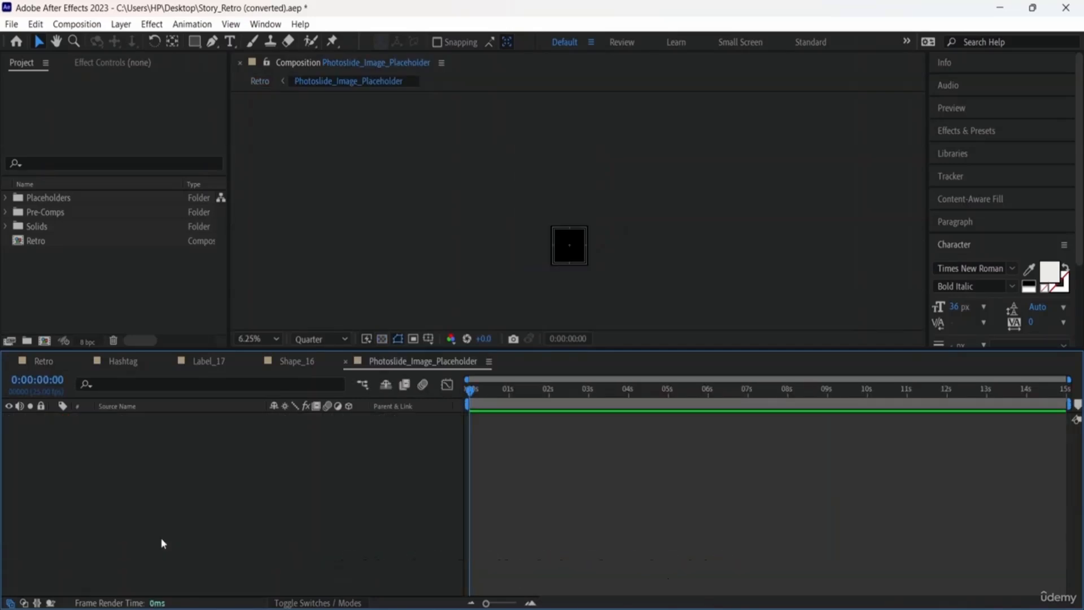
key(period)
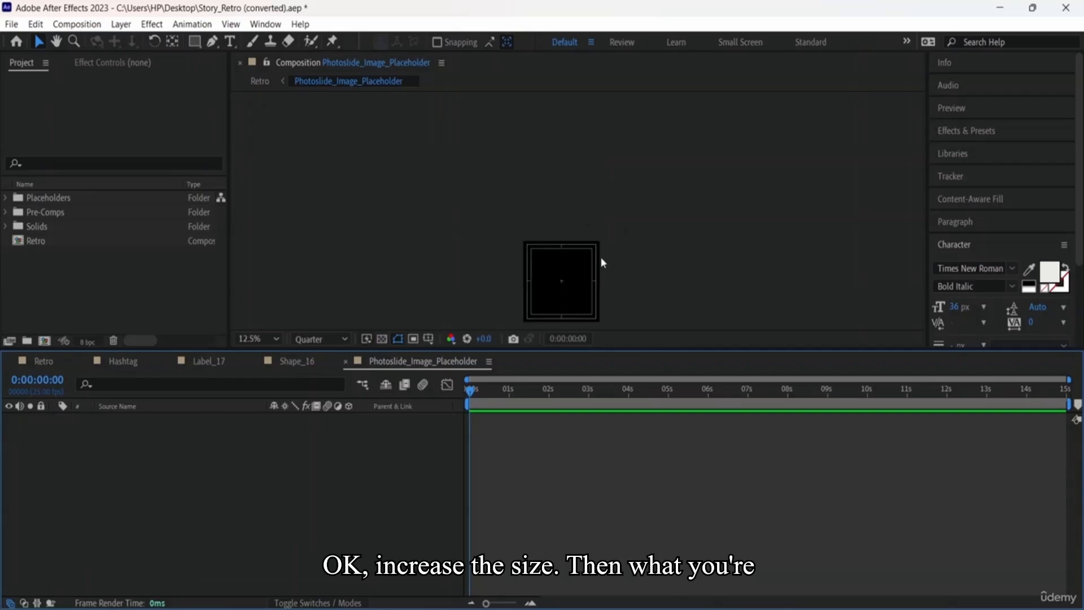
Step: Import pexels-pixabay-159711.jpg and place it, scaled down, inside the Photoslide_Image_Placeholder comp
click(11, 23)
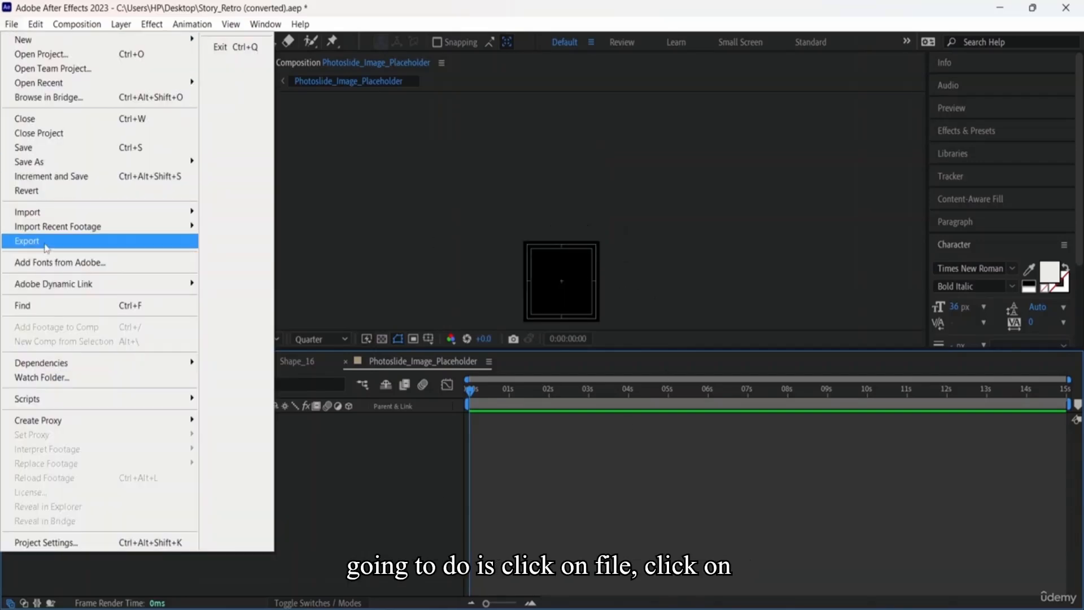
mouse_move(72, 245)
mouse_move(104, 214)
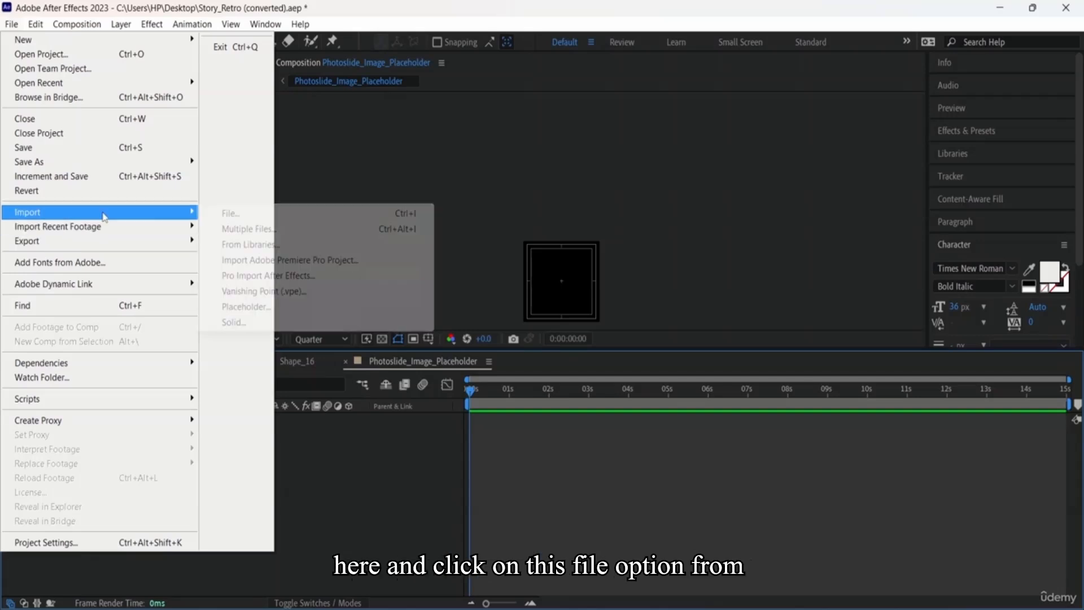
click(230, 214)
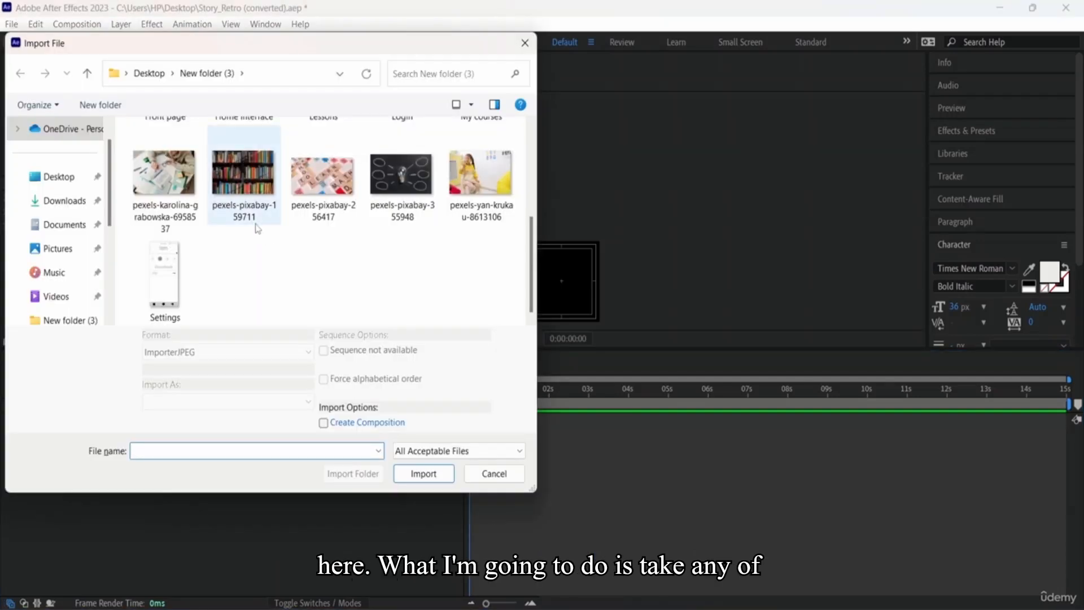
double_click(248, 201)
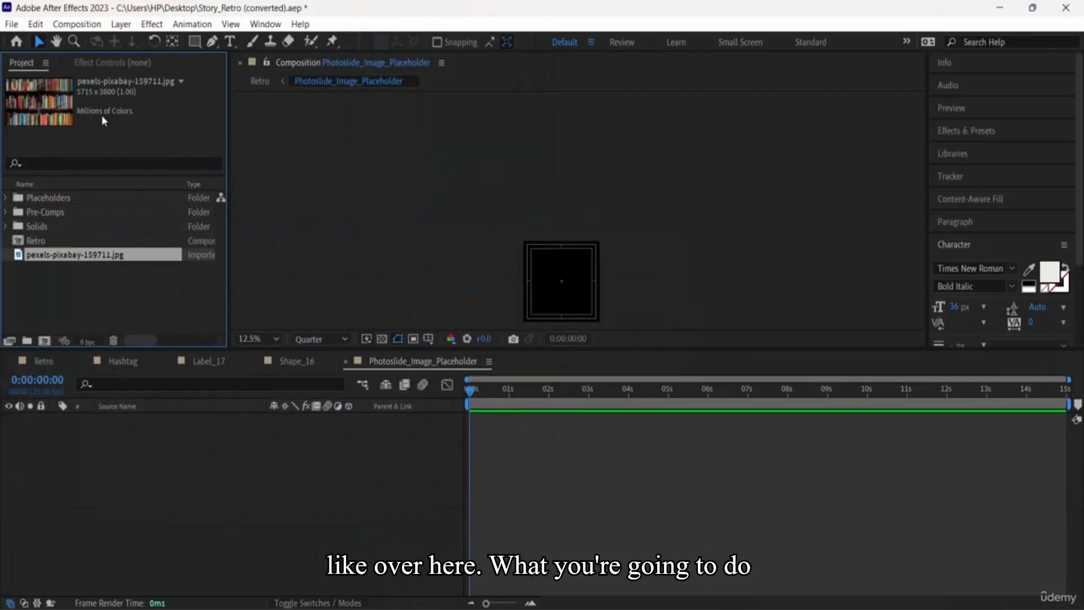
drag(73, 118, 576, 287)
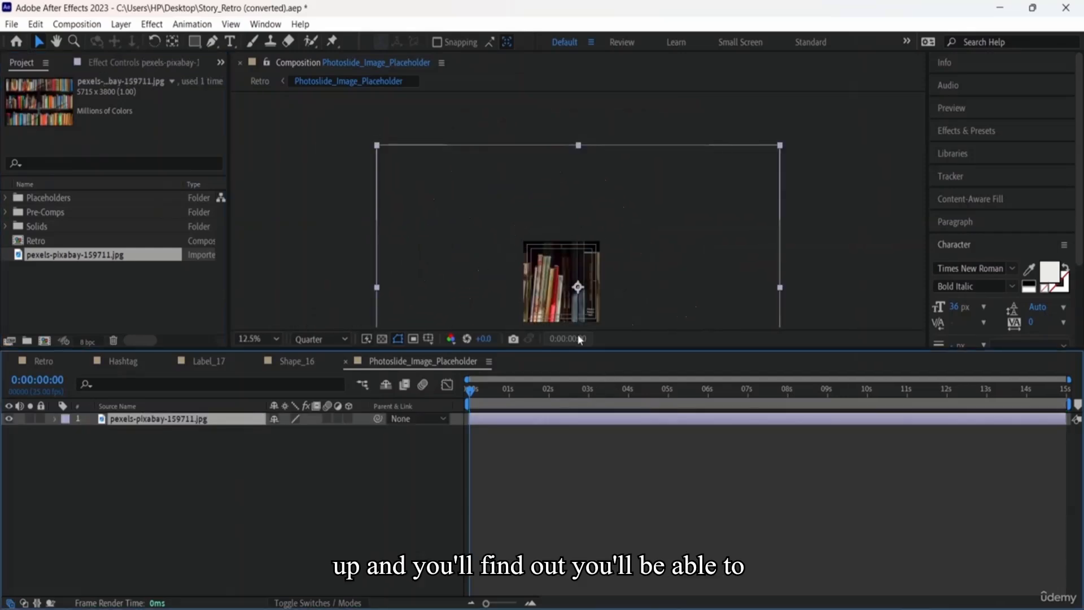
drag(377, 148, 496, 241)
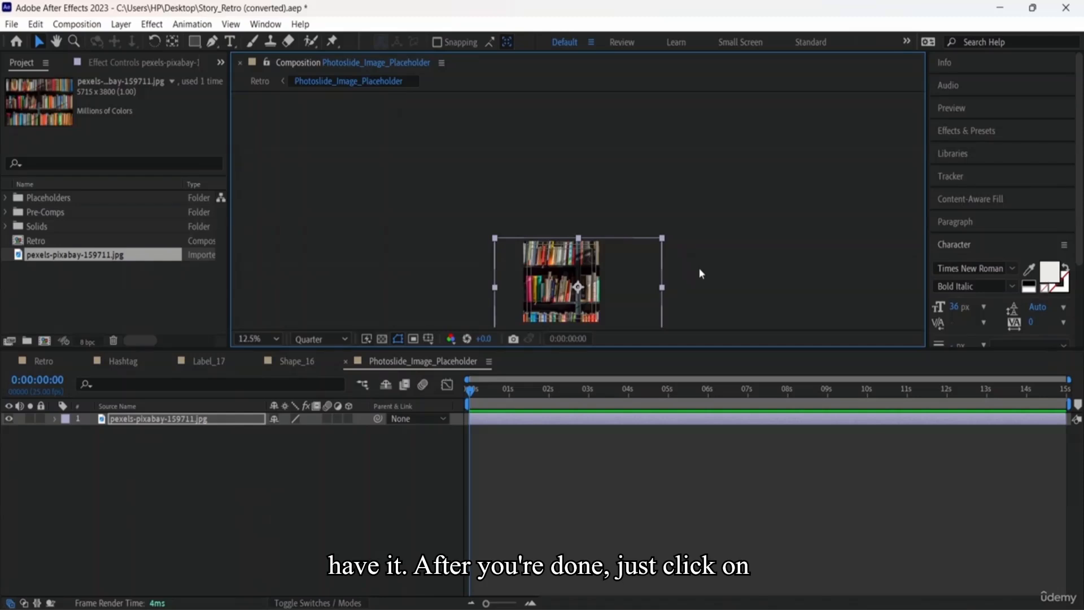
Step: Preview Retro with the photo, then inspect the bookshelf image in the precomp and Layer viewer
click(260, 82)
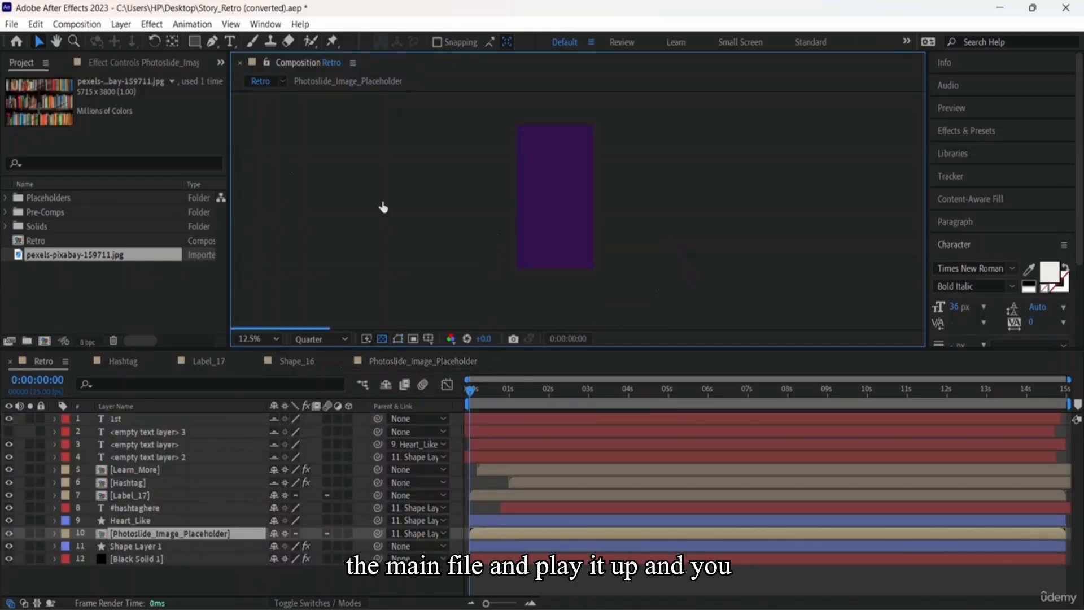
key(space)
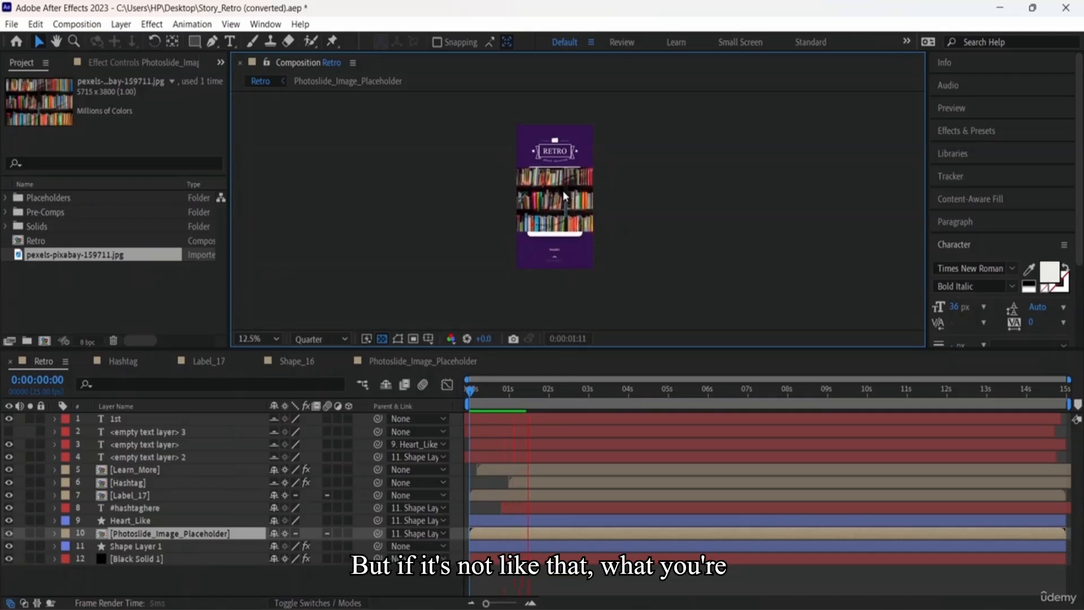
double_click(170, 533)
click(578, 321)
key(comma)
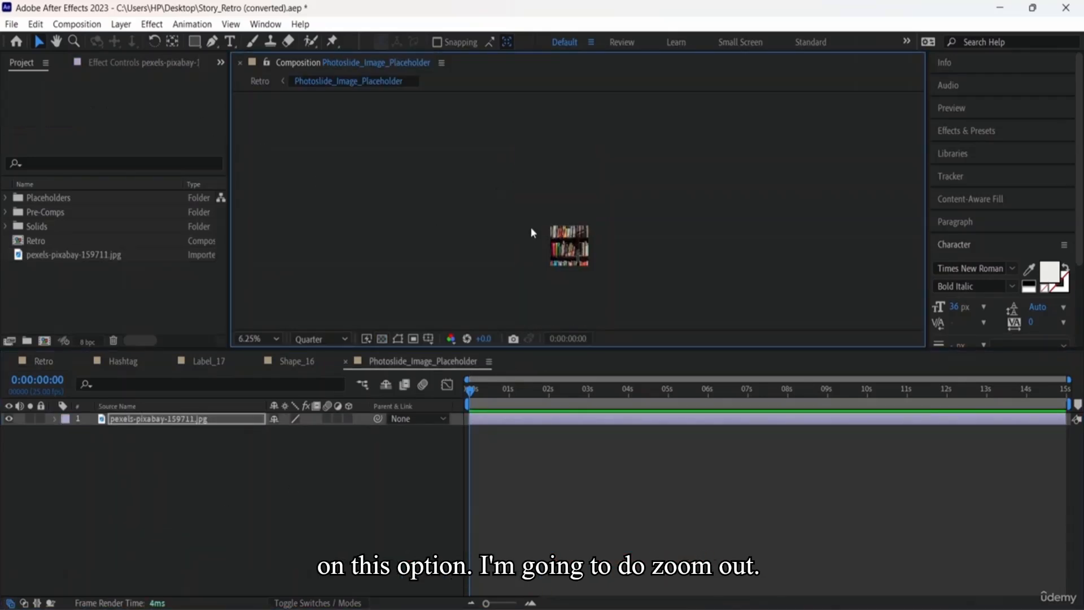
double_click(175, 421)
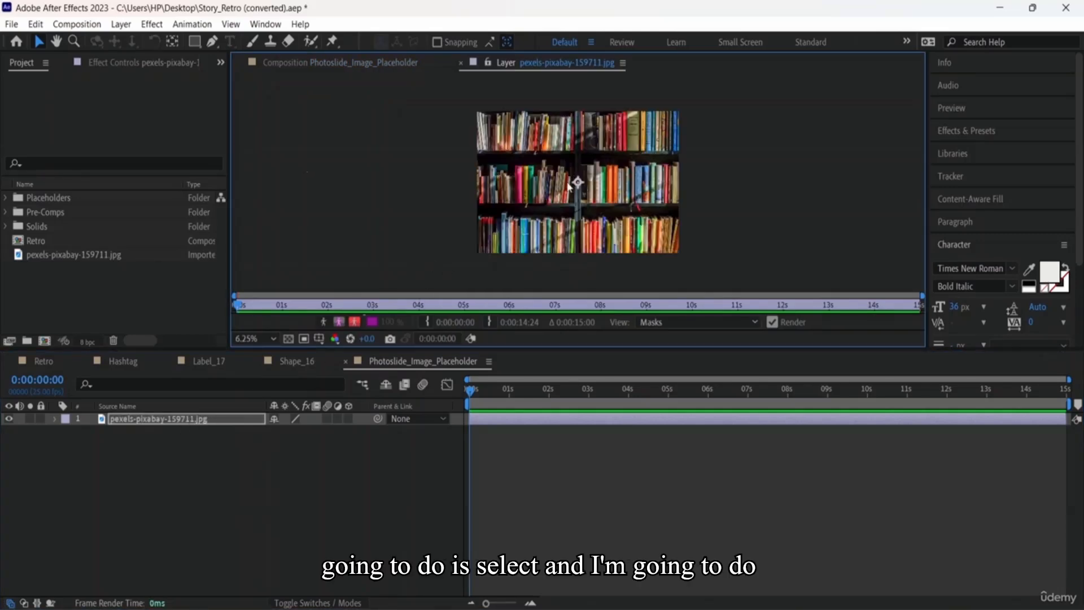
click(102, 255)
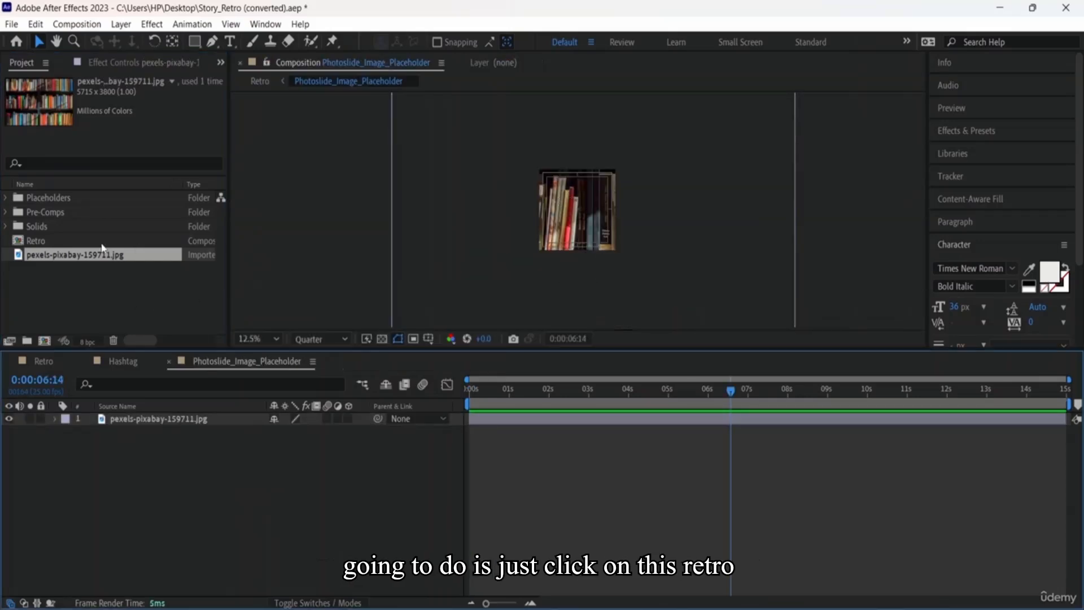
Step: Go back to Retro, rewind the playhead, and play it from the start
click(260, 81)
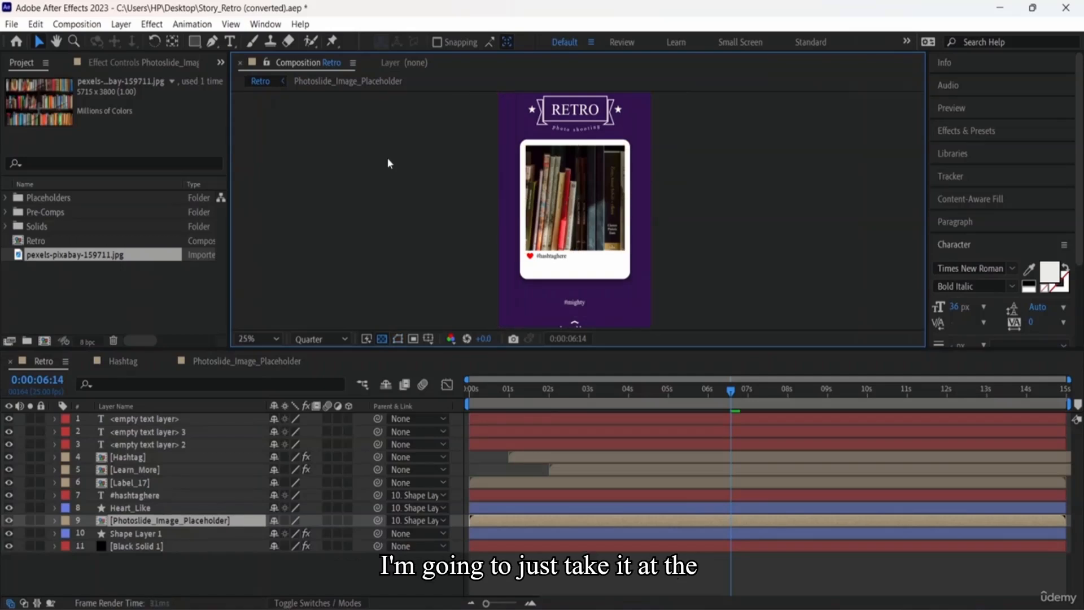
drag(730, 390, 415, 388)
key(space)
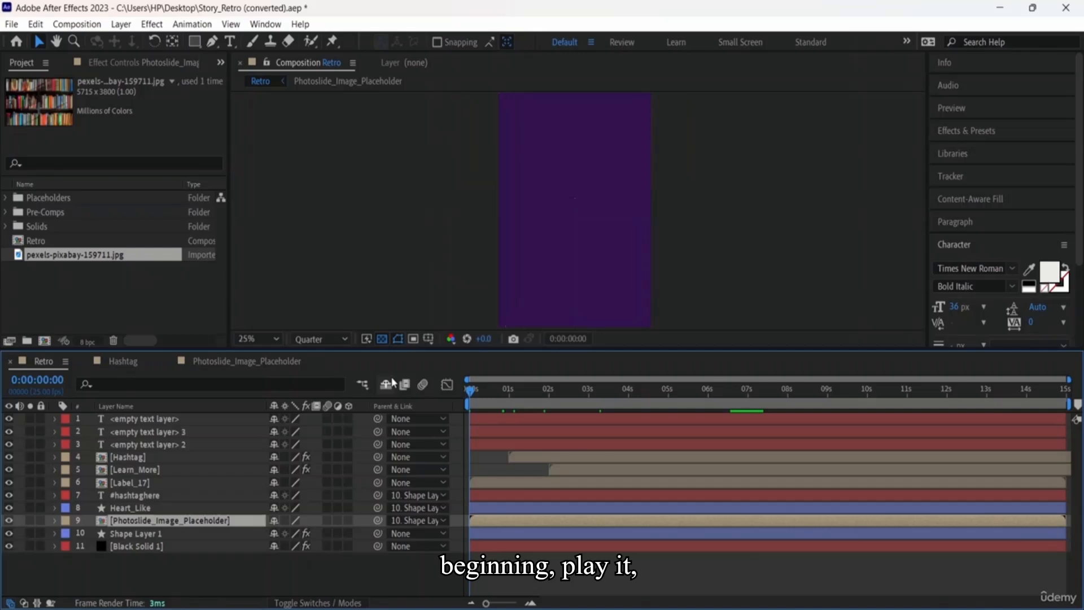